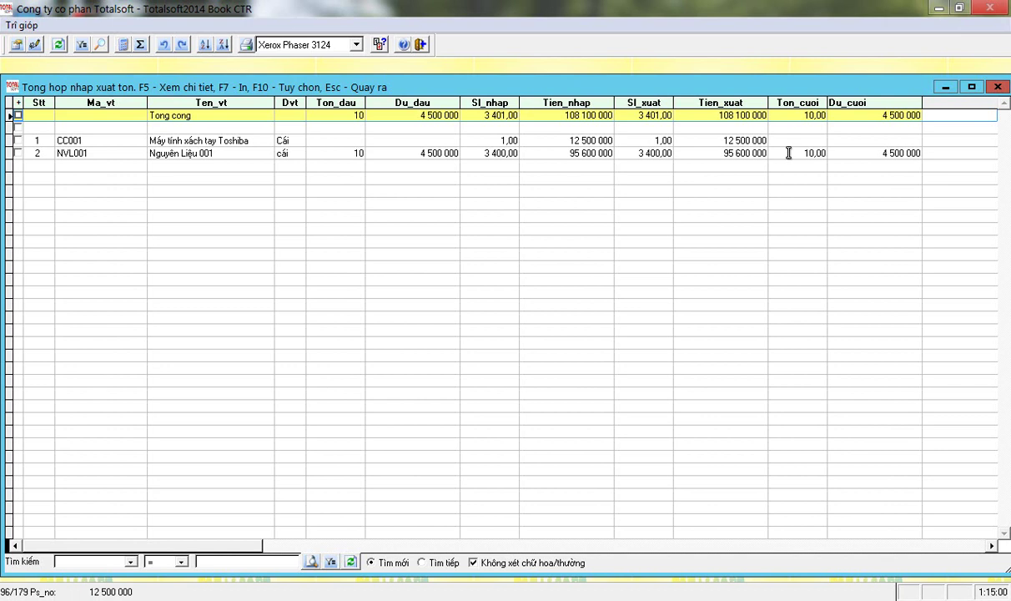
- Review the received, issued and closing figures of material NVL001 in the stock summary, and close the report
click(860, 153)
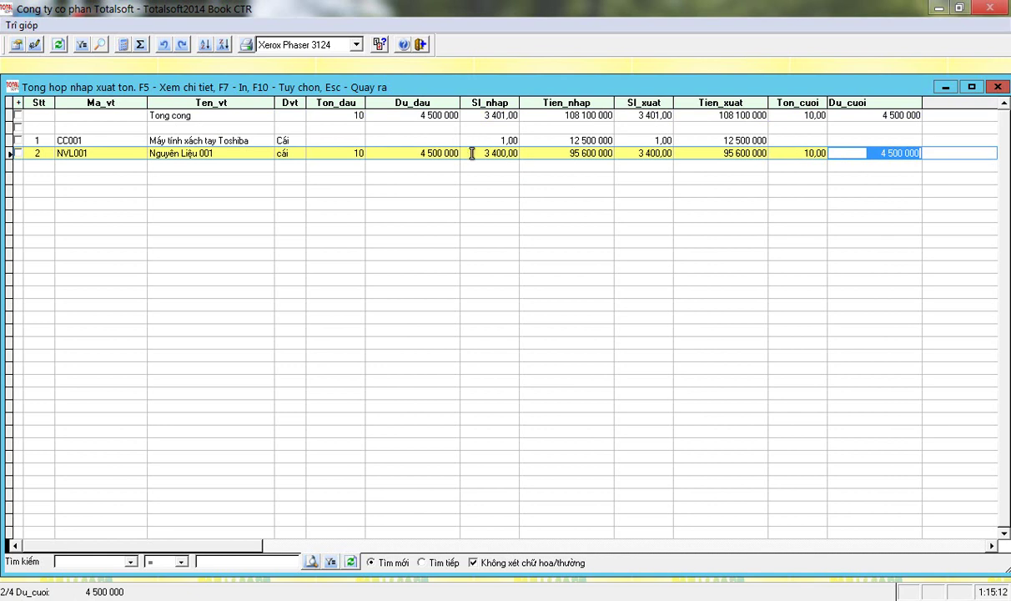
click(497, 154)
click(576, 154)
click(638, 153)
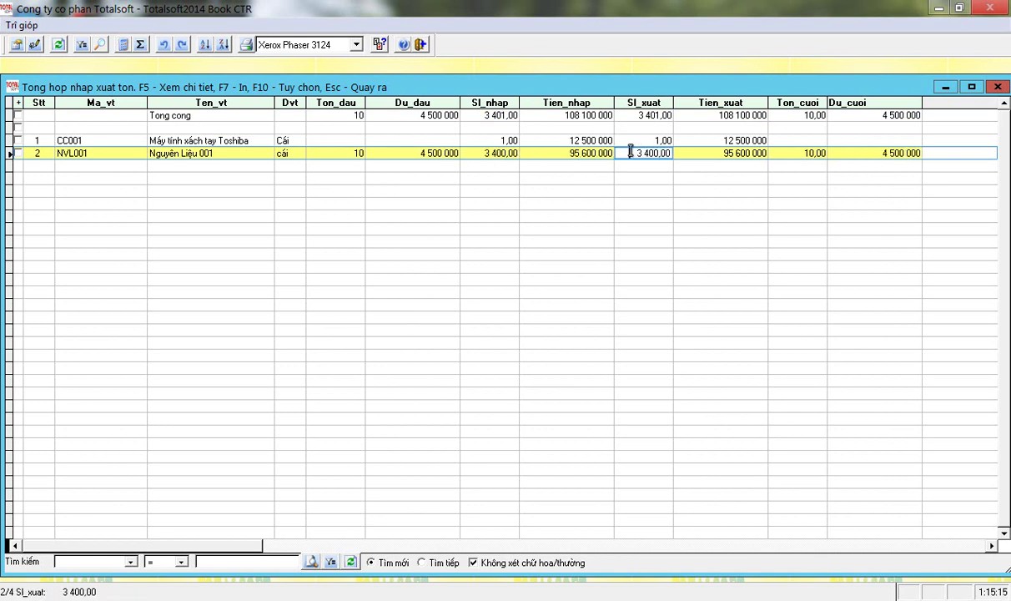
click(694, 153)
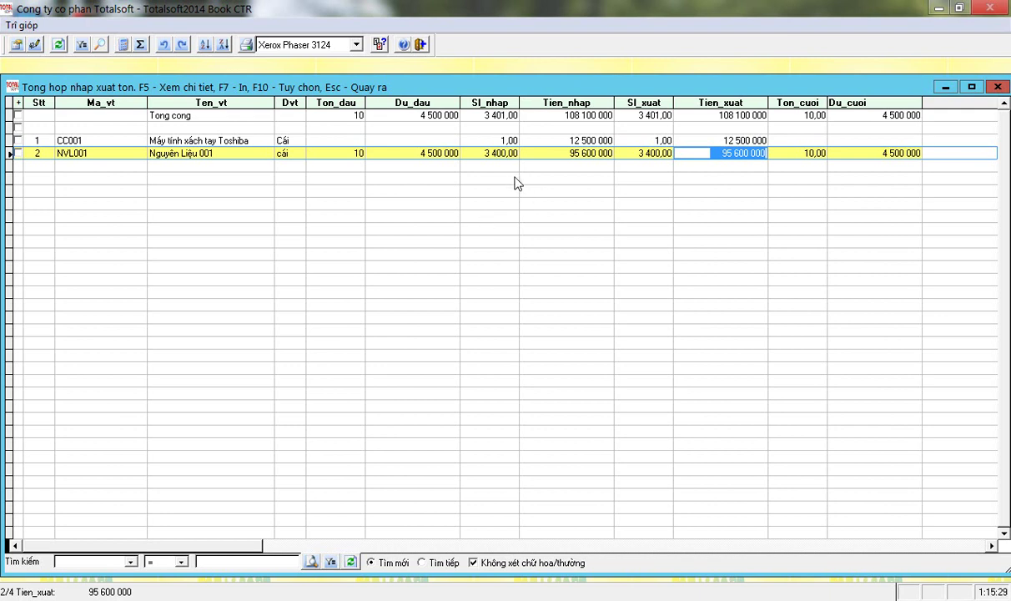
click(844, 151)
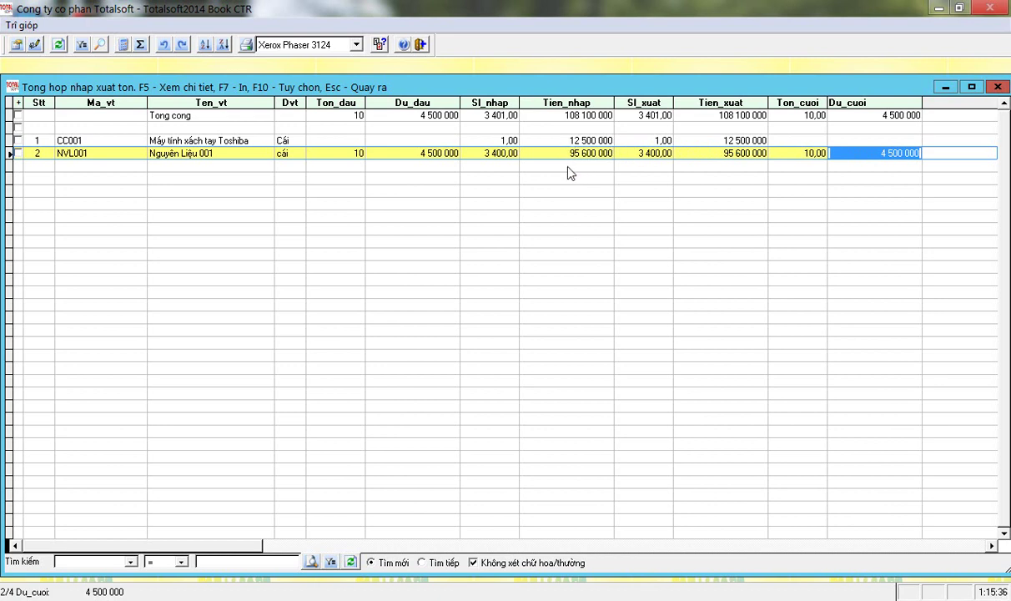
key(Escape)
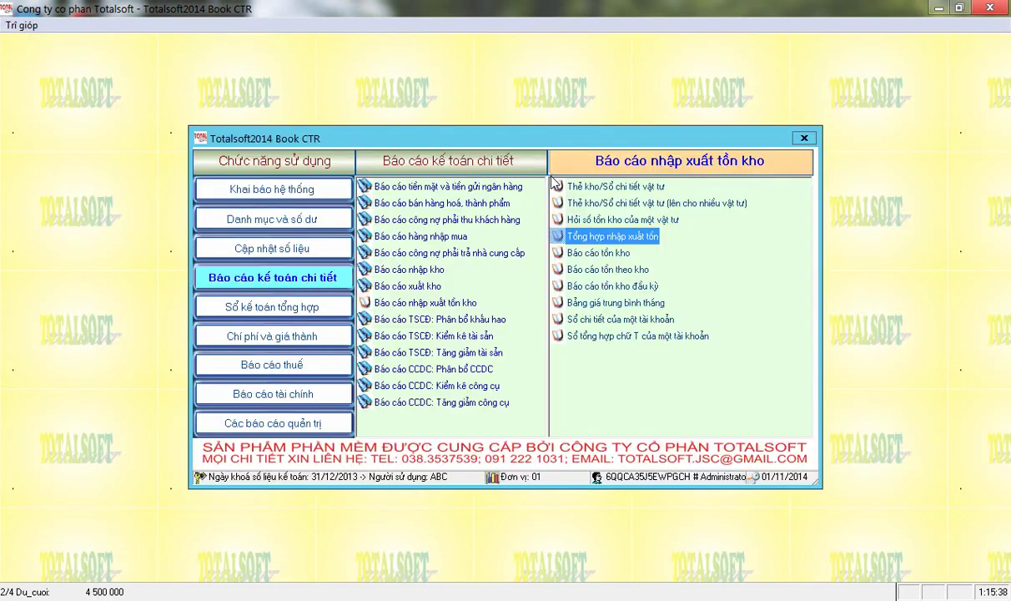
- Open the general accounting vouchers (Phiếu kế toán) and start a new voucher with the description "Hạch toán khấu trừ thuế"
click(272, 255)
click(590, 188)
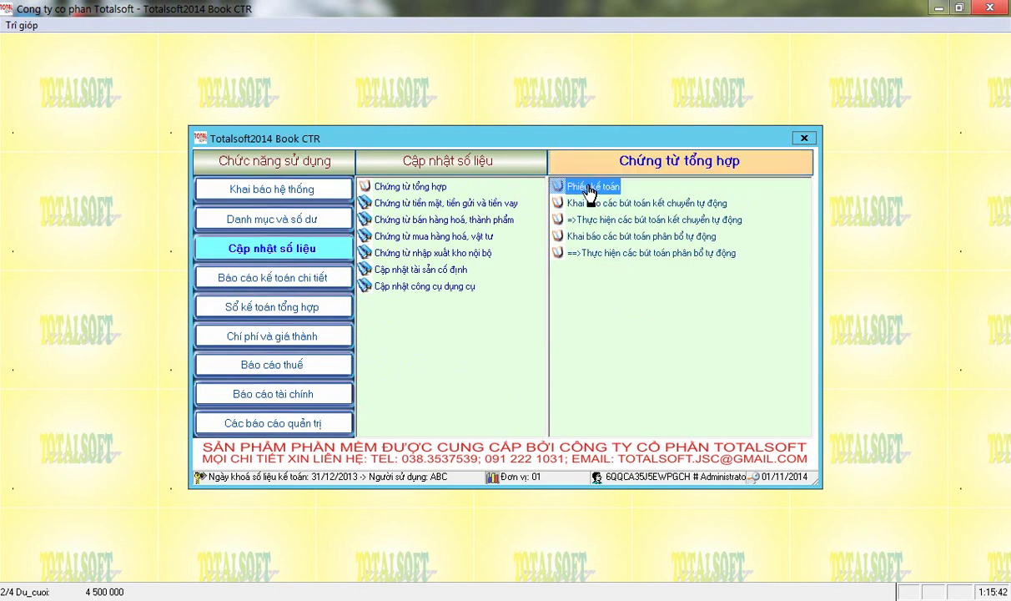
click(590, 189)
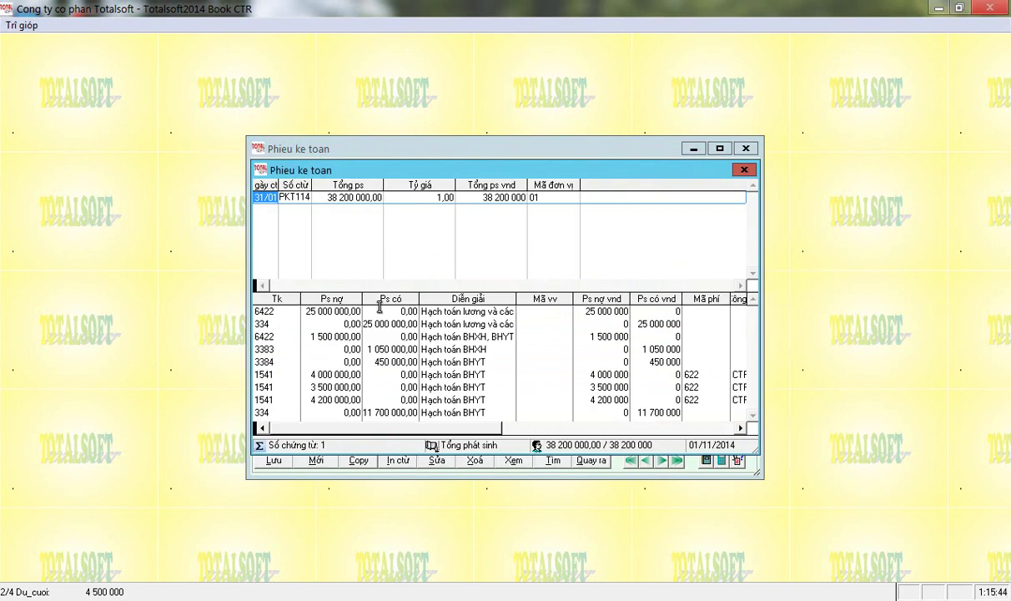
double_click(422, 310)
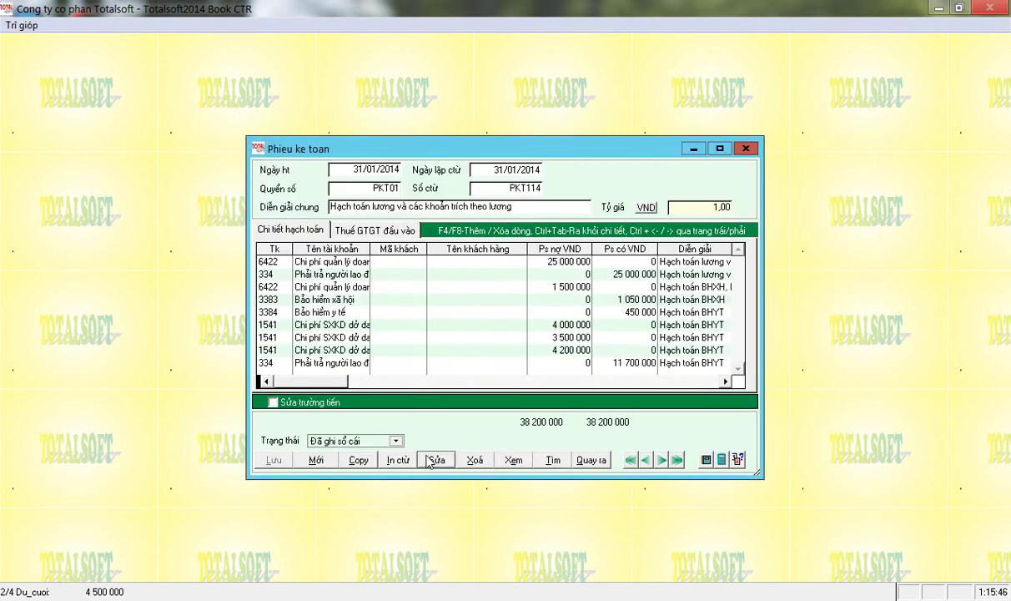
click(317, 460)
text(Hạch toan)
text(s)
text( khấ)
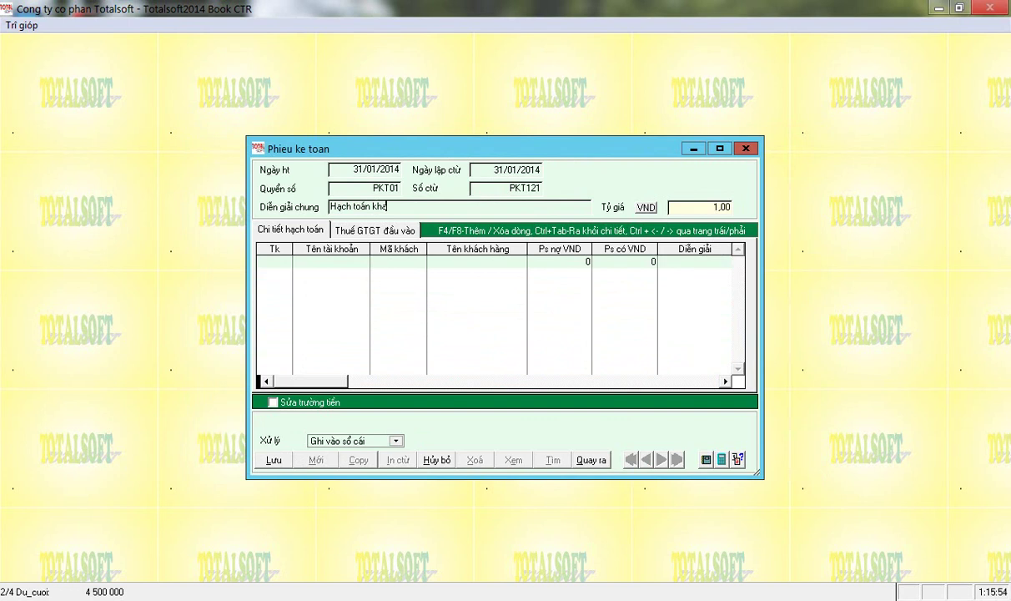
text(u trừthuế)
key(Return)
- Enter the voucher's first line debiting ledger account 33311 for 44 000 000 VND, keeping the default line description
text(33311)
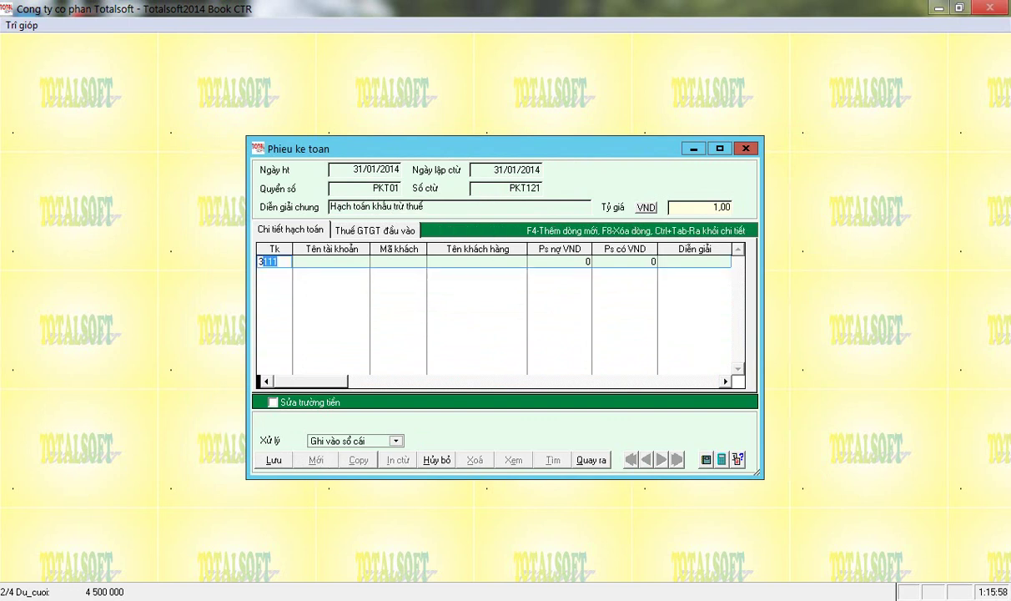
key(Return)
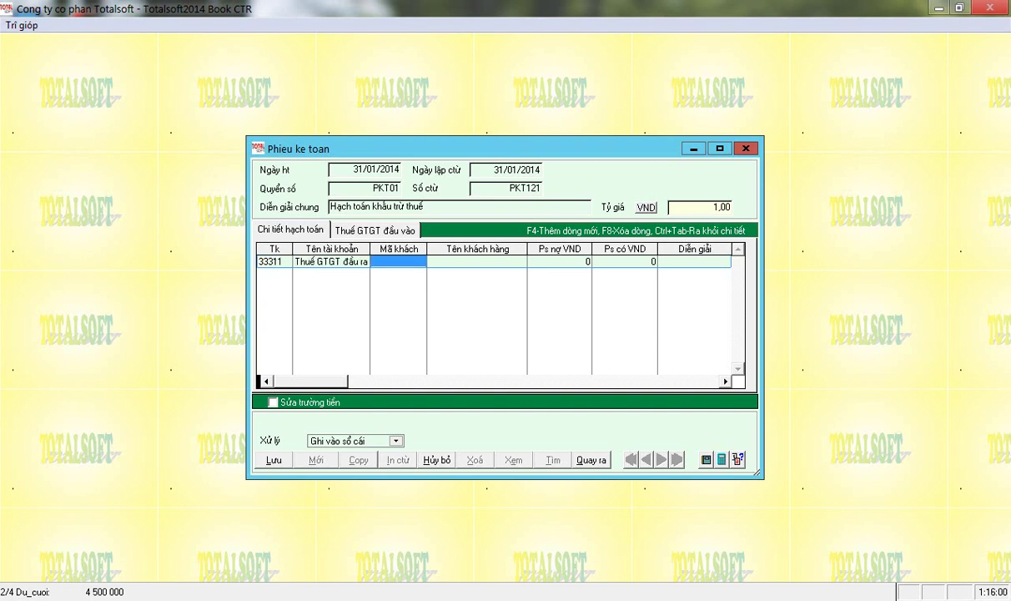
key(Return)
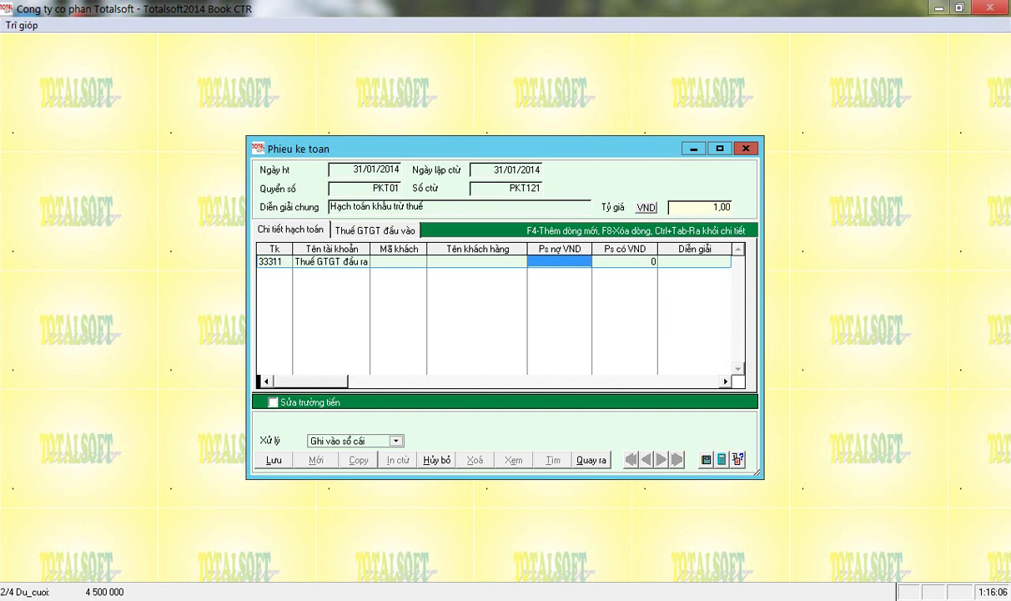
text(4400000)
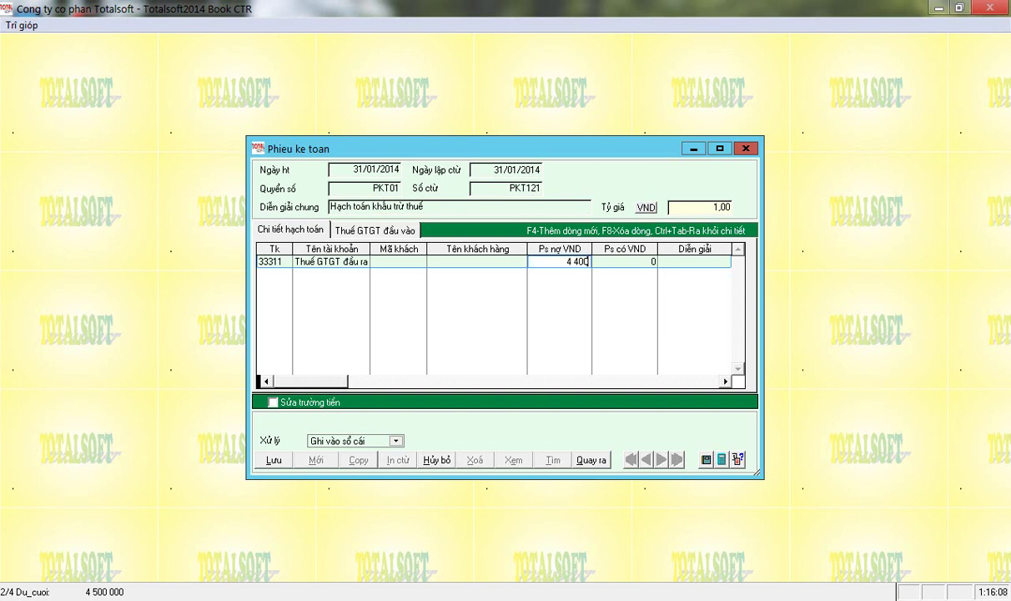
key(Return)
key(Return)
key(Return)
key(Return)
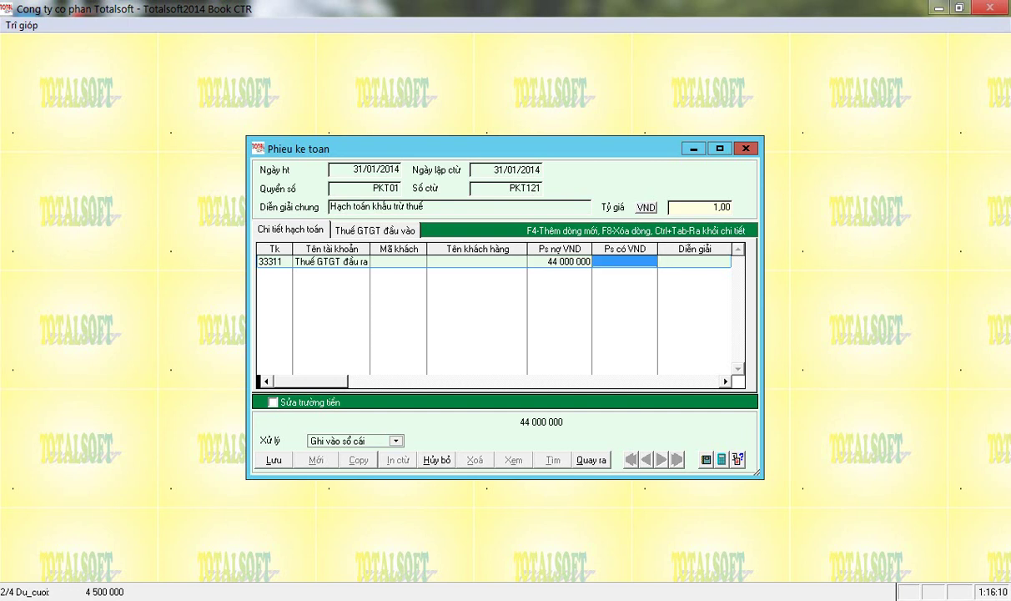
key(Return)
key(Return)
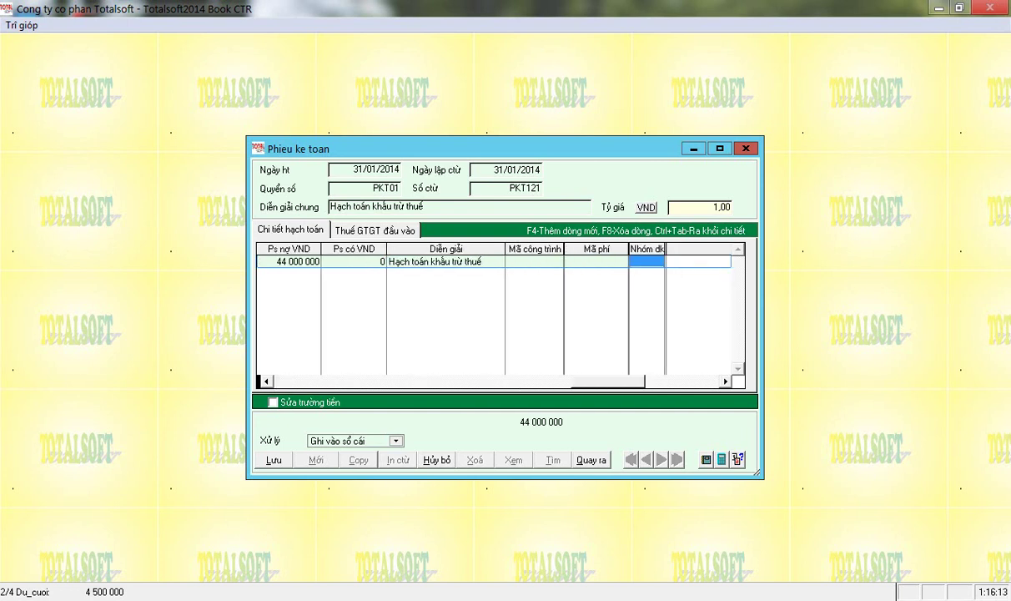
- Add a second line crediting ledger account 1331 for 44 000 000 VND, save the voucher and exit the voucher form
text(1331)
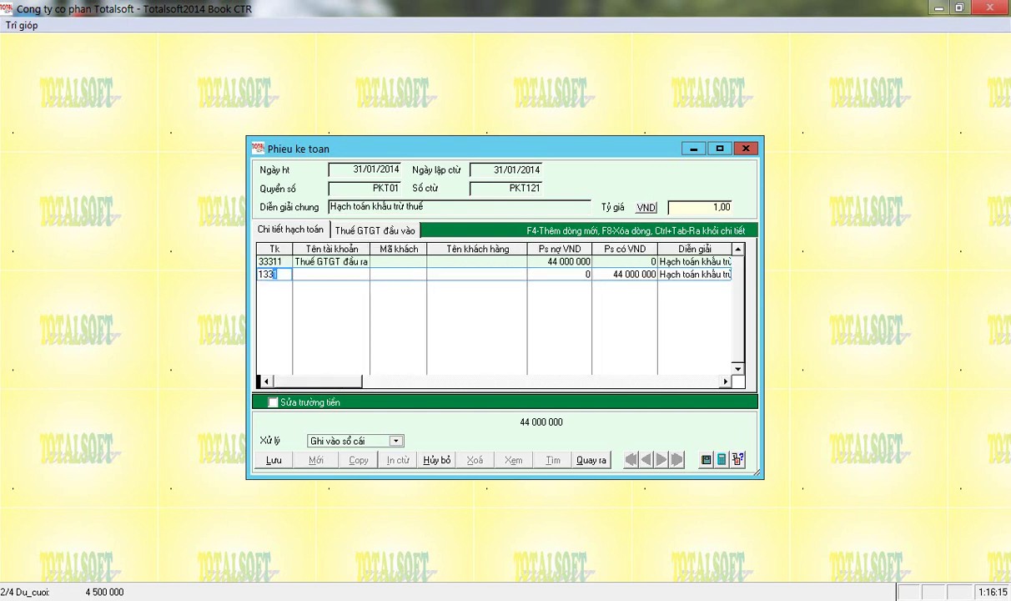
key(Return)
key(Return)
key(Return)
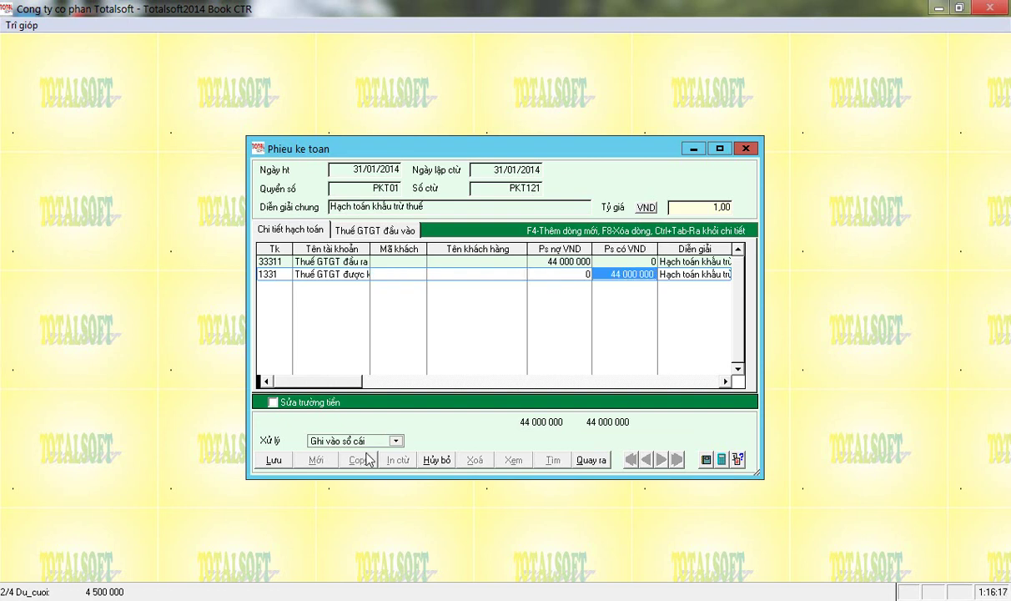
click(273, 460)
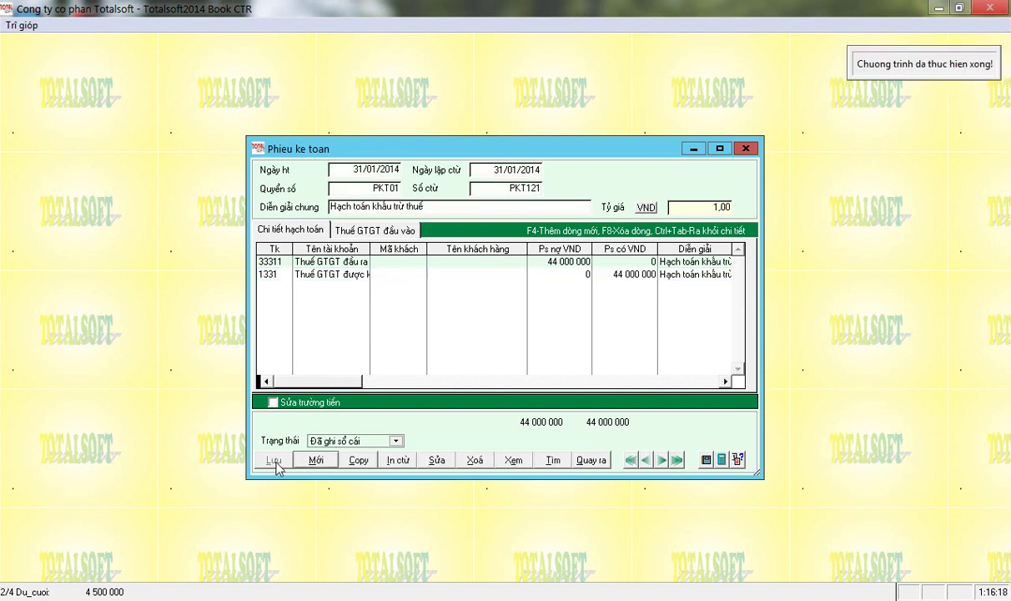
click(591, 460)
click(472, 338)
- Generate the trial balance of accounts (Bảng cân đối số ps của các tài khoản) for 01/01/2014 to 31/01/2014 in VND
click(271, 404)
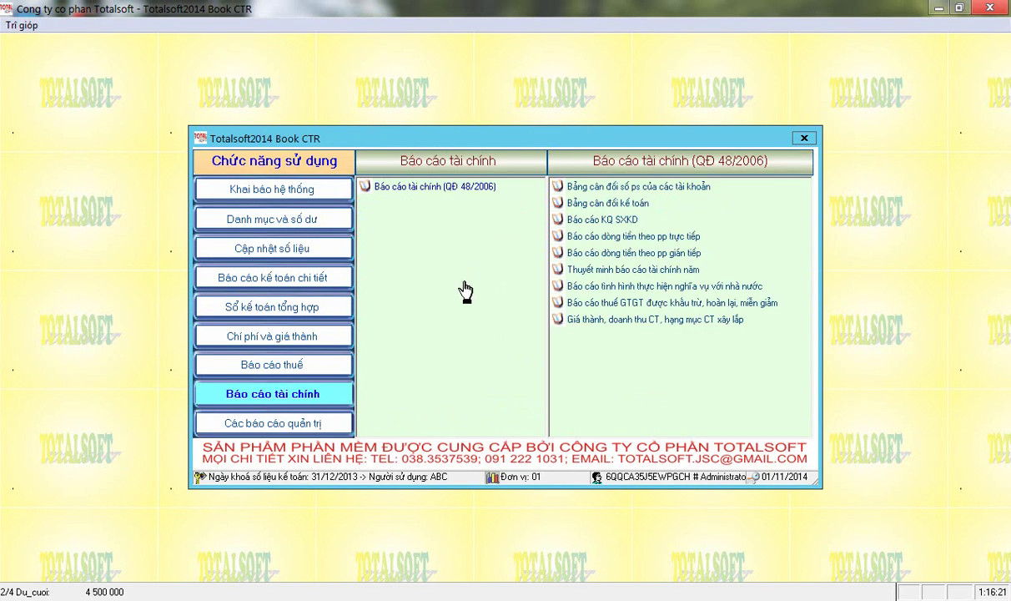
double_click(552, 186)
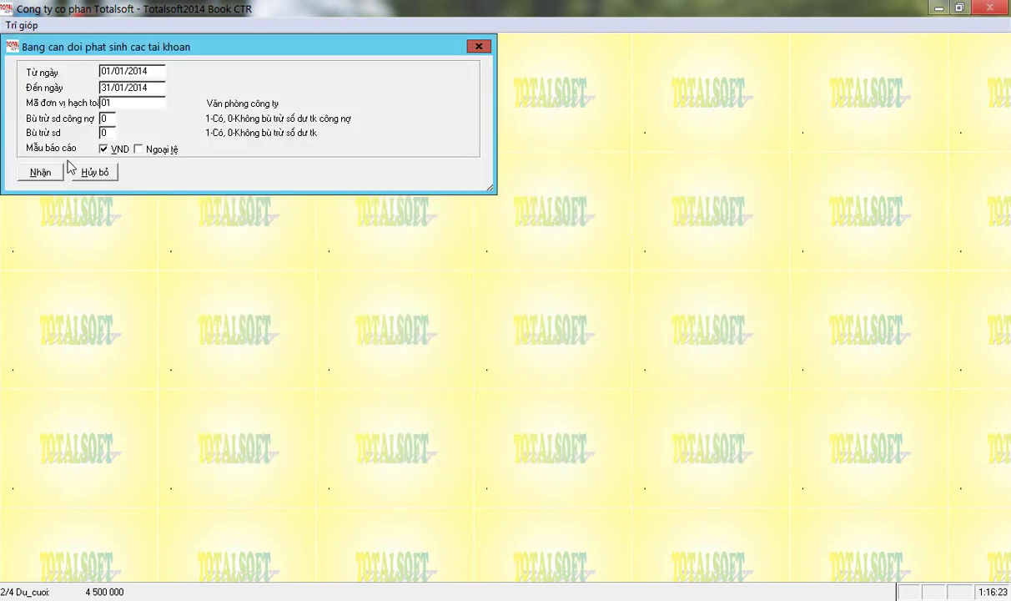
click(42, 171)
- Check the closing balances of tax accounts 33311 and 1331 in the trial balance, and close the report
scroll(147, 323, down, 2)
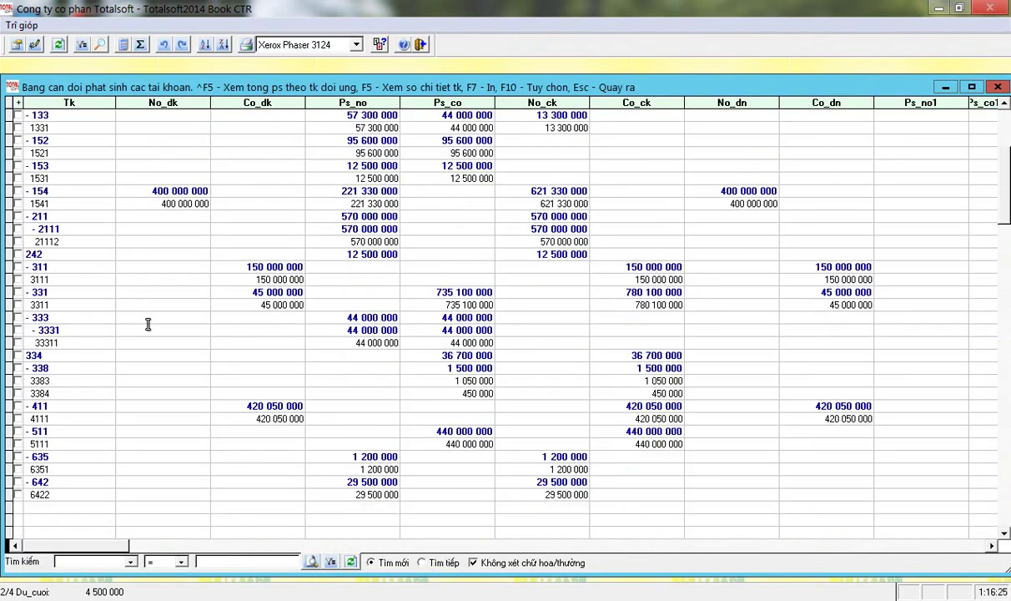
click(93, 381)
click(522, 381)
click(623, 380)
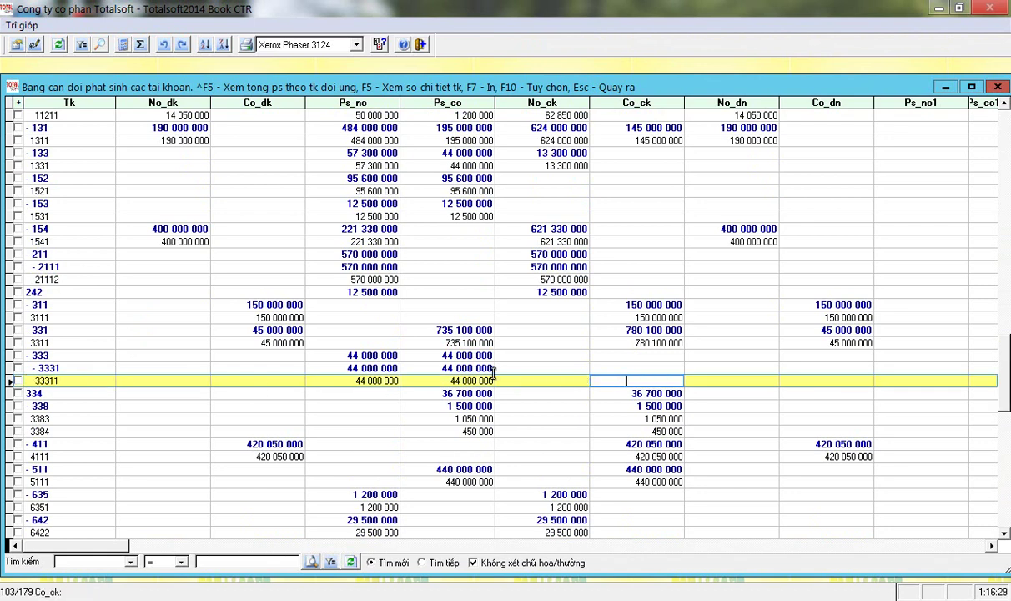
scroll(371, 317, up, 2)
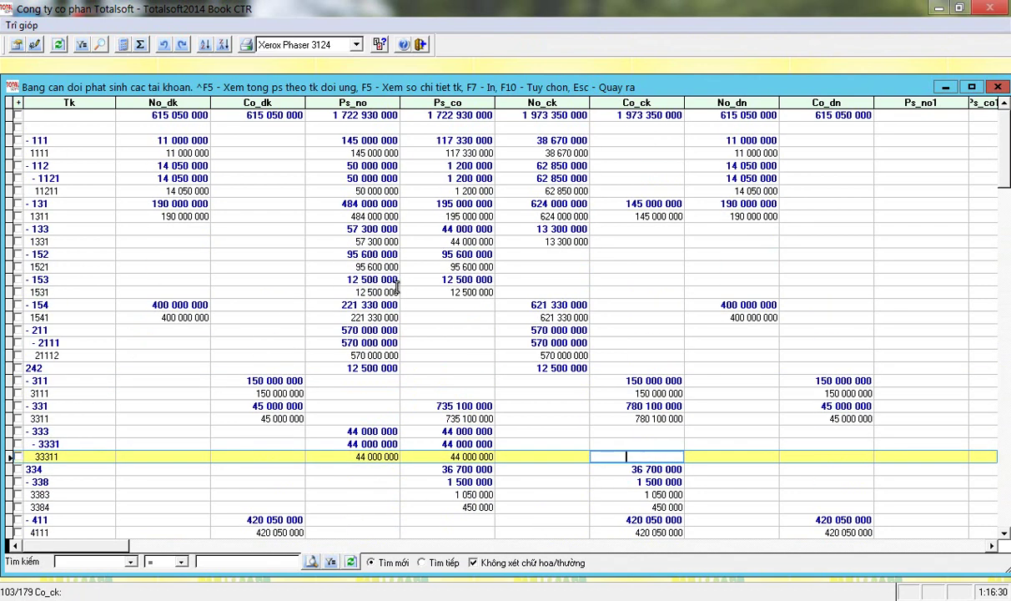
click(543, 242)
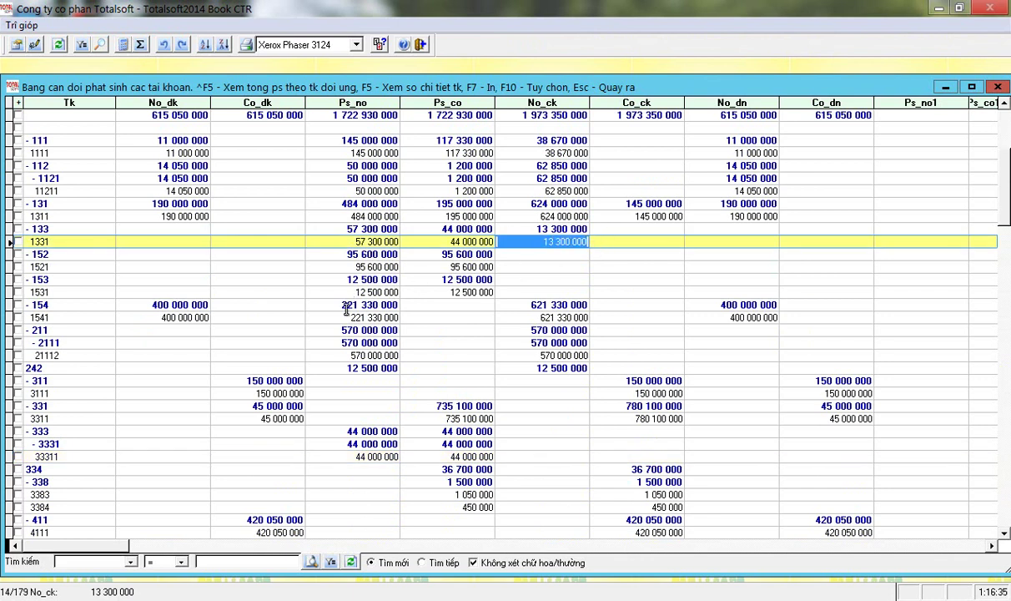
key(Escape)
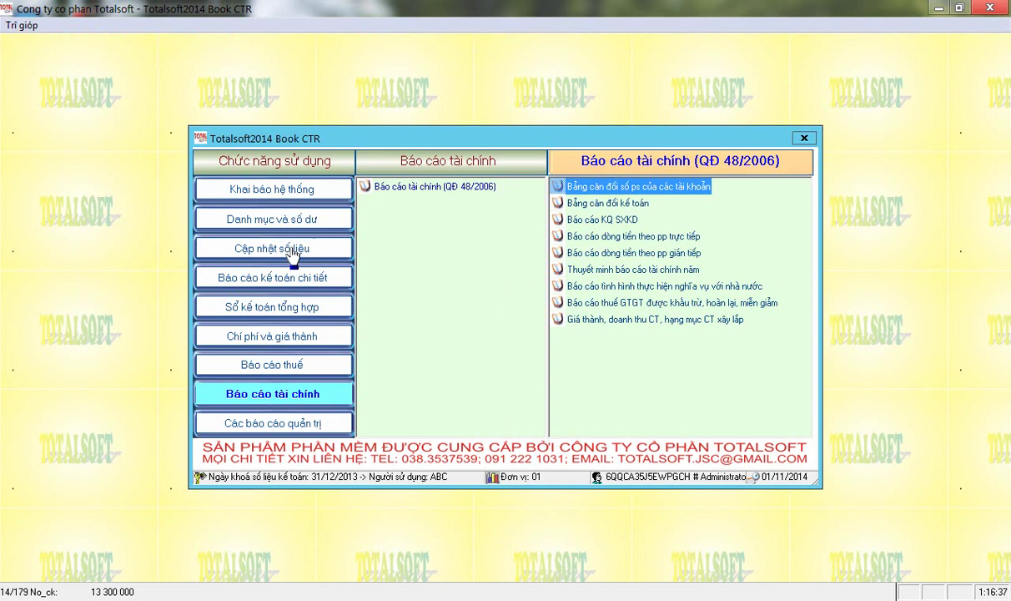
- Open the fixed asset information list, view the Máy xúc record, and close the list
click(265, 244)
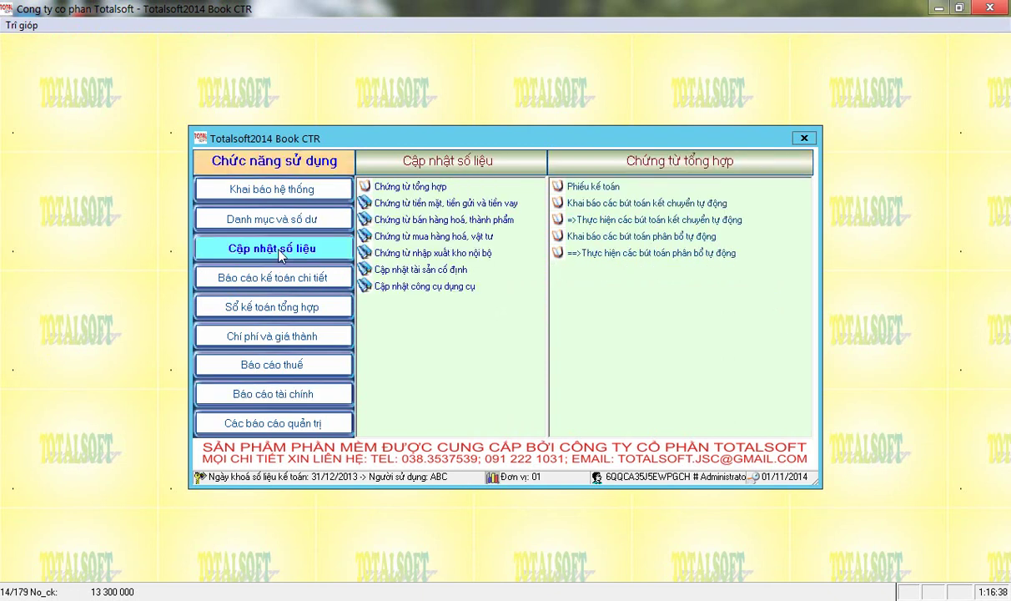
click(406, 272)
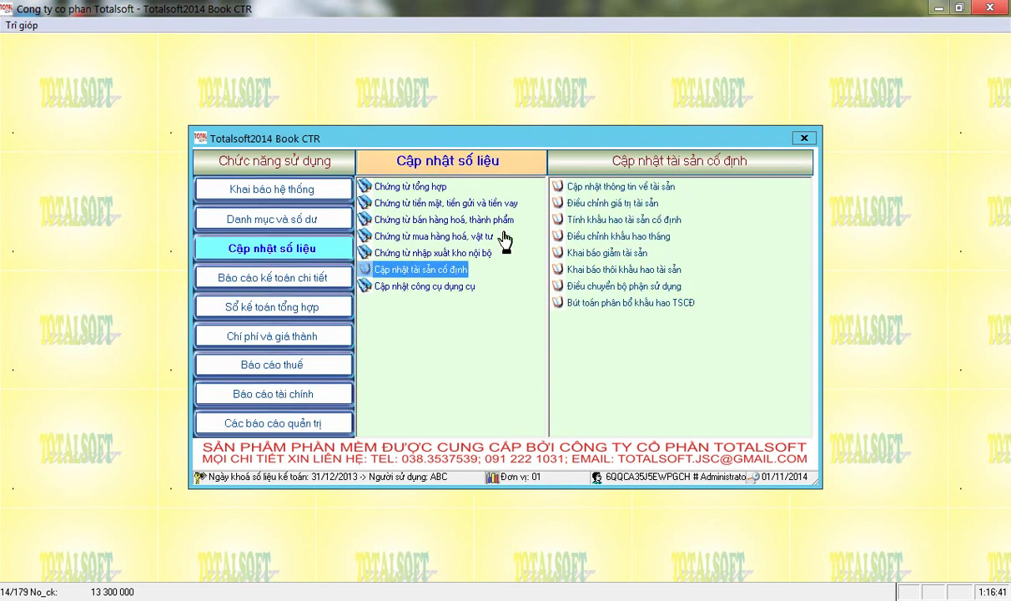
click(634, 188)
click(634, 190)
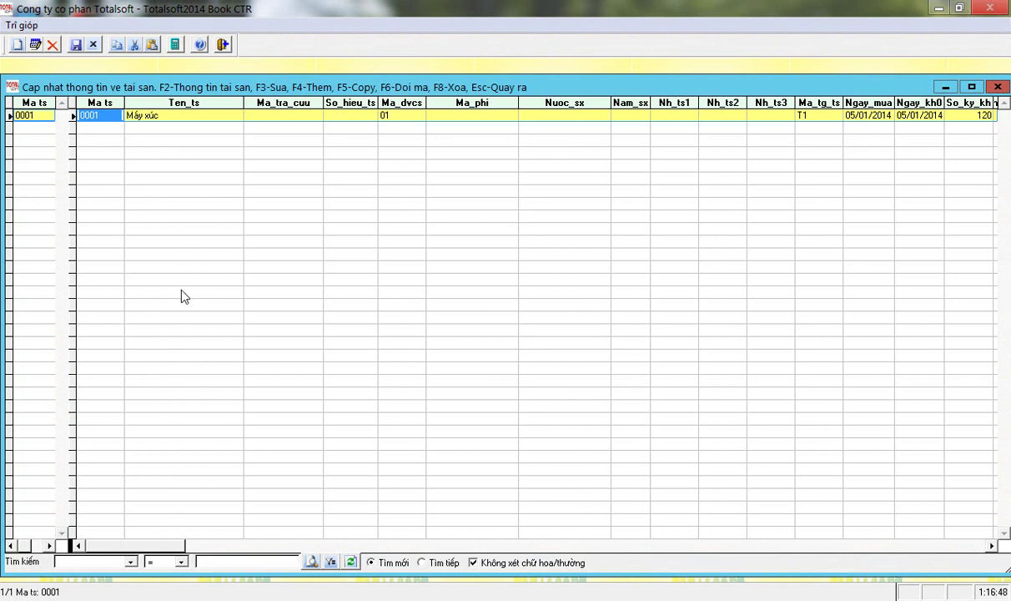
click(140, 115)
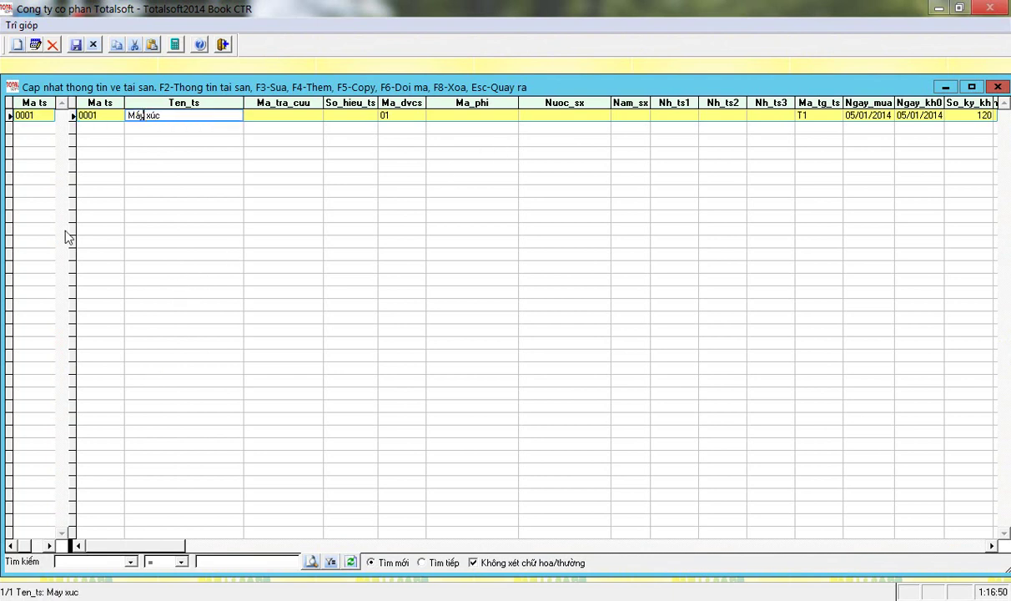
key(Escape)
- Run the fixed asset depreciation calculation for month 1 of 2014 with no asset code filter, agreeing to recalculate the month
double_click(643, 220)
text(11)
key(Return)
key(Return)
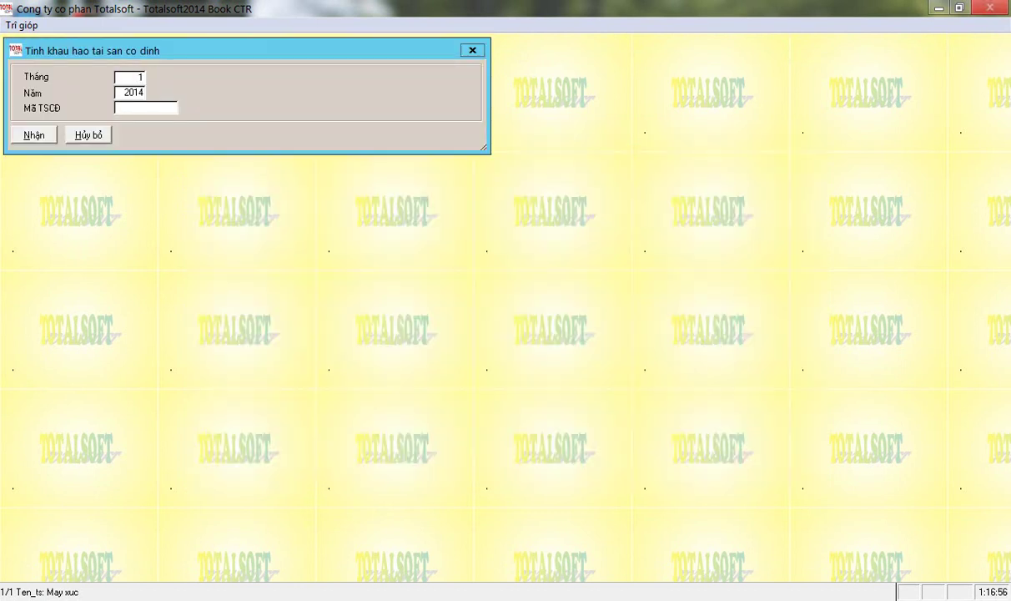
key(Return)
key(Return)
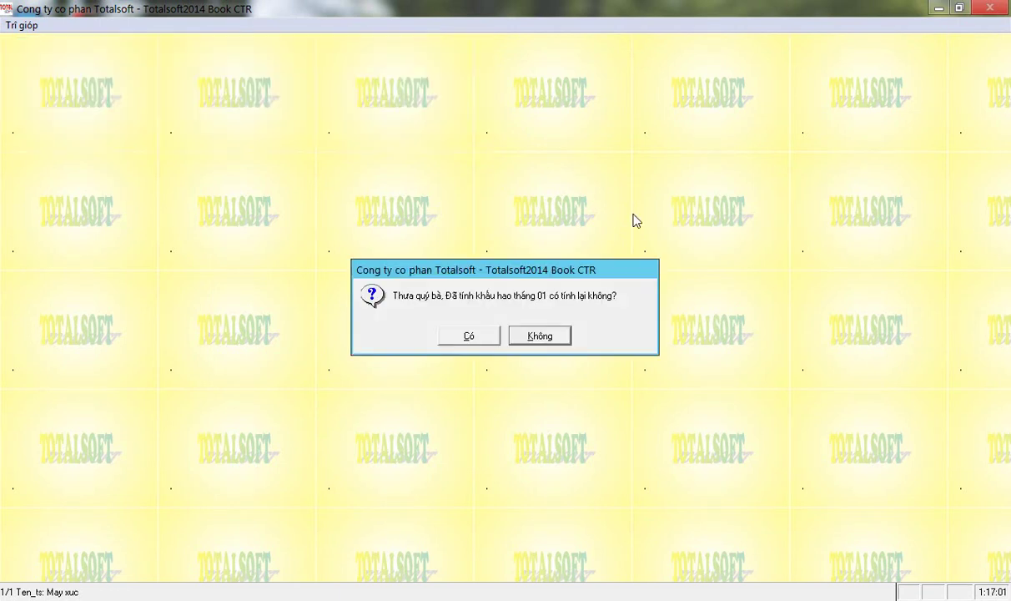
click(480, 340)
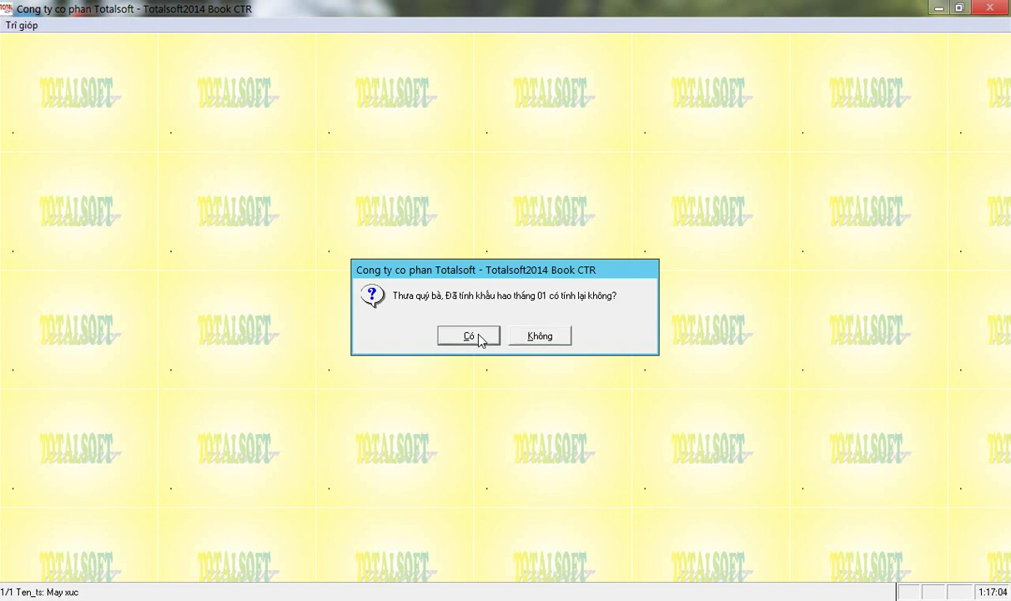
click(490, 343)
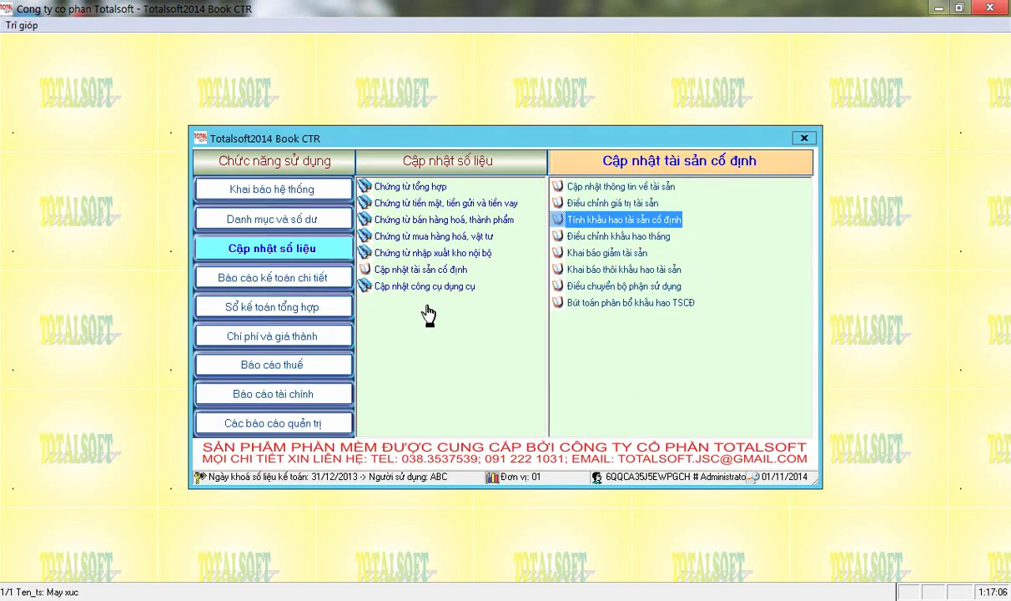
- Generate the fixed asset depreciation allocation report (Bảng phân bổ khấu hao TSCĐ)
click(290, 286)
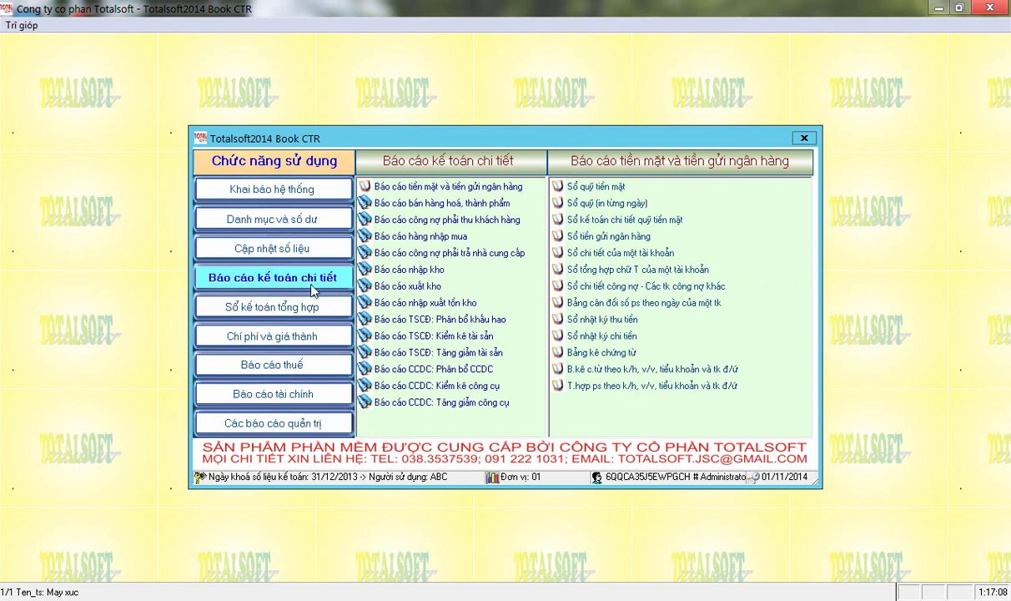
click(430, 319)
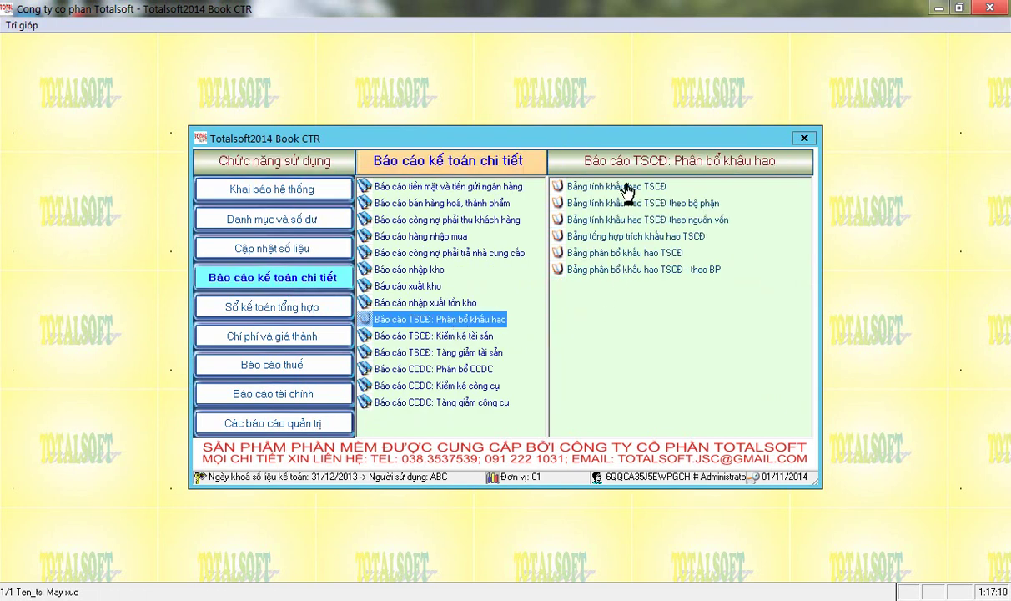
click(593, 252)
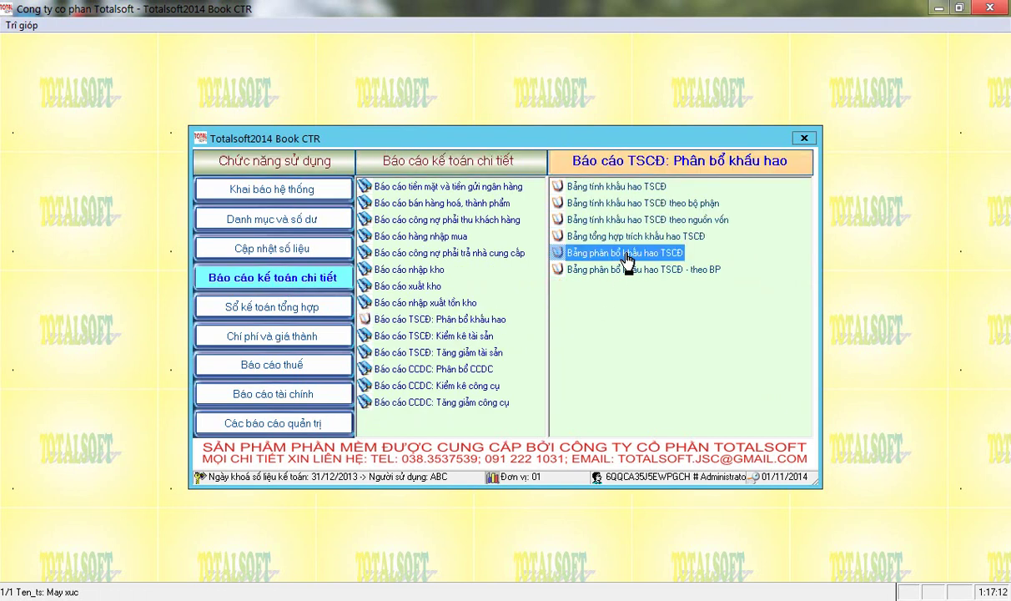
double_click(628, 254)
click(43, 152)
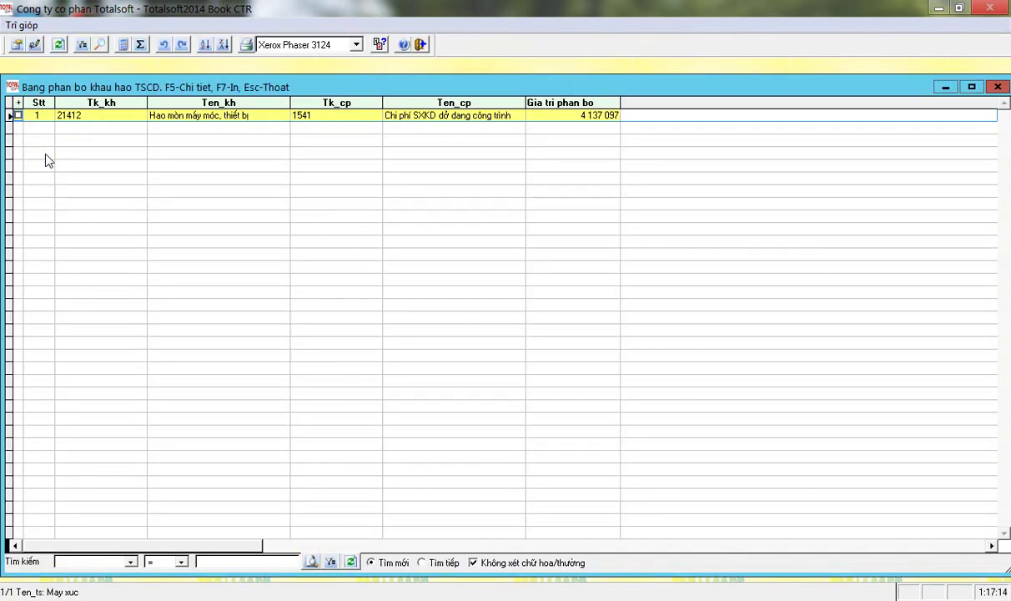
- Check the depreciation and cost accounts in the allocation report, copy the allocated amount (Gia tri phan bo), and close the report
click(73, 114)
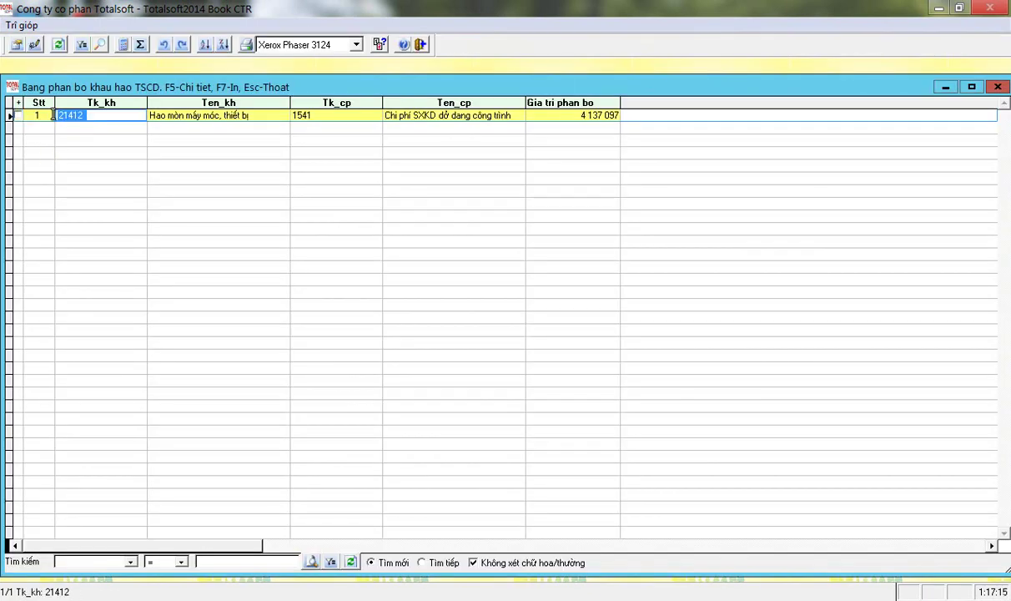
click(319, 115)
click(246, 115)
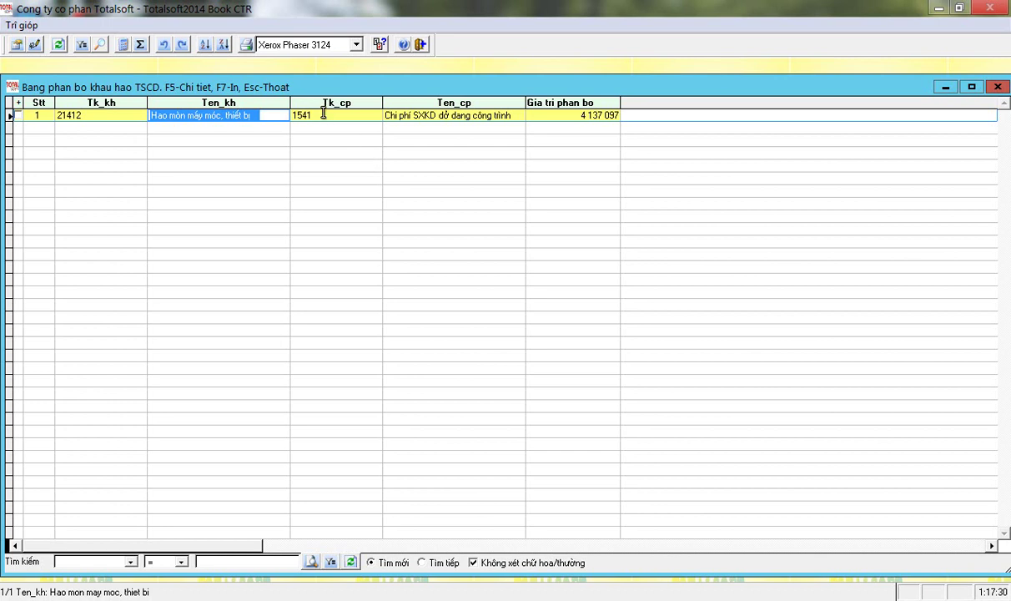
click(541, 115)
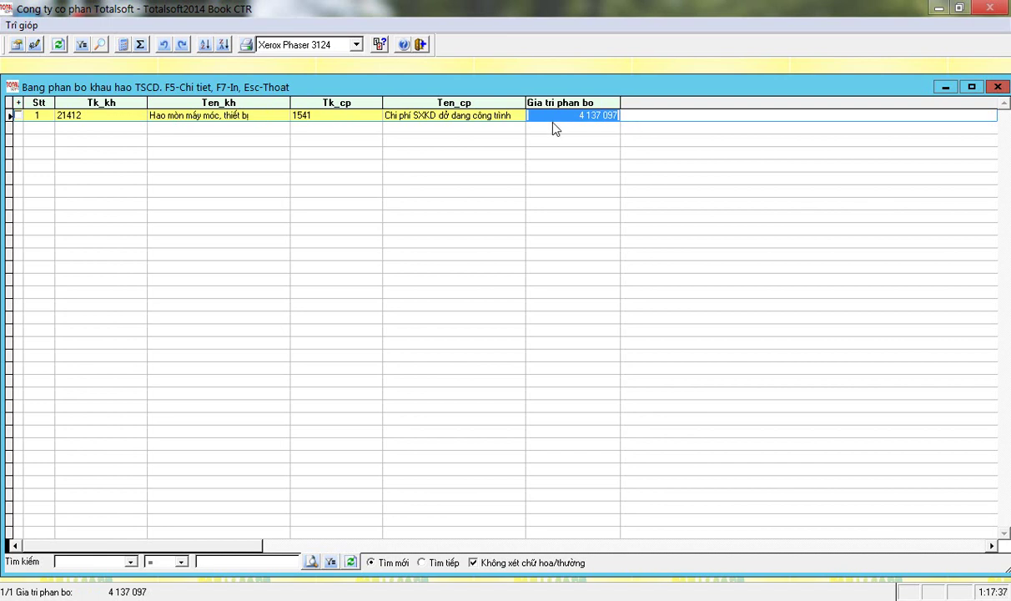
drag(555, 117, 639, 118)
key(ctrl+c)
key(Escape)
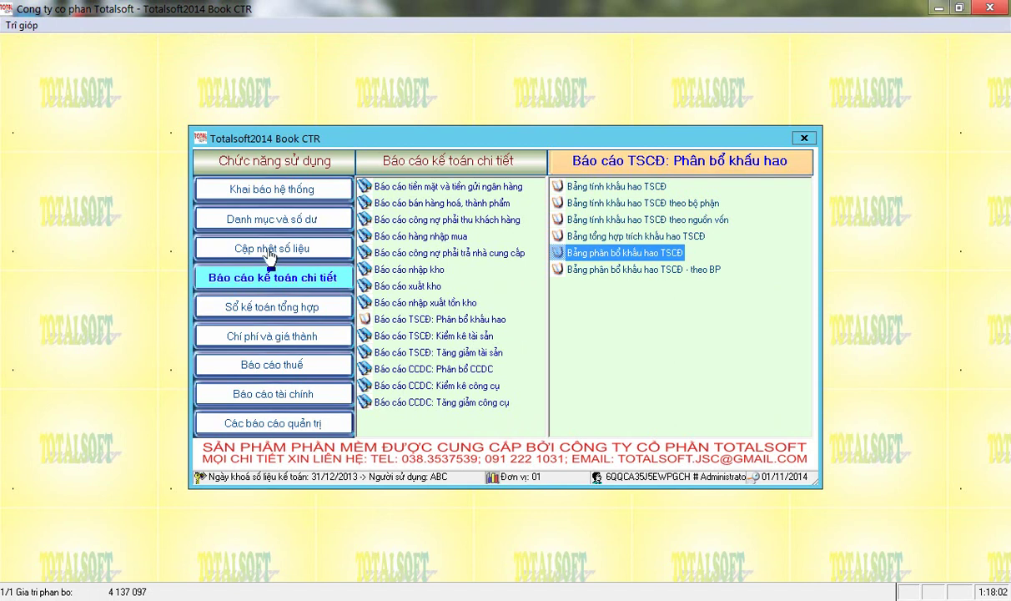
- Open the general accounting vouchers (Phiếu kế toán) and start a new voucher
click(272, 251)
click(407, 187)
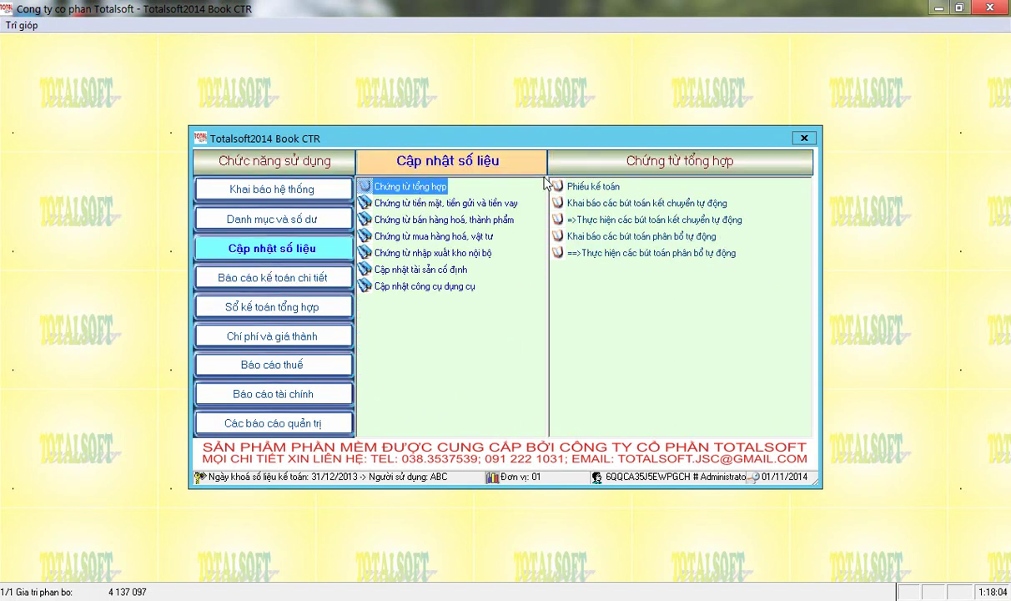
double_click(577, 188)
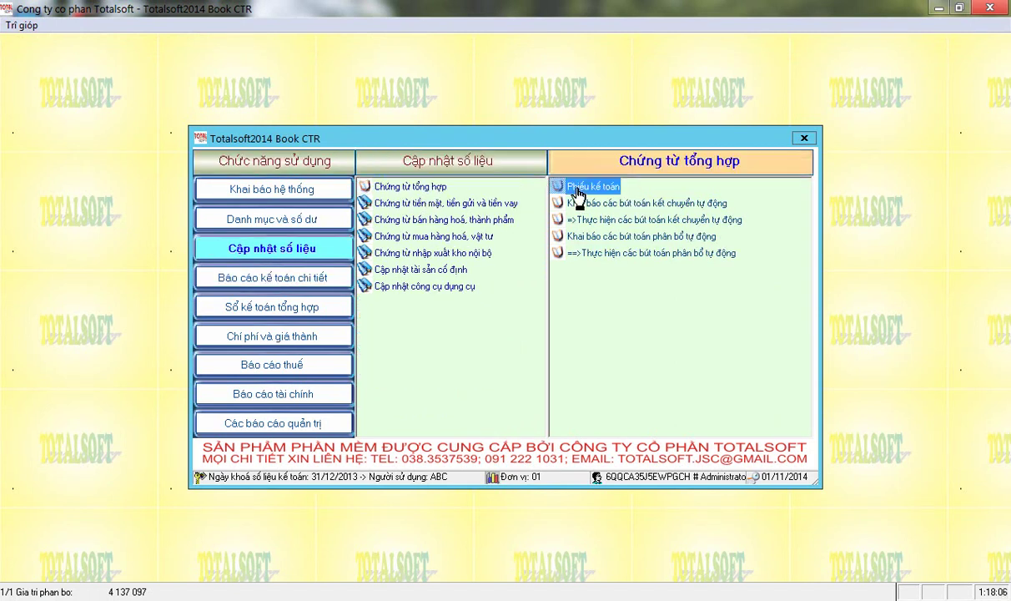
click(368, 211)
double_click(367, 215)
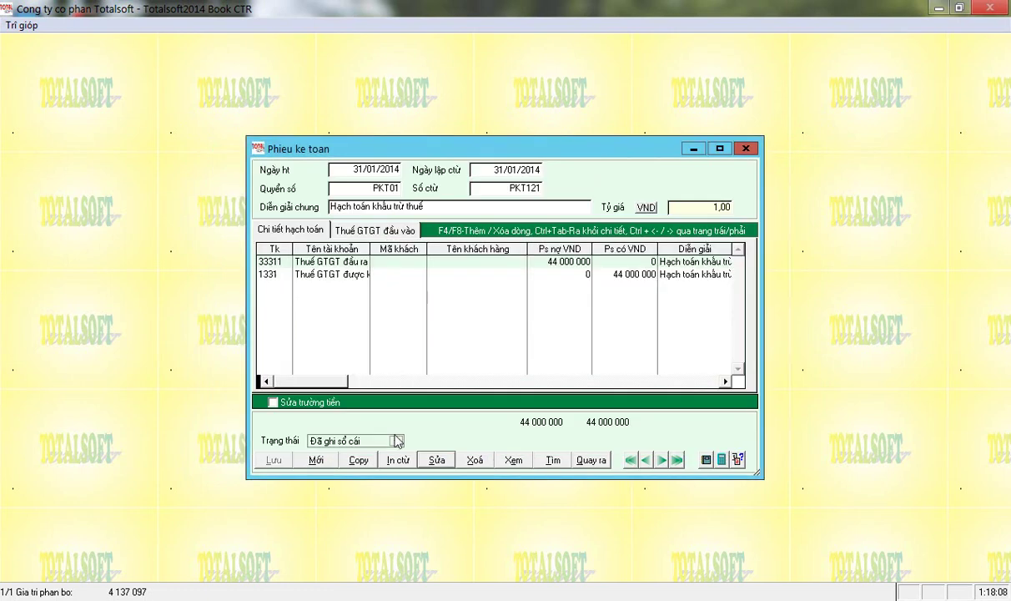
click(316, 460)
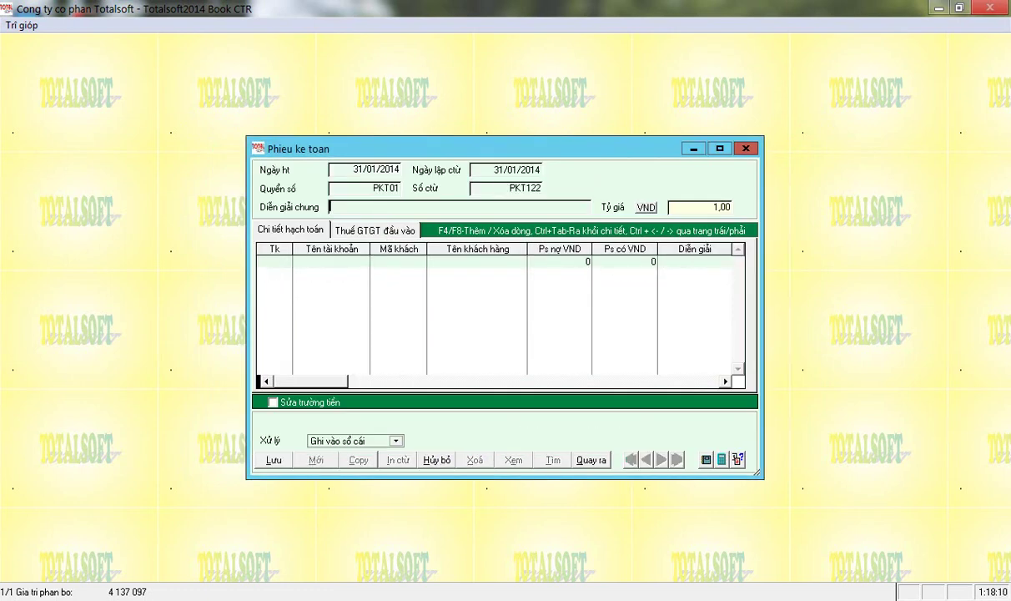
- Enter "Trích khấu tài sản cố định" as the voucher's general description
text(Trích)
text( khấu)
text( tr)
text(i sản cố)
text( định)
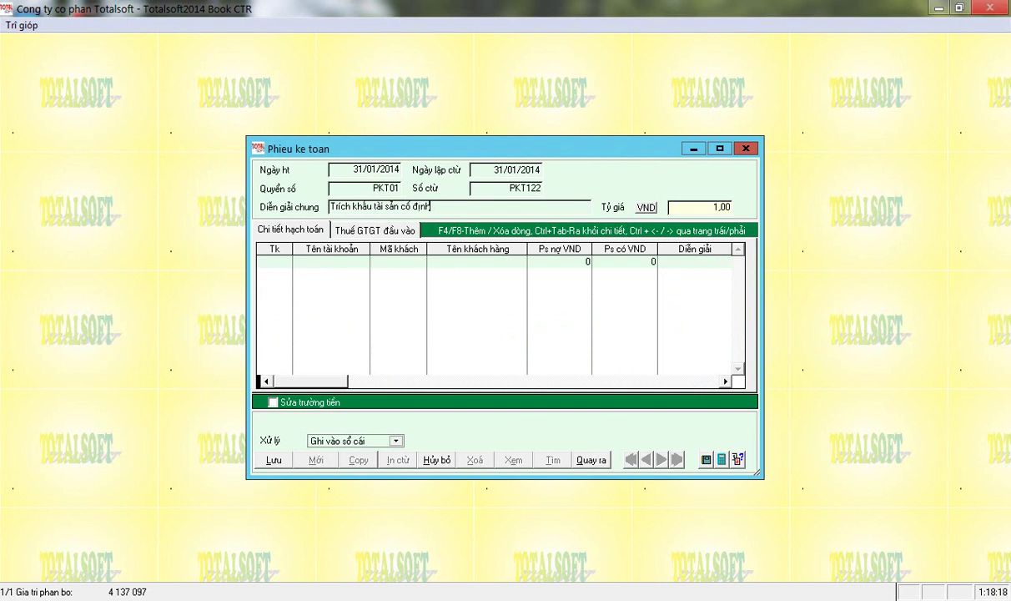
key(Return)
- Enter account 1541 with a debit of 1 500 000 VND on the voucher's first line
text(1541)
key(Return)
key(Return)
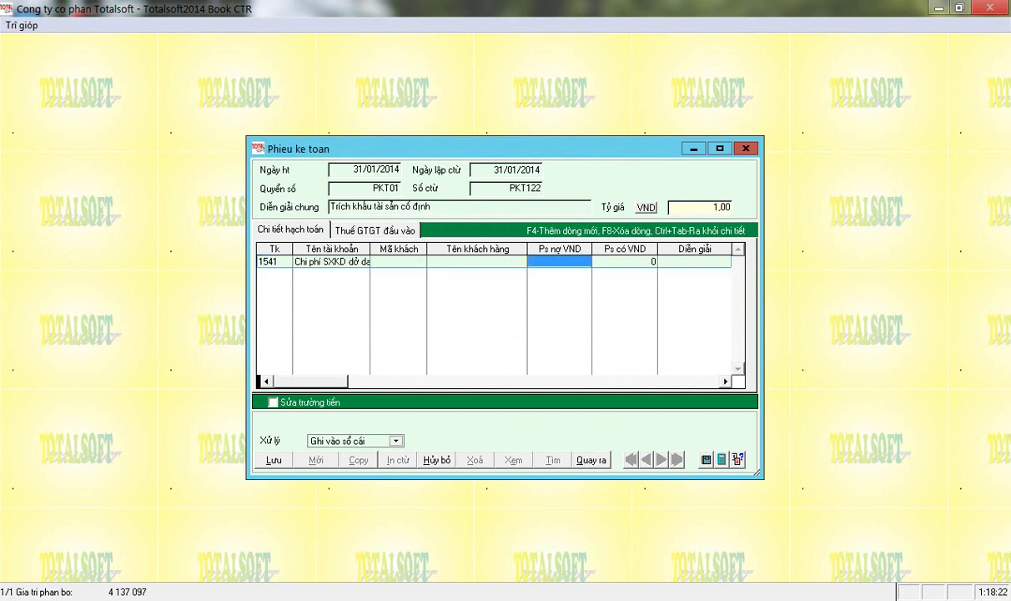
text(1500000)
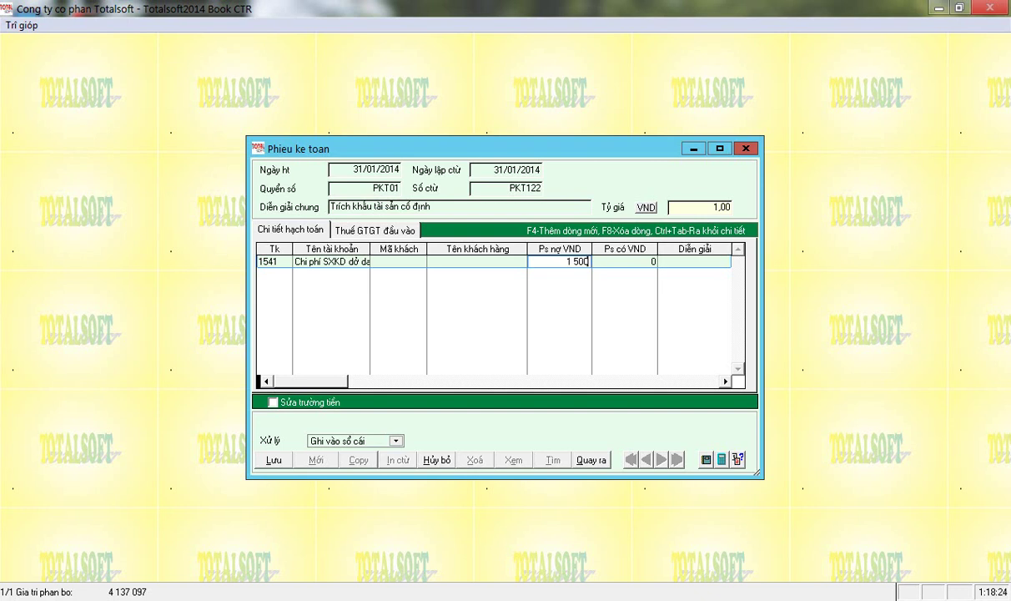
key(Return)
key(Return)
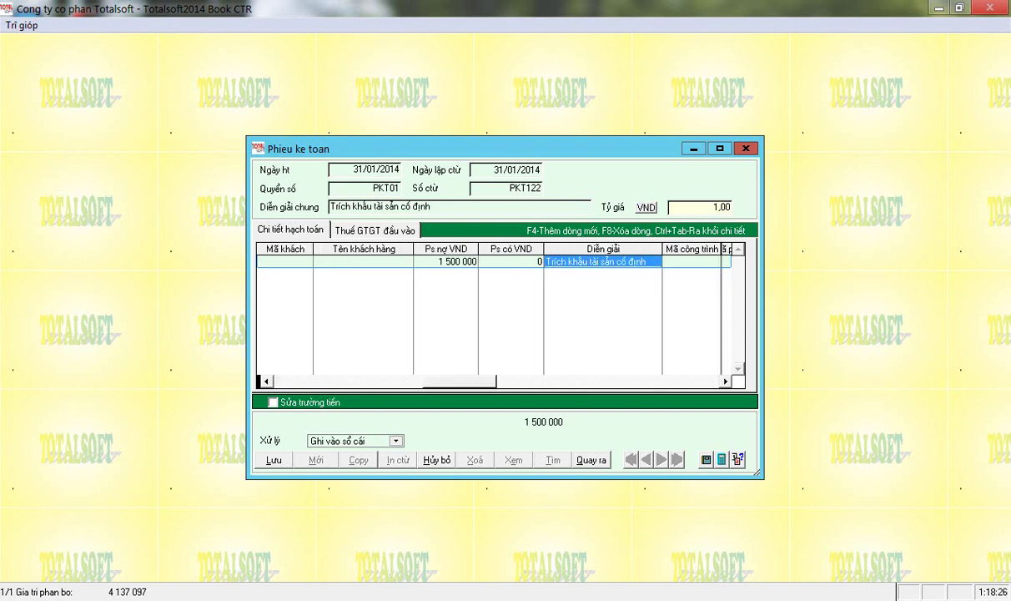
- Assign project code CTR01 and cost code 627 to the first voucher line
key(Return)
key(Return)
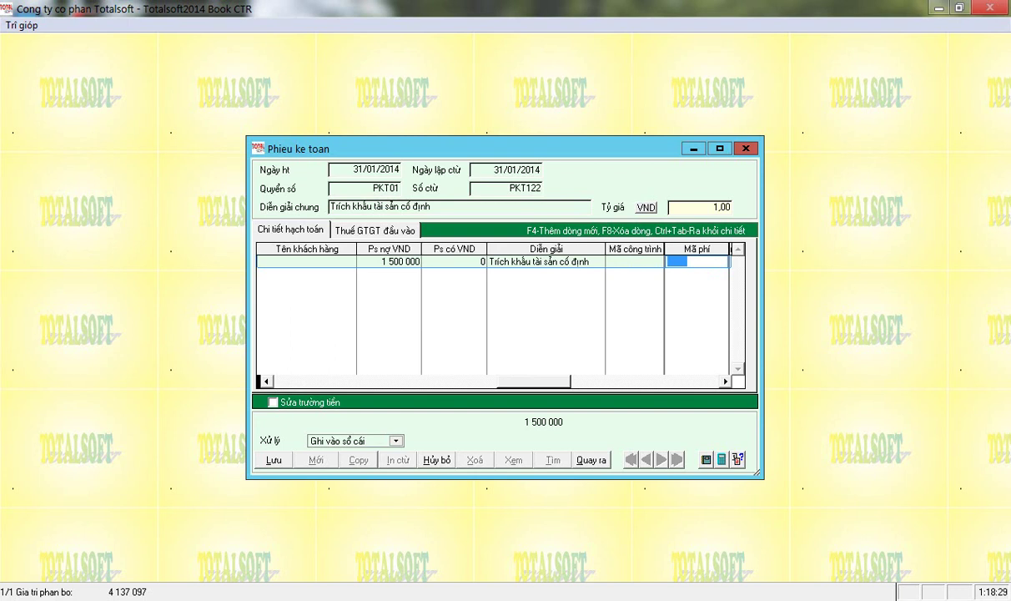
click(634, 262)
text(CTR01)
key(Return)
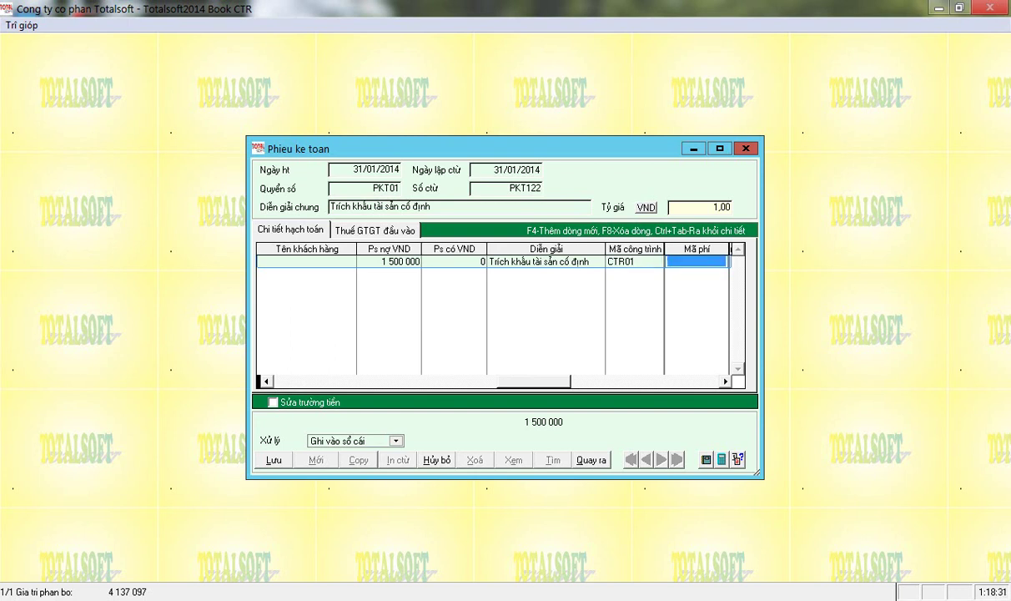
text(627)
key(Return)
key(Return)
- Add a second voucher line for account 1541 with a debit of 1 500 000 VND
text(1541)
key(Return)
key(Return)
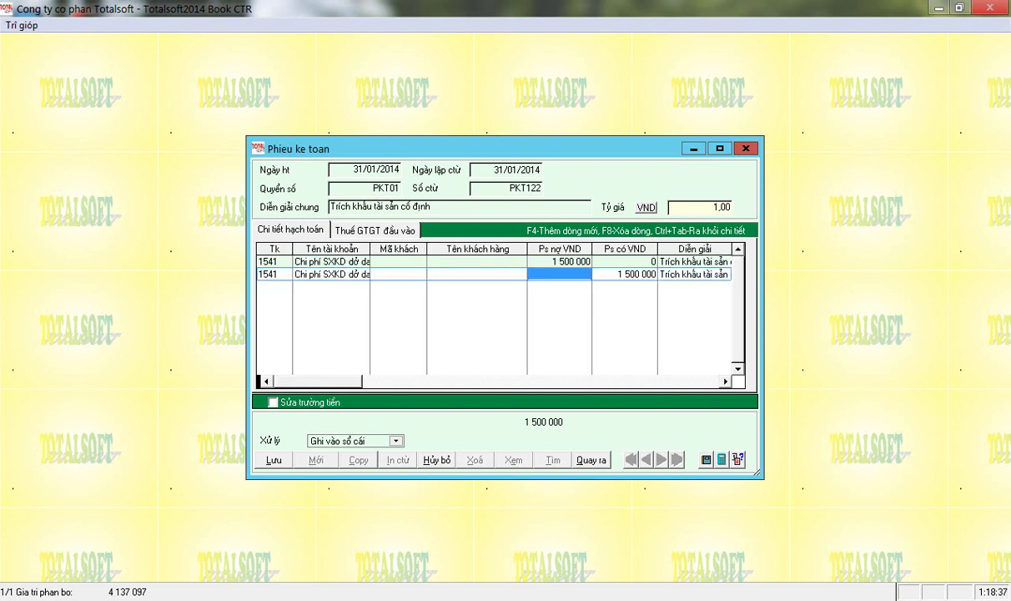
text(1 500 00)
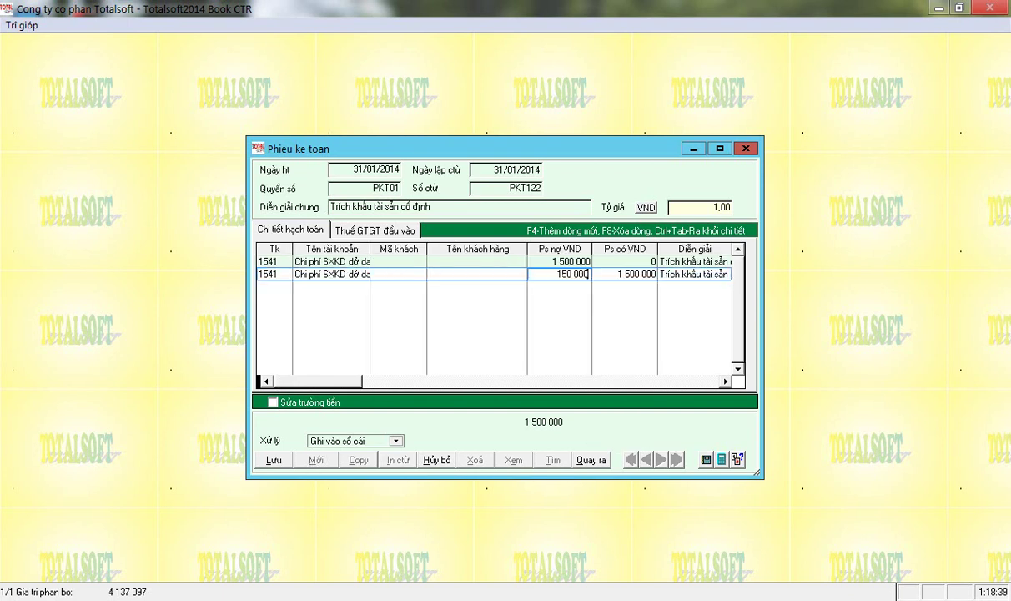
text(0)
key(Return)
key(Return)
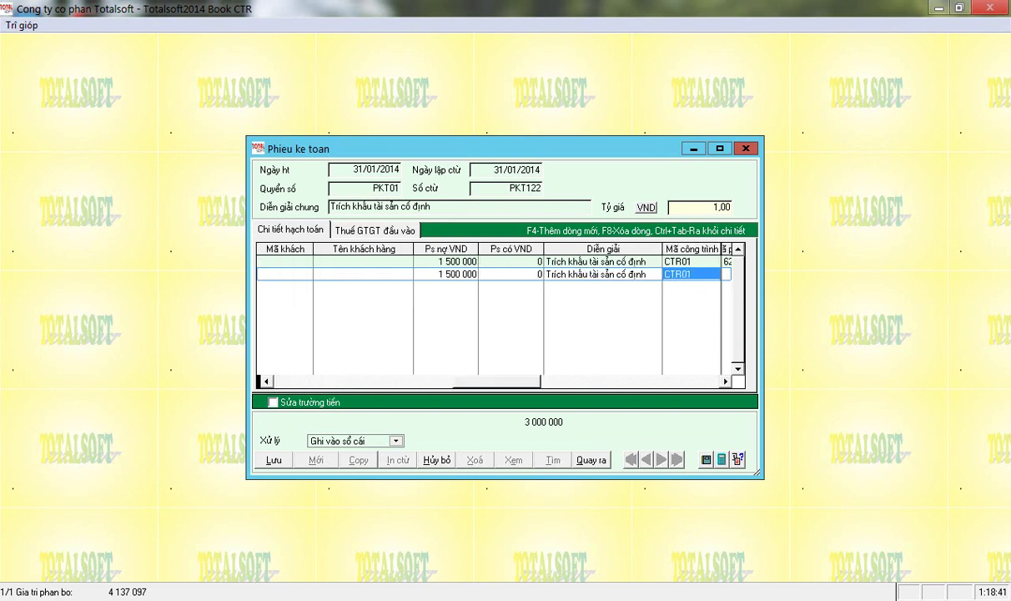
- Replace the second line's project code with CTR02 and set its cost code to 627
key(BackSpace)
key(BackSpace)
key(BackSpace)
key(BackSpace)
key(BackSpace)
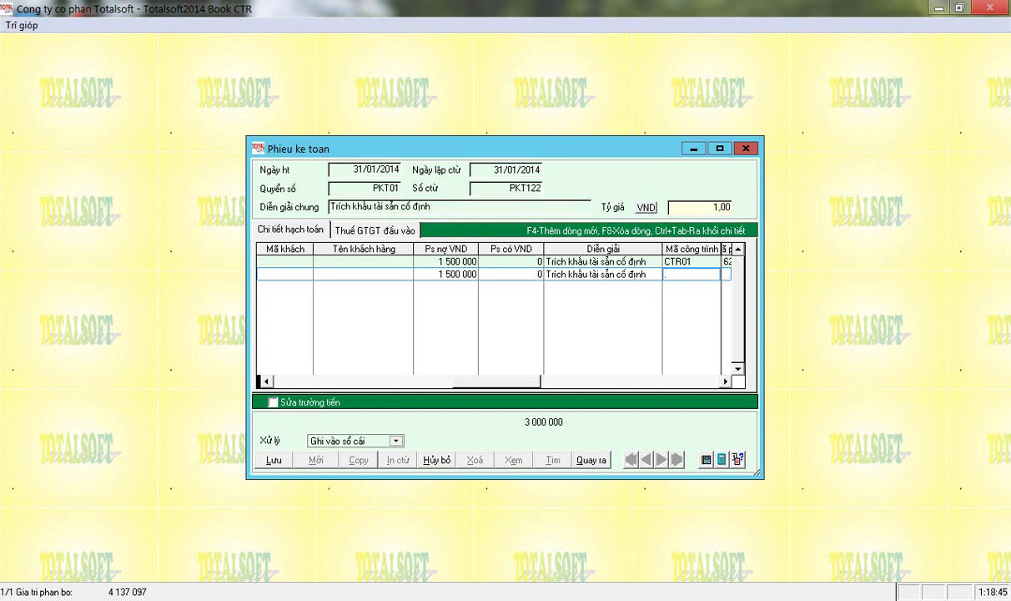
key(Return)
key(Down)
key(Return)
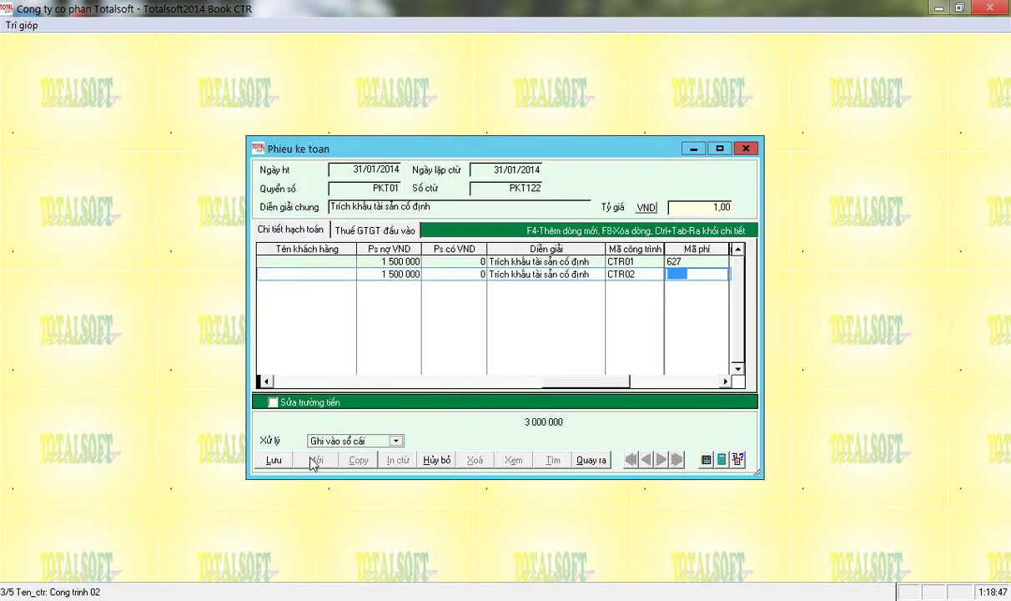
text(627)
key(Return)
key(Return)
- Add a third voucher line for account 1541 and paste the copied depreciation amount as its debit
text(1541)
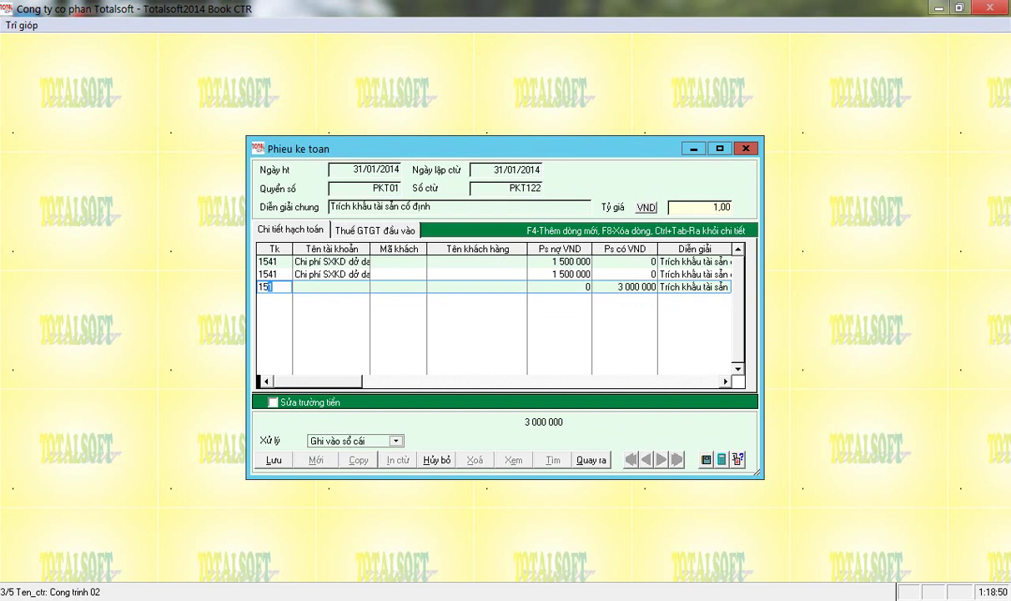
key(Return)
key(Return)
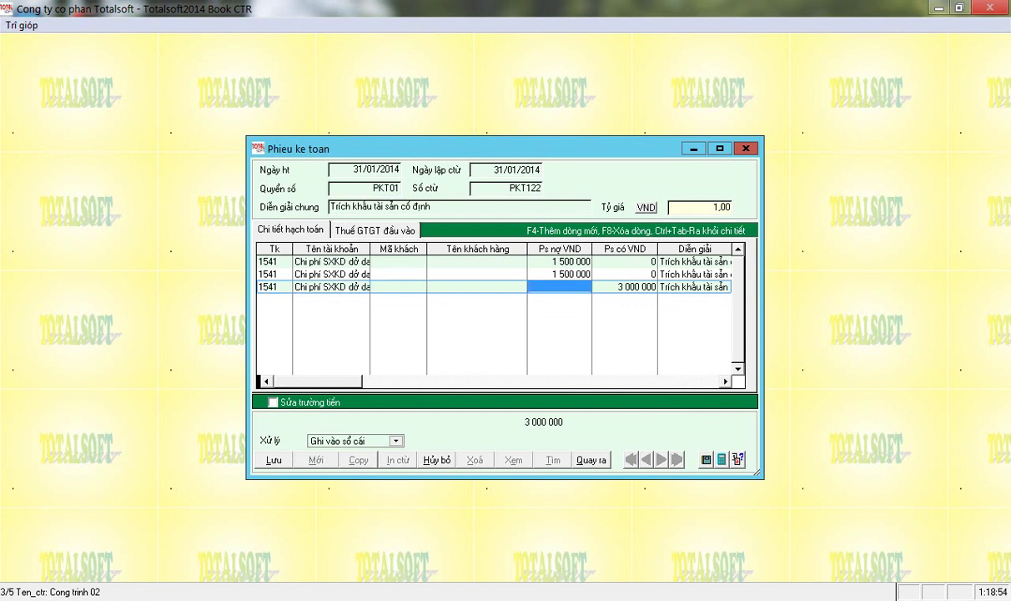
key(ctrl+v)
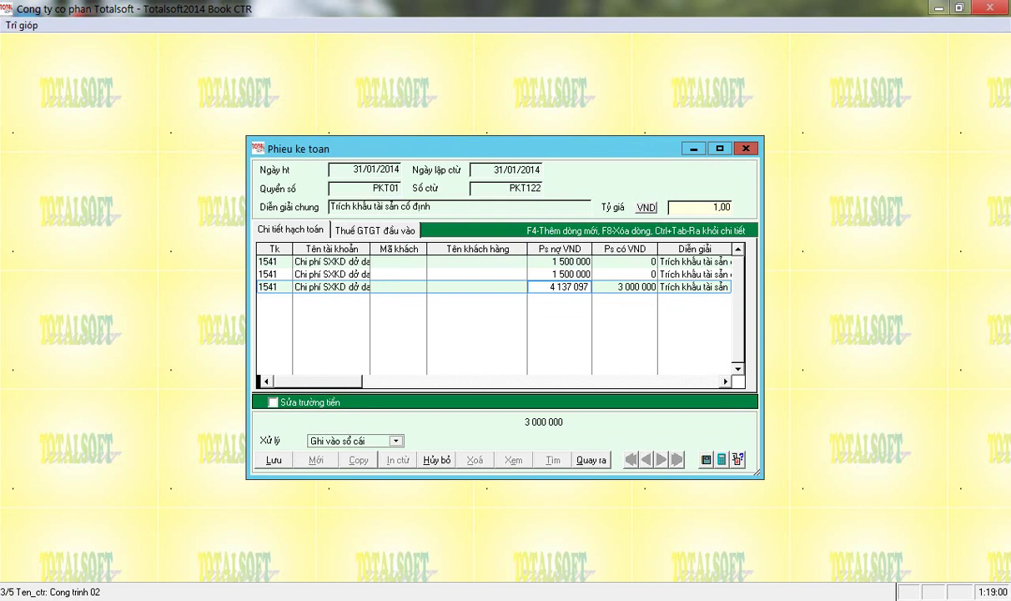
- Change the third line's debit amount to 1 137 097 VND
key(Up)
key(Down)
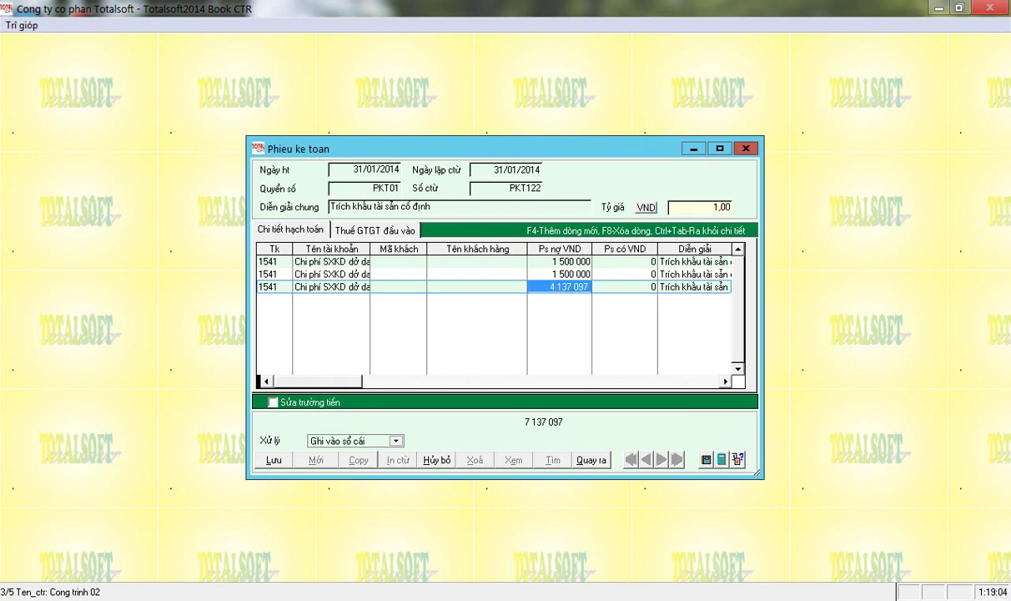
key(F2)
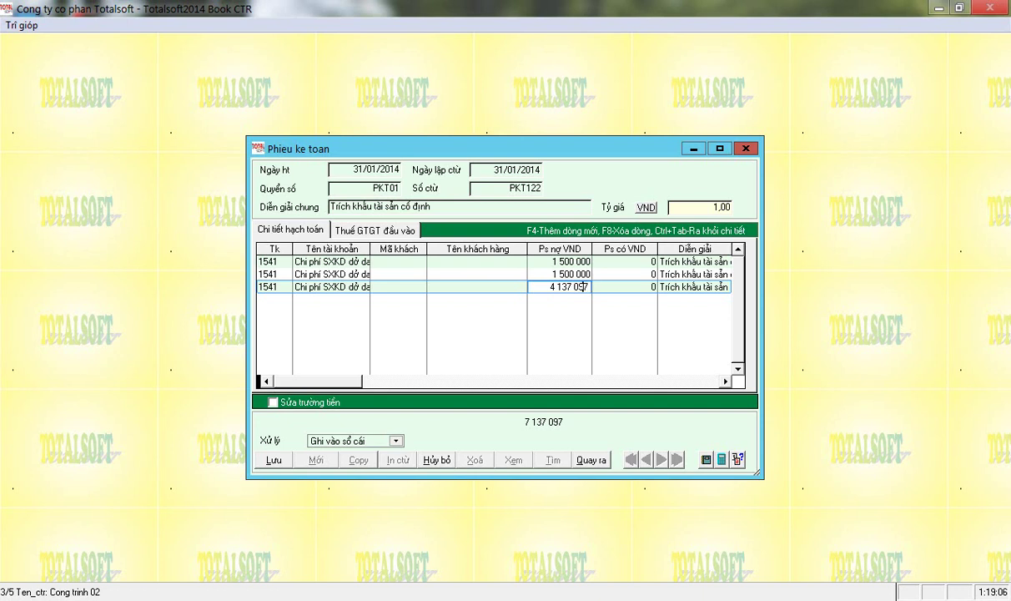
click(557, 286)
key(BackSpace)
key(Return)
key(Return)
key(Return)
- Assign project code CTR04 (Công trình 03) and cost code 627 to the third voucher line
text(CTR0)
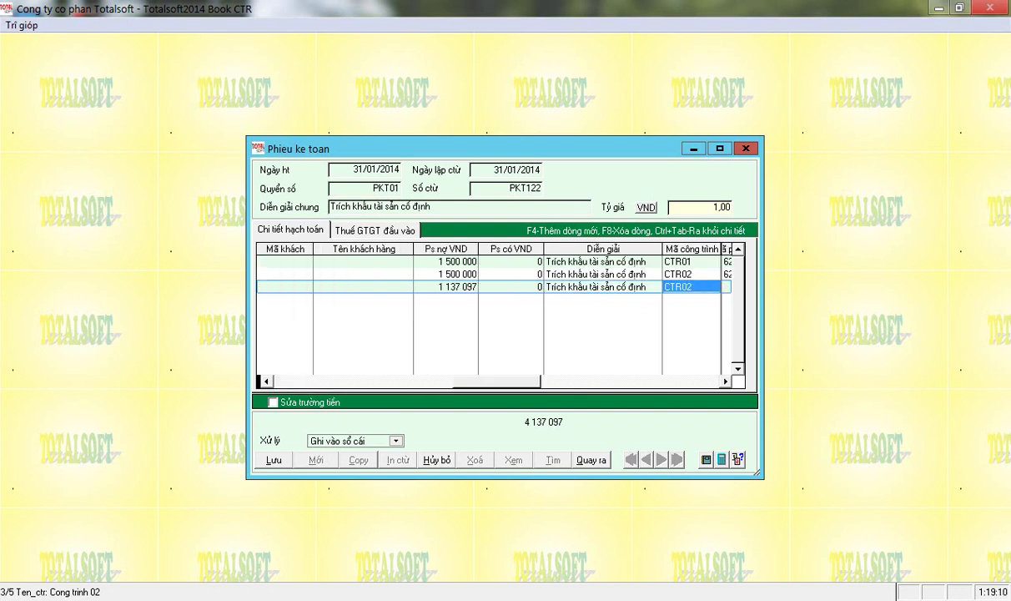
key(Return)
key(Down)
key(Down)
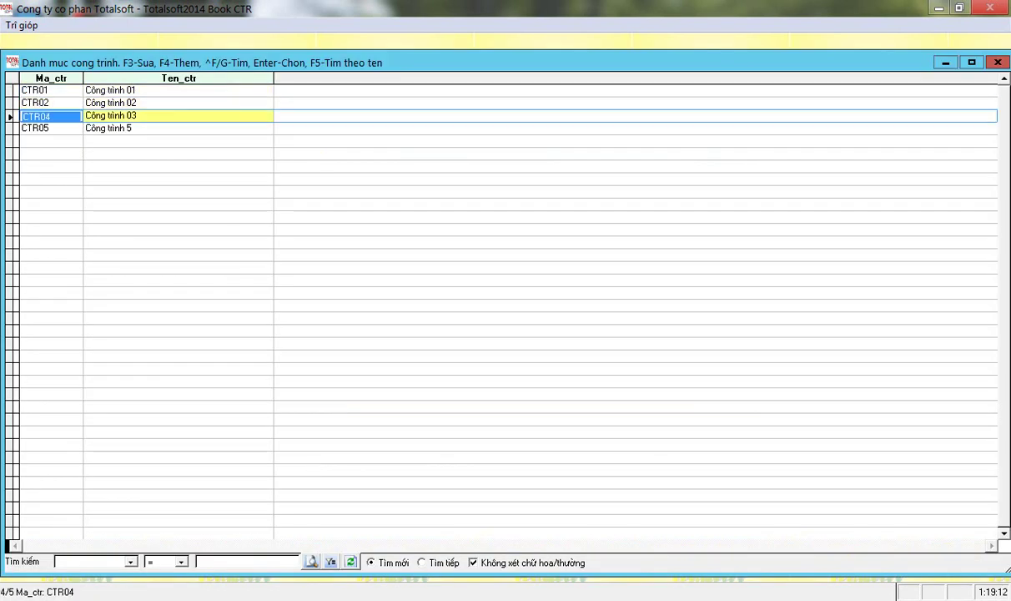
key(Return)
text(627)
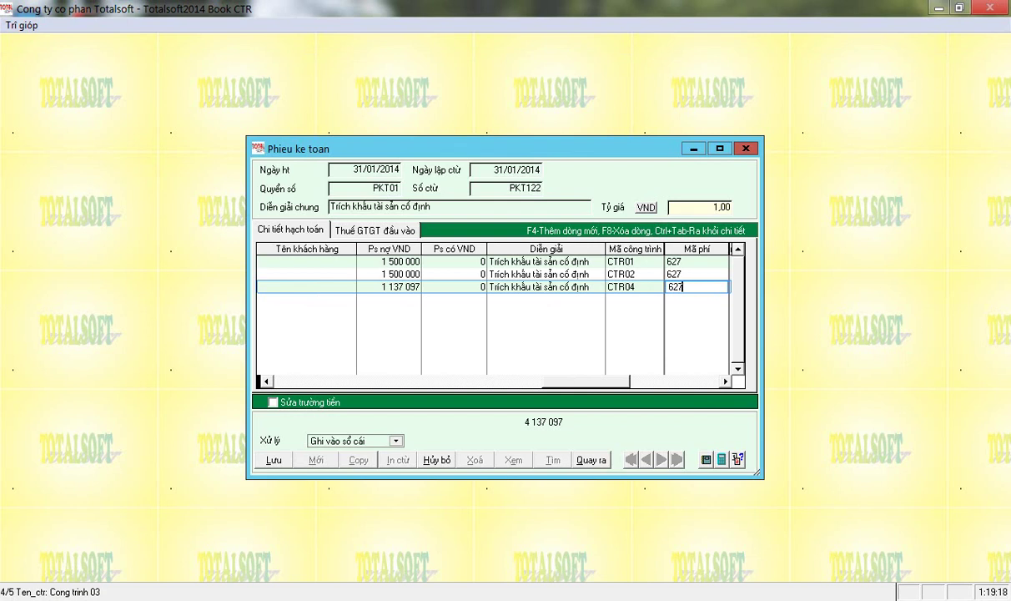
key(Return)
key(Return)
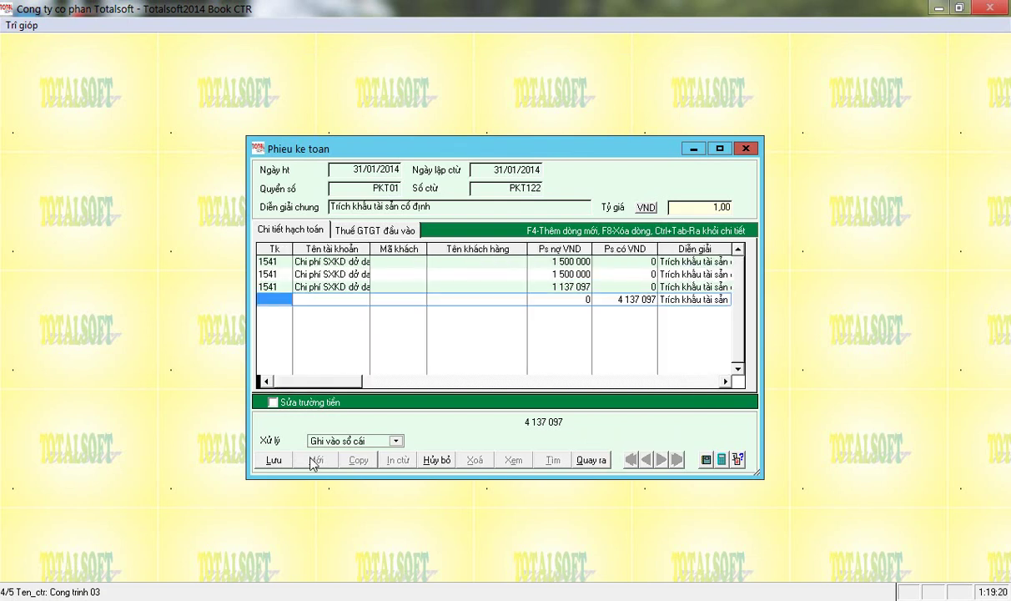
- Add a fourth voucher line for account 21412, accepting the proposed credit of 4 137 097 VND
text(21412)
key(Return)
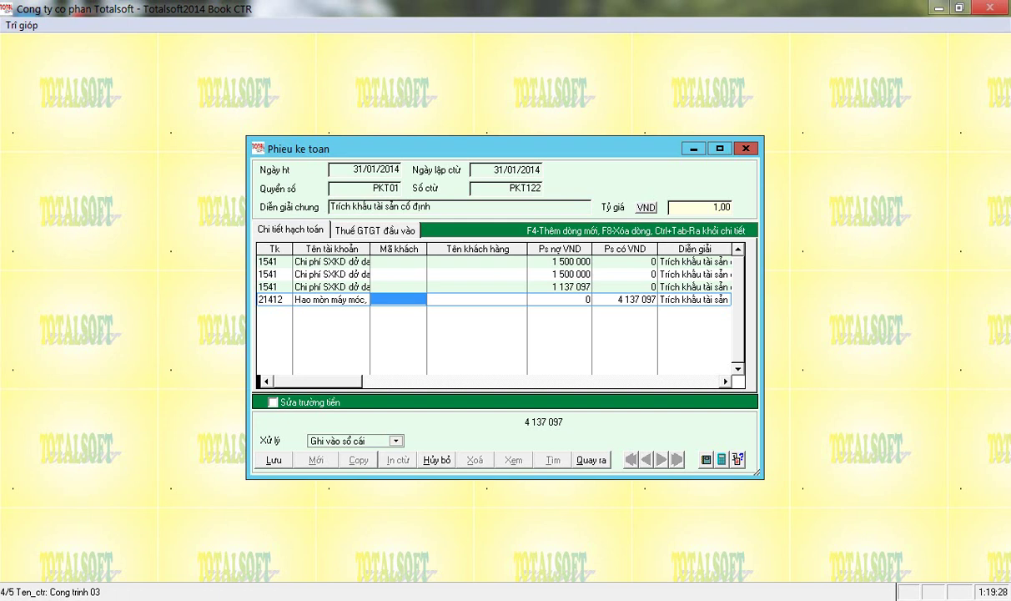
click(275, 299)
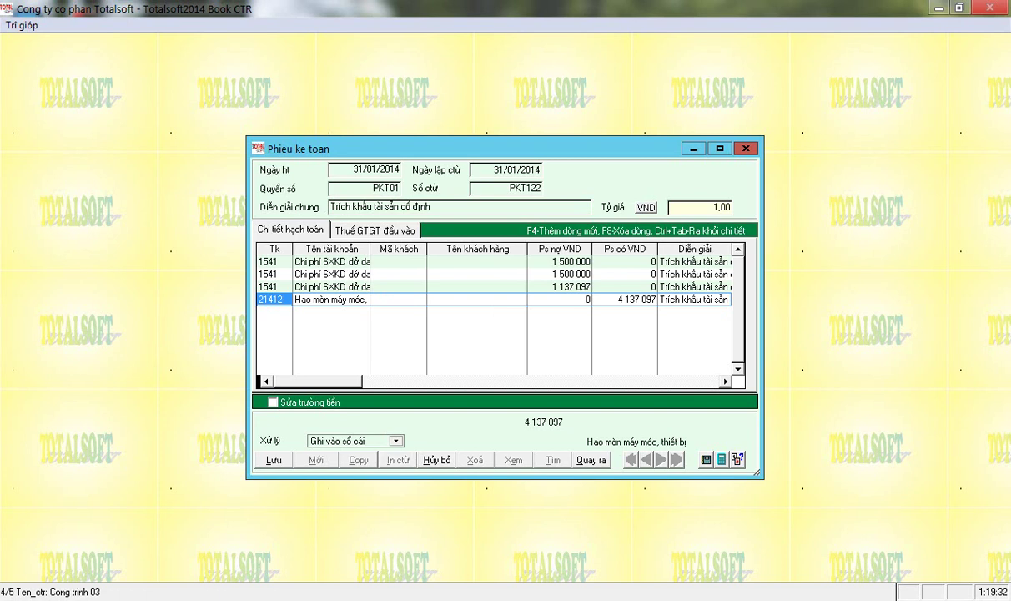
key(Tab)
key(Tab)
key(Tab)
key(Tab)
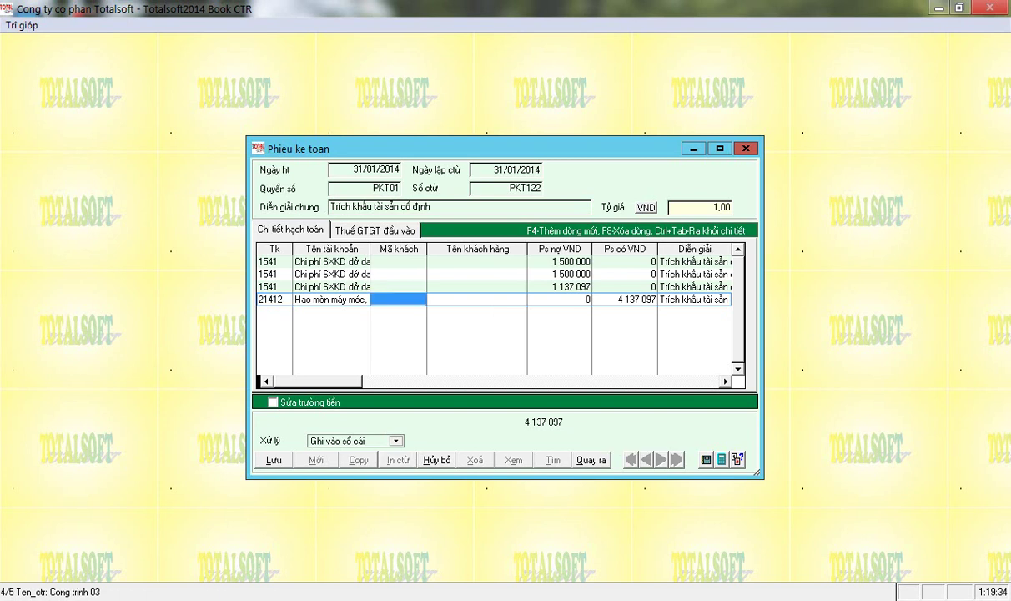
- Leave the fourth line's project and cost codes blank, save the depreciation voucher to the general ledger, and exit the voucher form
key(Tab)
key(Delete)
key(Tab)
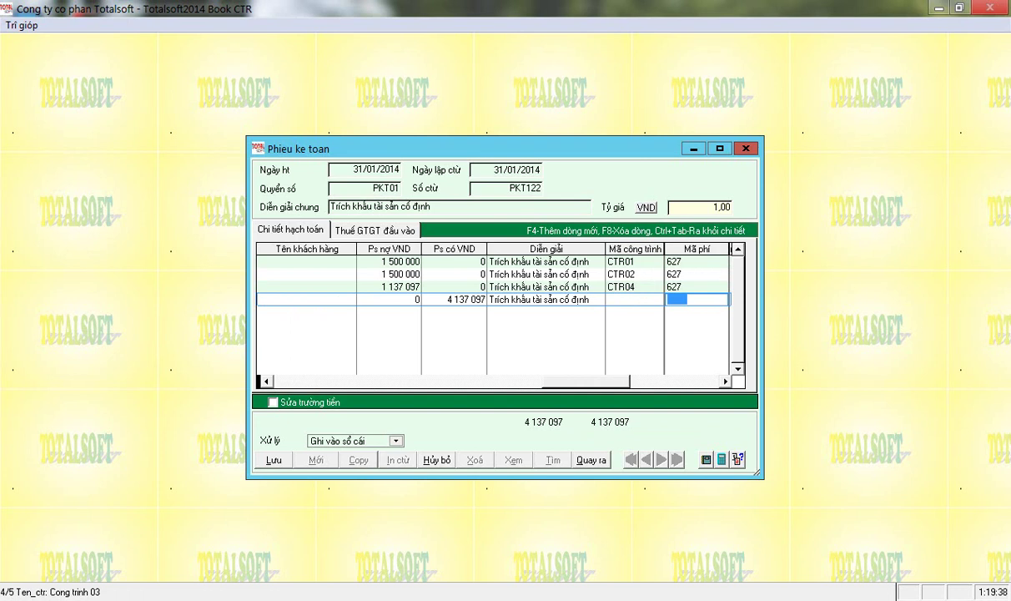
click(272, 460)
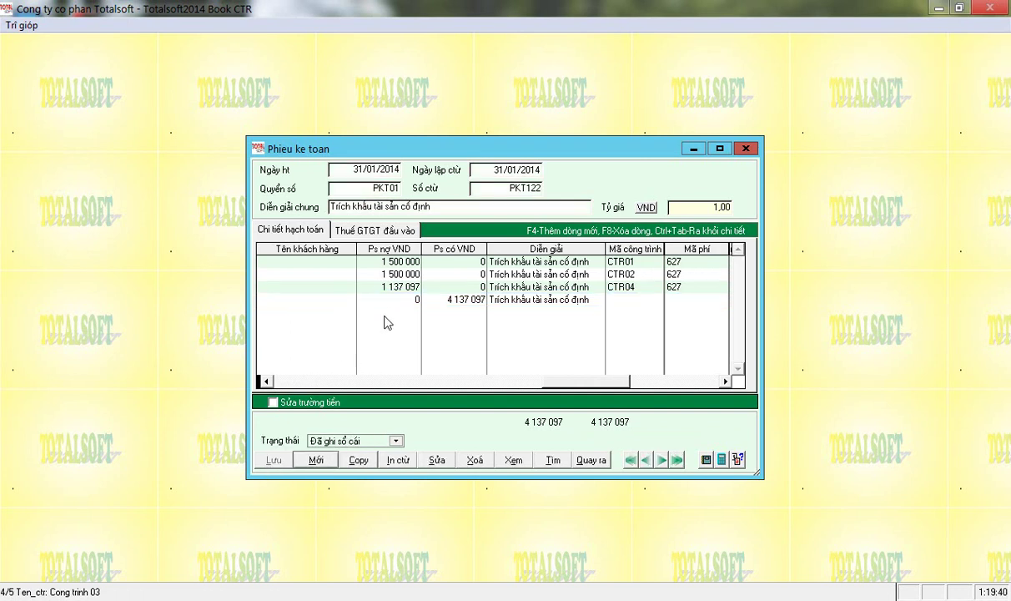
click(293, 382)
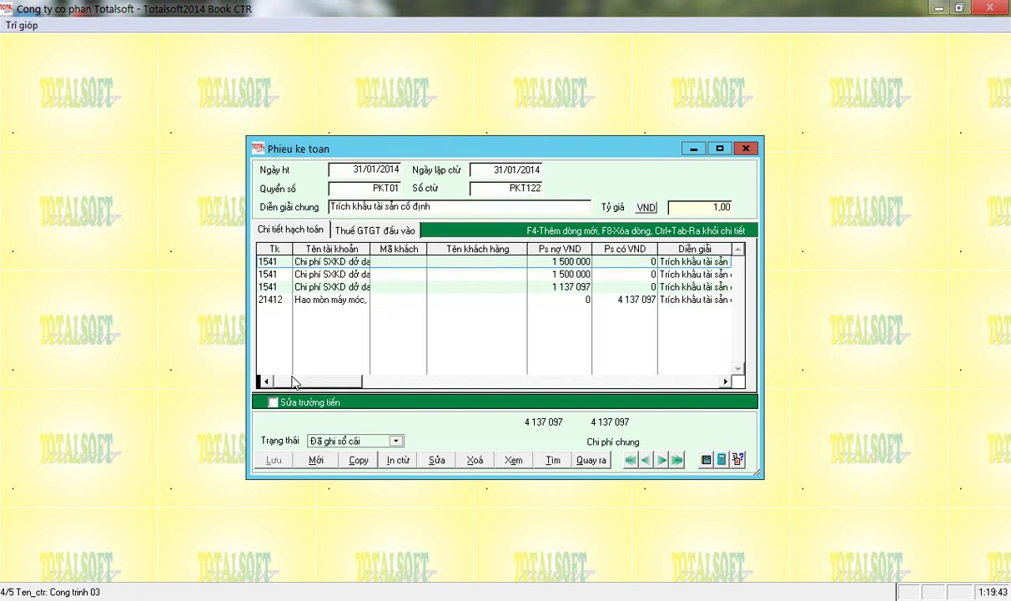
click(590, 460)
click(472, 338)
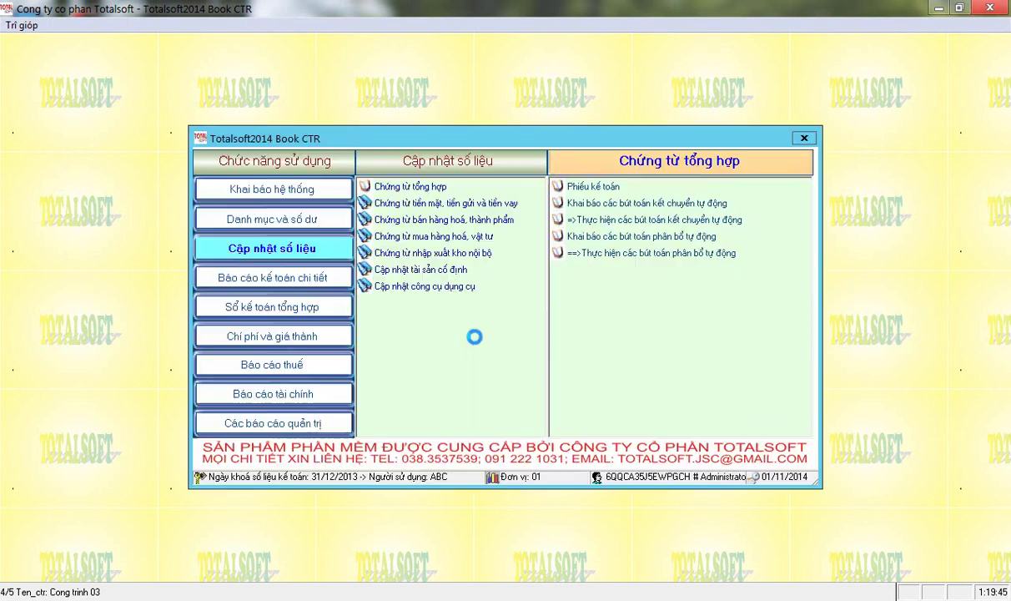
- Check the laptop entry in the tools and equipment information list (Cập nhật thông tin về công cụ)
click(391, 286)
double_click(582, 186)
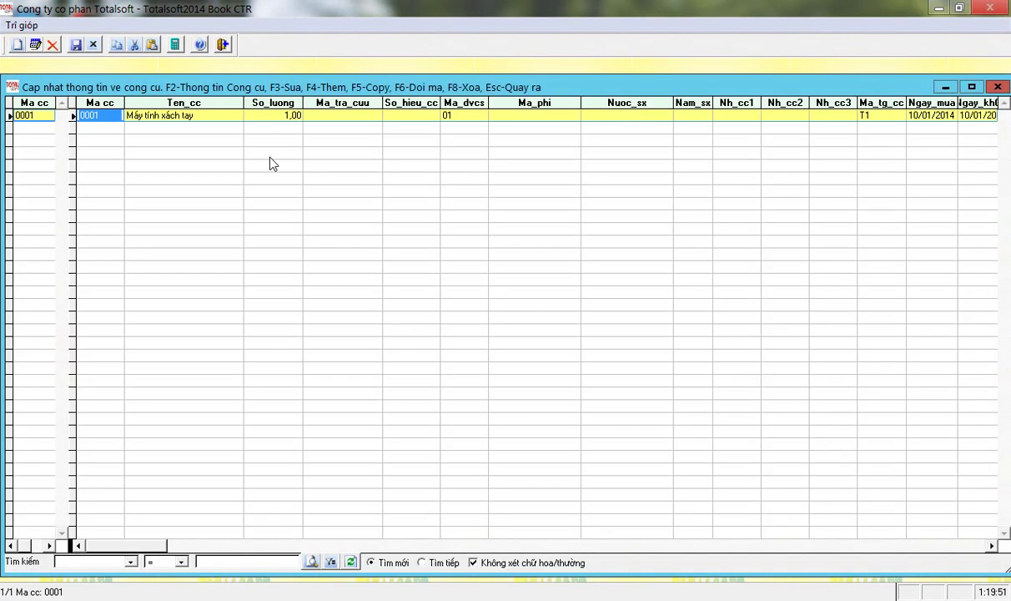
click(159, 115)
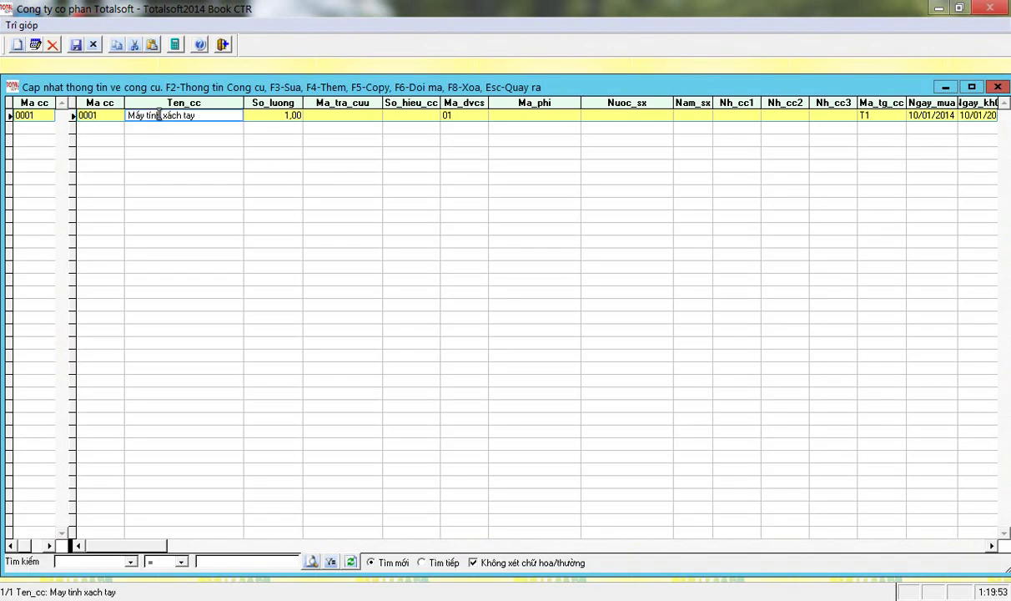
key(Escape)
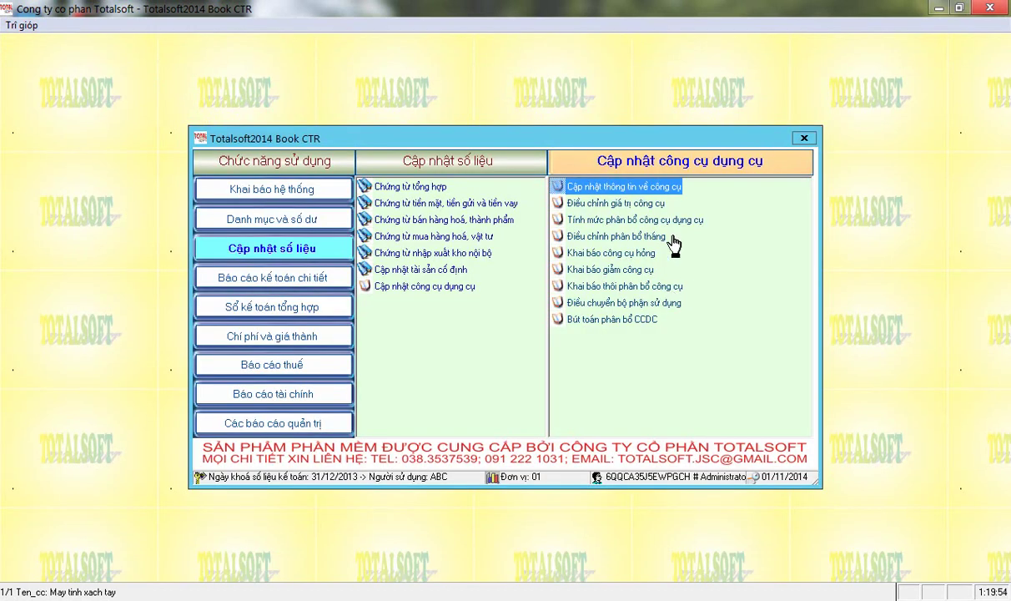
- Calculate the tools and equipment allocation (Tính mức phân bổ công cụ dụng cụ) for month 1 of 2014
click(608, 223)
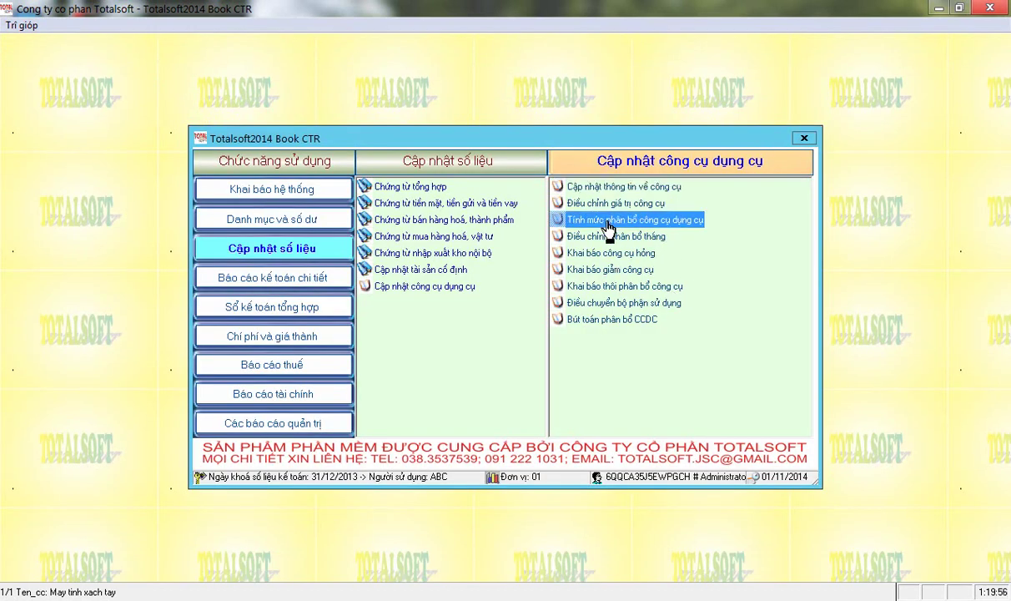
key(Return)
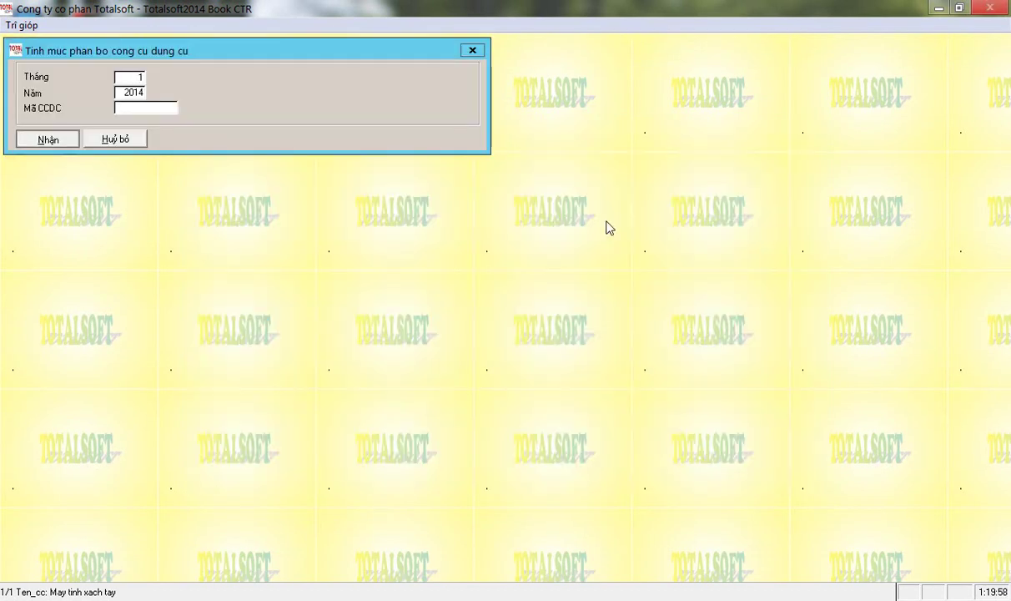
key(Left)
key(Return)
click(513, 342)
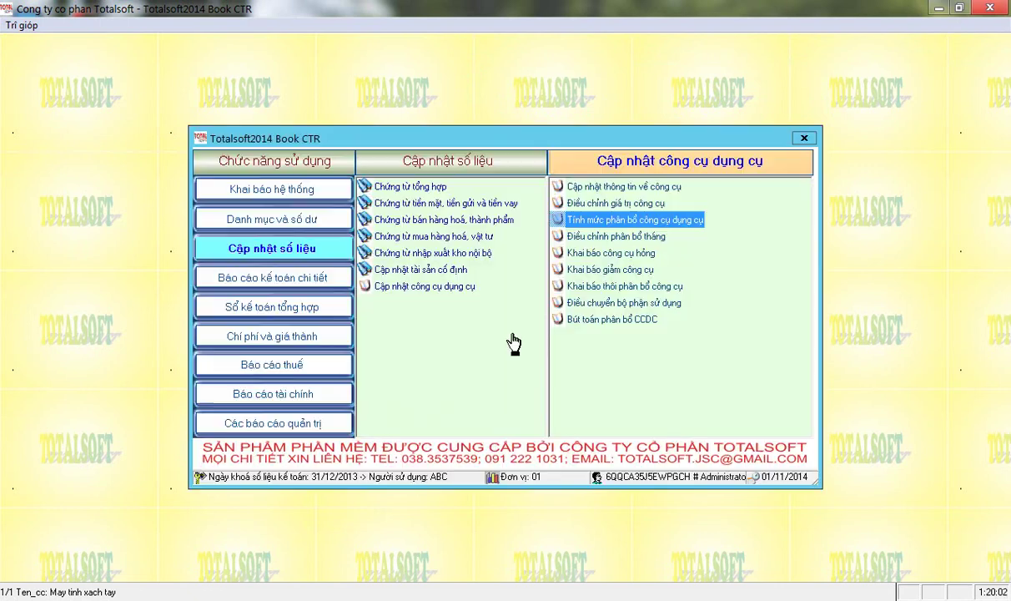
- Review the accounts and amount of the January 2014 tool allocation entry (Bút toán phân bổ CCDC)
click(615, 320)
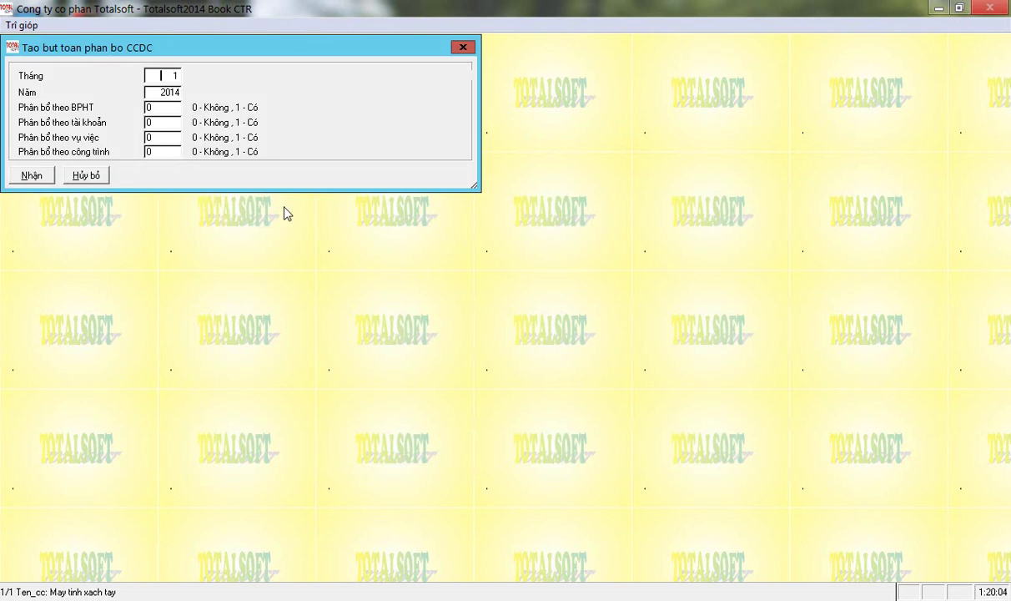
click(31, 176)
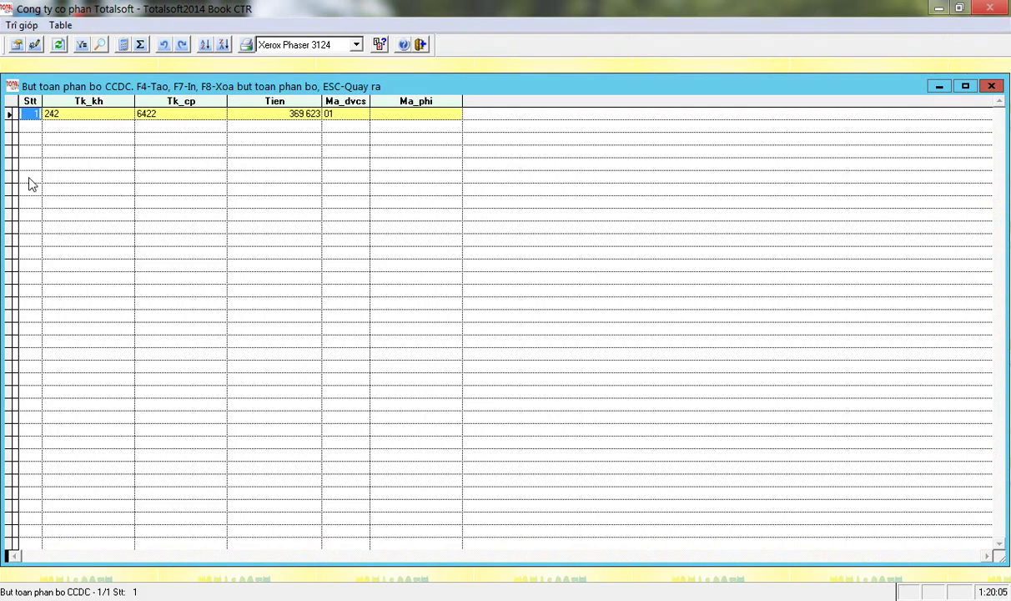
click(160, 114)
click(60, 113)
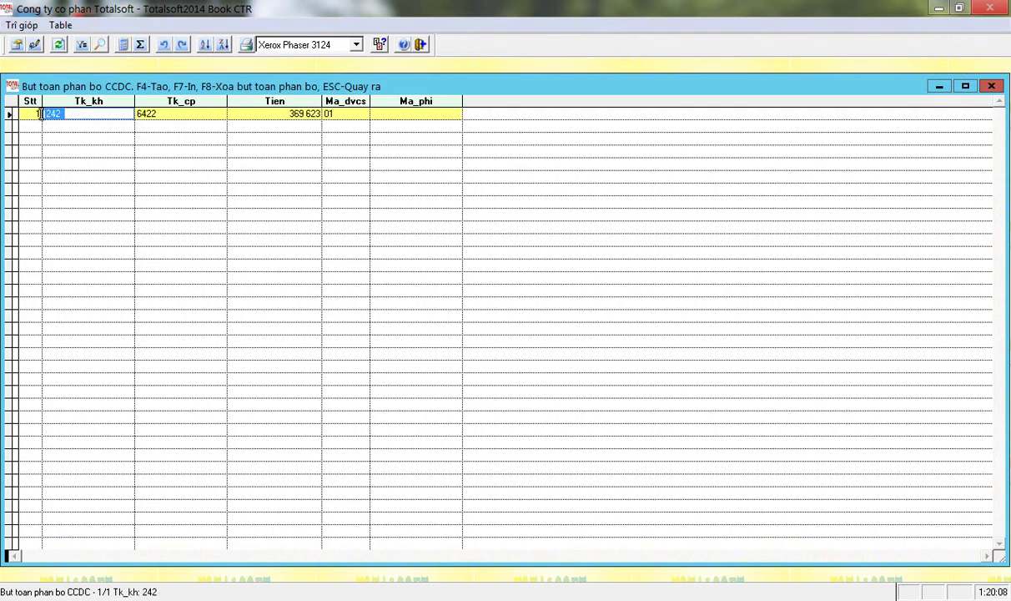
click(286, 113)
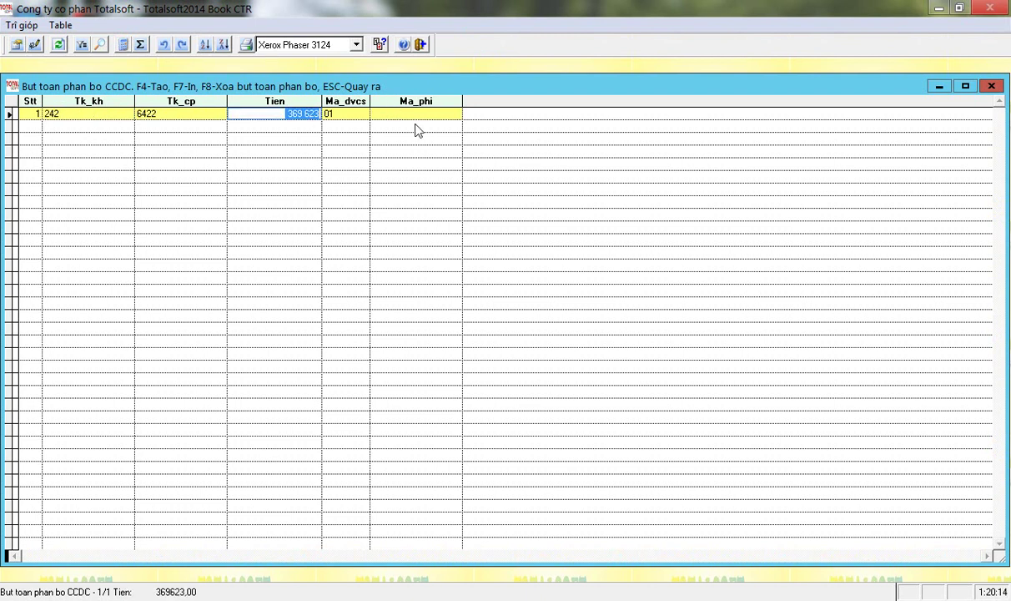
key(Escape)
- Open the general accounting vouchers (Phiếu kế toán) and create a new voucher
click(377, 186)
click(568, 186)
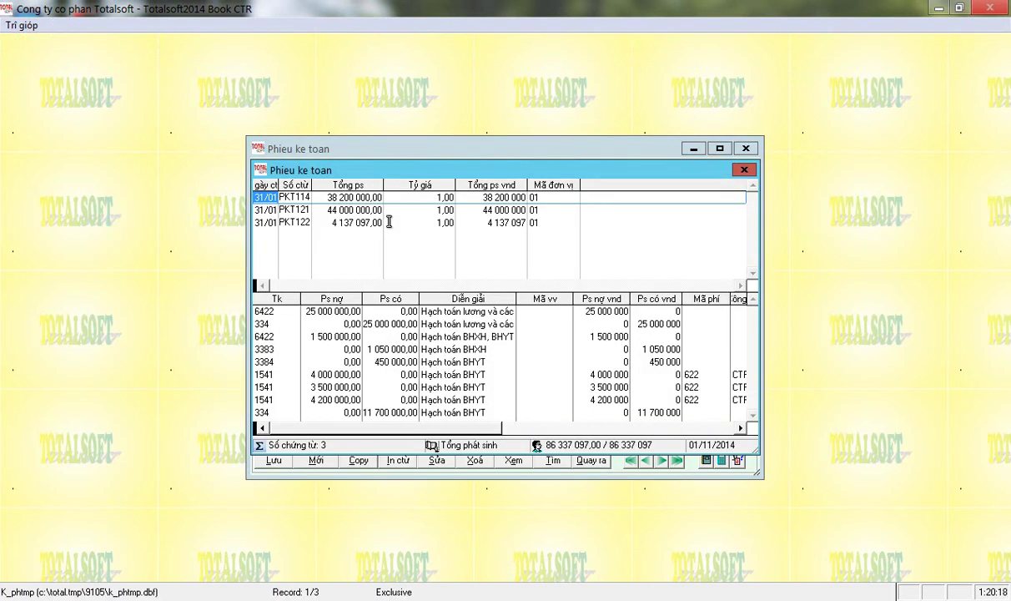
click(391, 222)
click(743, 169)
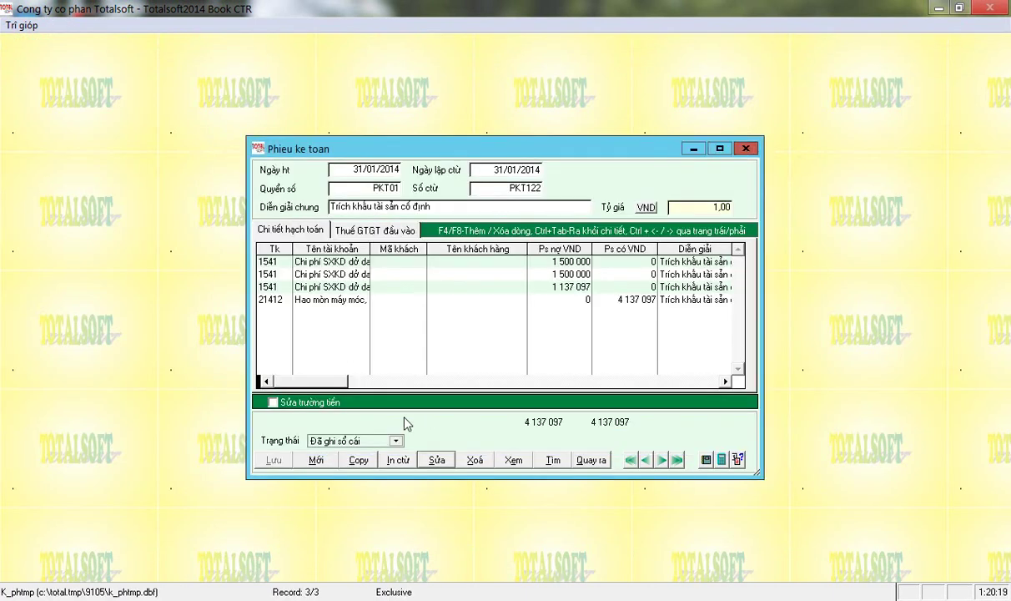
click(317, 461)
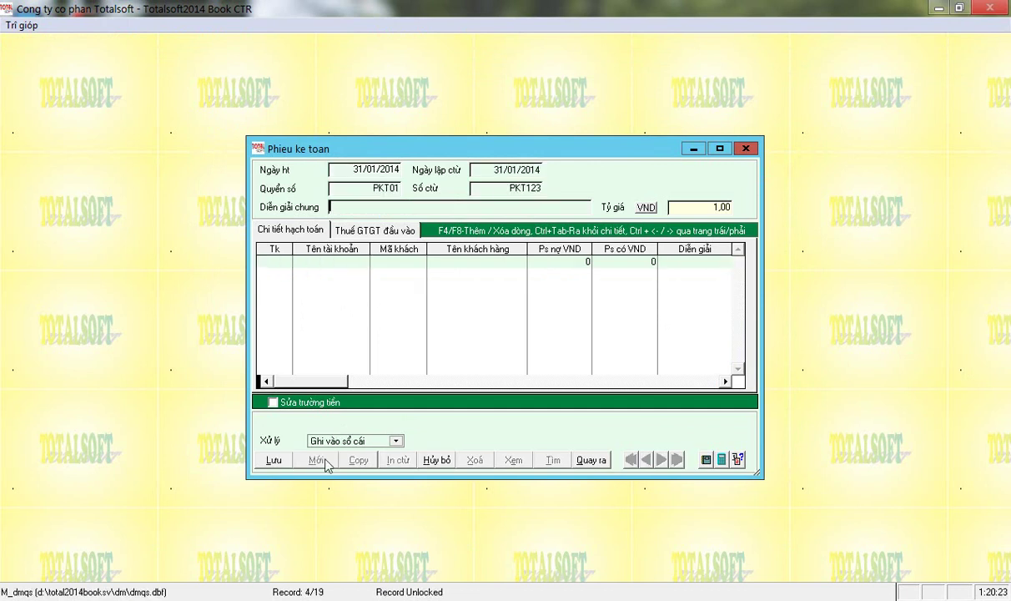
- Set the voucher's general description to "Trích phân bổ CCDC"
text(Trar t)
key(BackSpace)
key(BackSpace)
key(BackSpace)
text(ích phần t)
key(BackSpace)
key(BackSpace)
key(BackSpace)
key(BackSpace)
text(ân bổ CCDC)
key(Return)
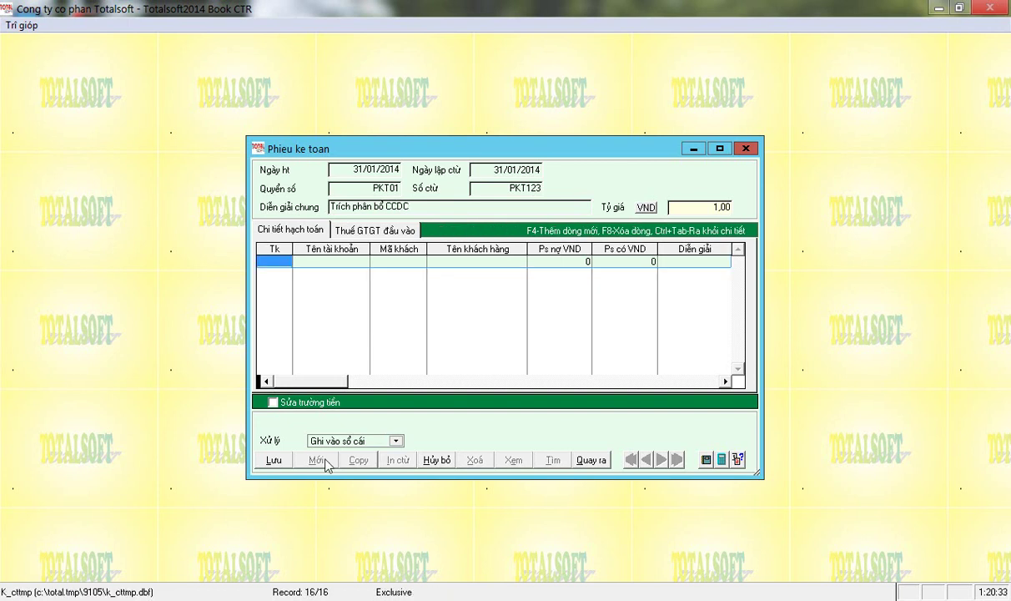
- Fill in the first voucher line with account 6422 and a debit of 369 623 VND, keeping the proposed description
text(6422)
key(Return)
key(Return)
text(369623)
key(Return)
key(Return)
key(Return)
key(Return)
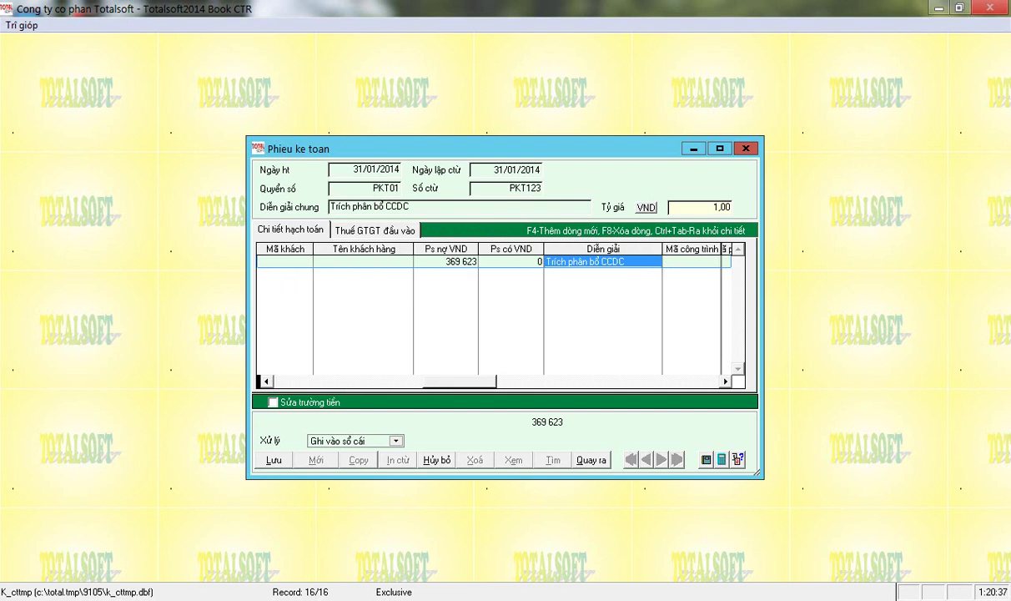
key(Return)
key(Return)
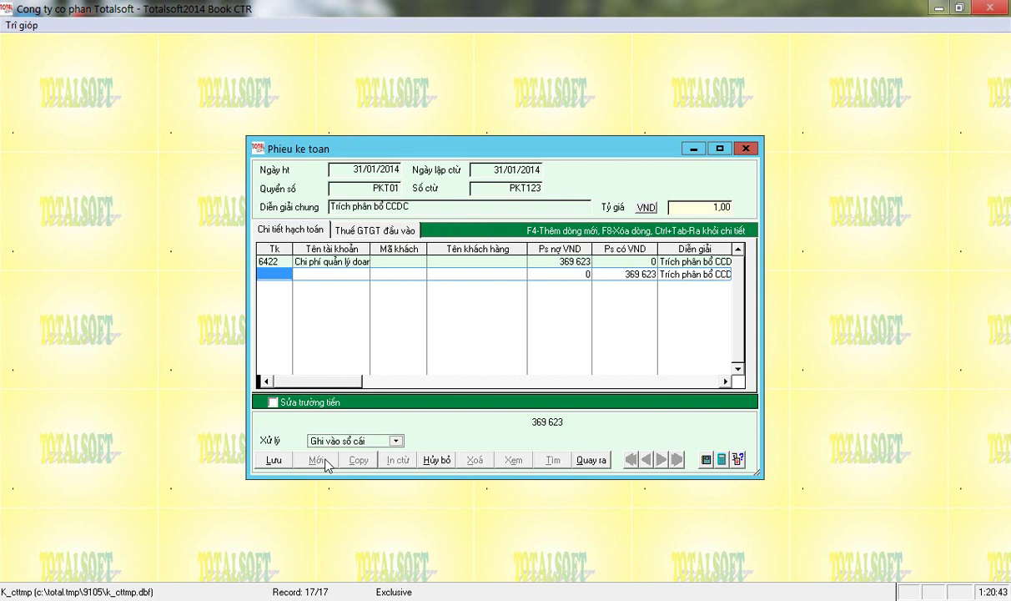
- Assign account 242 to the second voucher line, accepting the proposed credit of 369 623 VND
text(242)
key(Return)
key(Return)
key(Return)
key(Return)
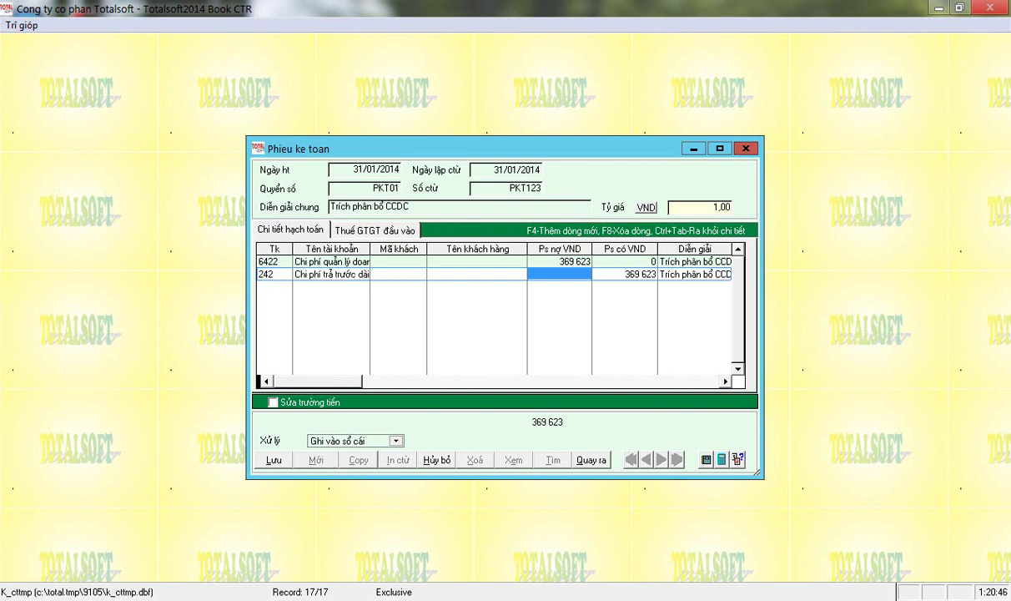
key(shift+Tab)
key(shift+Tab)
key(shift+Tab)
key(shift+Tab)
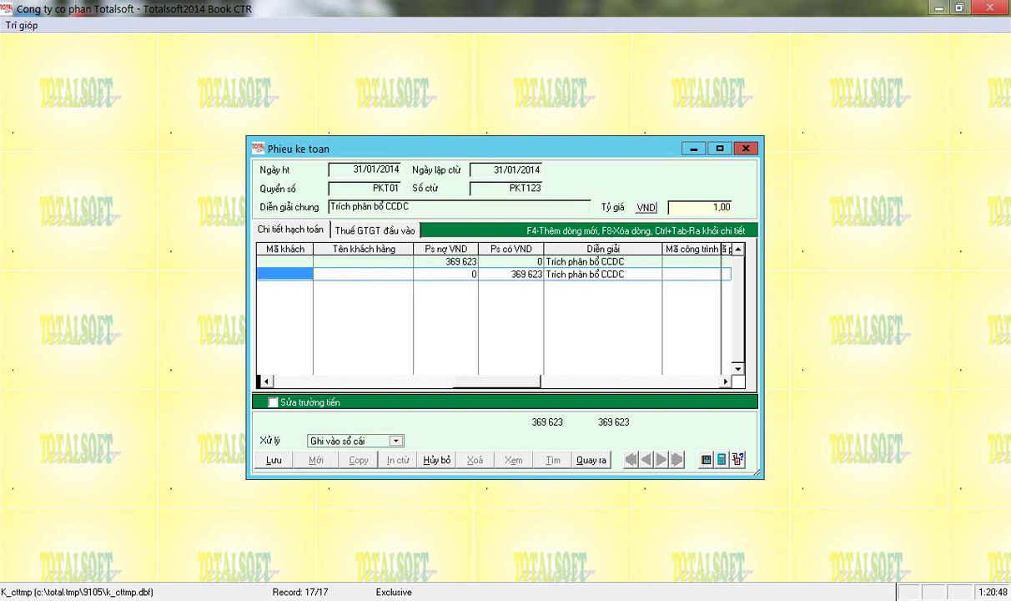
key(shift+Tab)
key(shift+Tab)
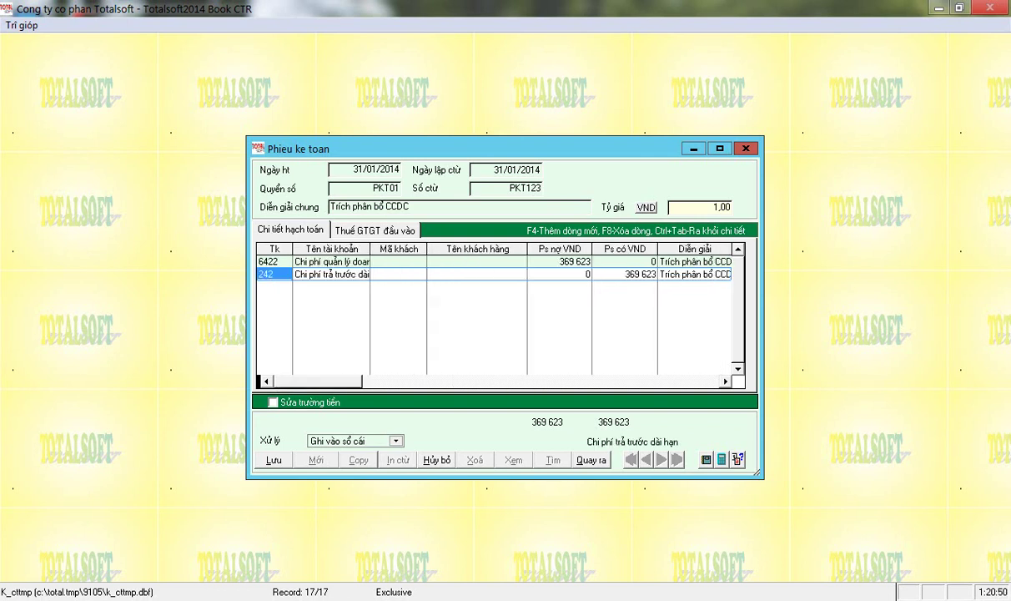
key(Tab)
key(Tab)
key(Tab)
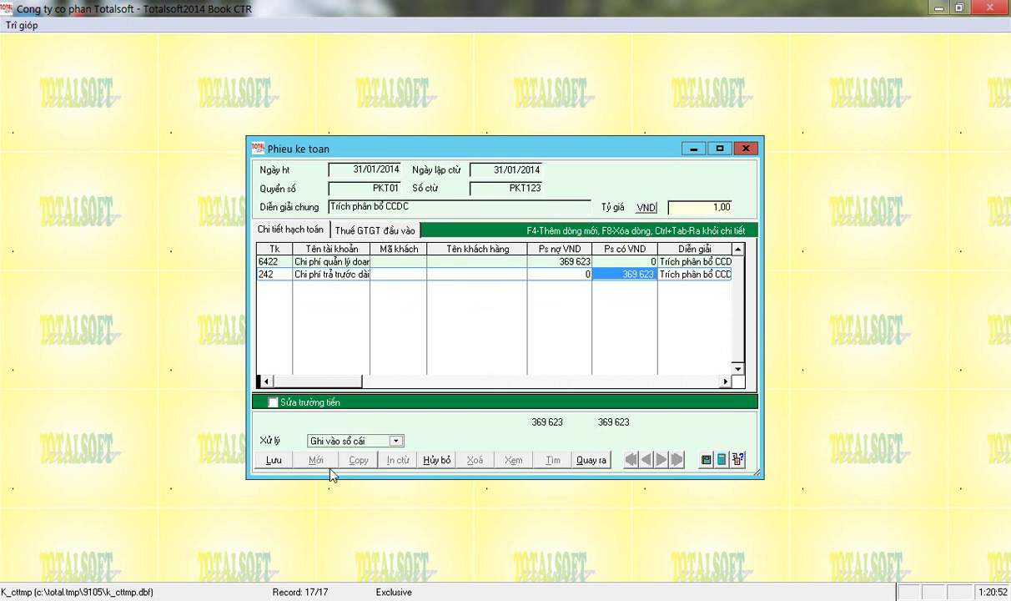
- Save the tool allocation voucher to the general ledger and exit the voucher form
click(276, 460)
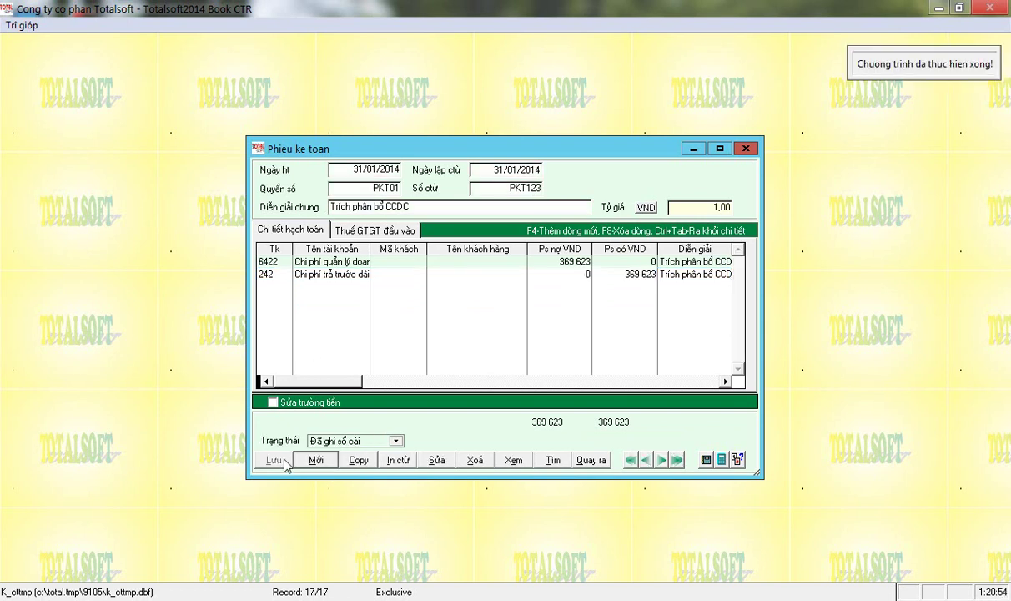
key(Escape)
key(Return)
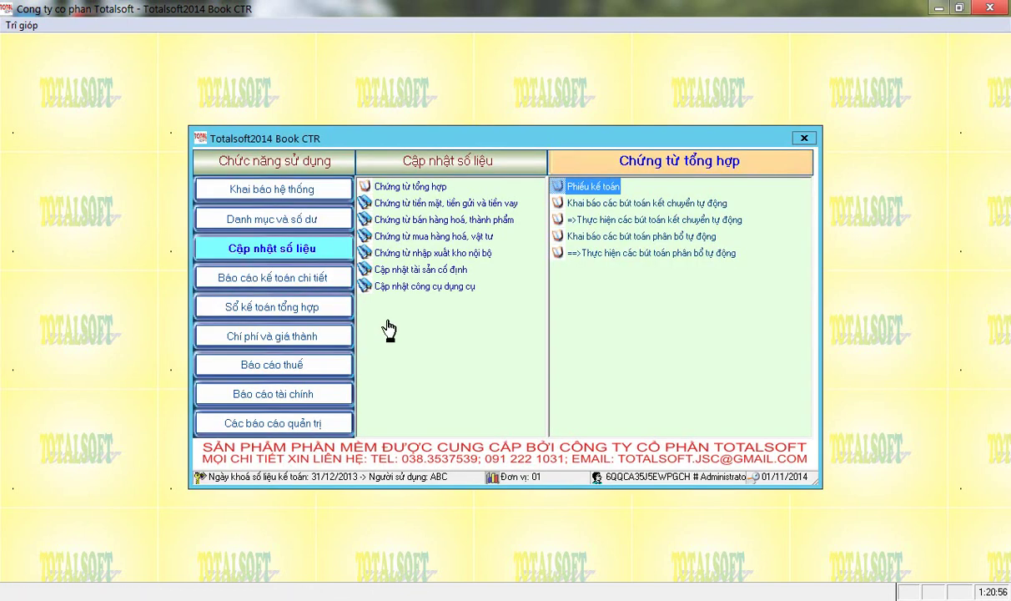
- Run the construction project costing report (QĐ48) and examine the total cost per project and overall
click(260, 327)
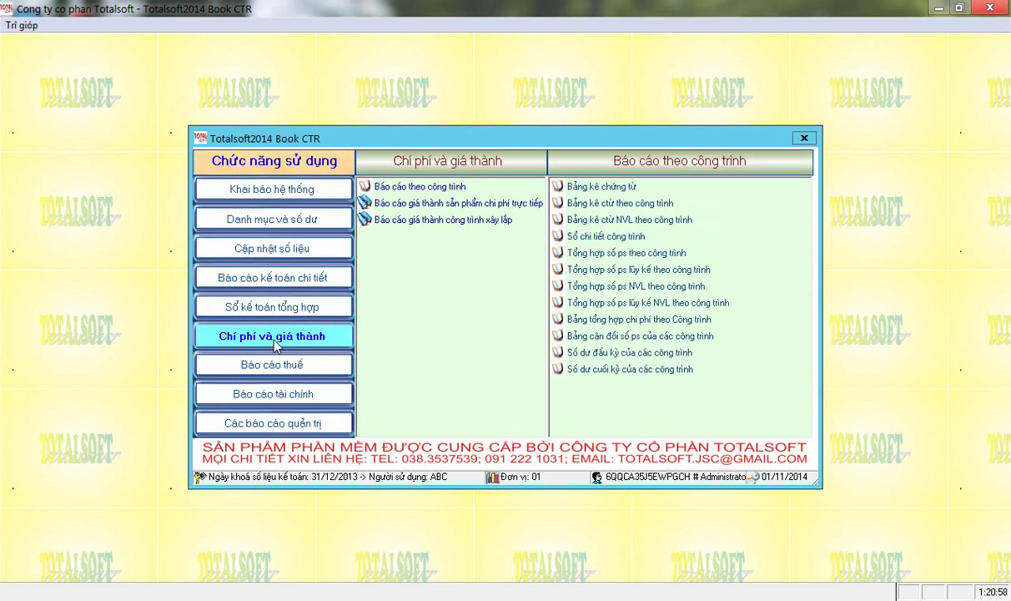
click(443, 220)
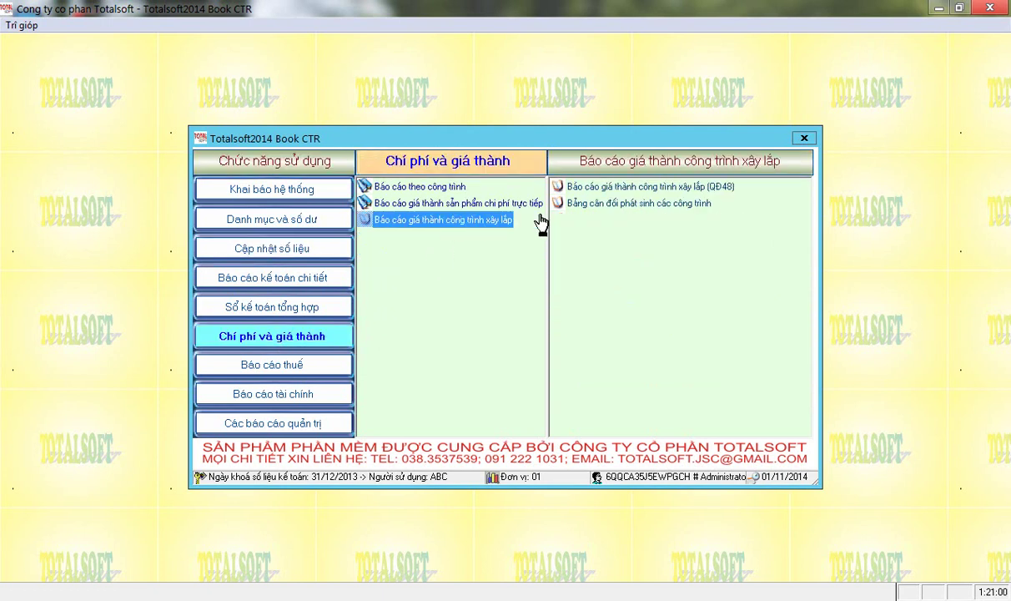
click(637, 191)
click(52, 234)
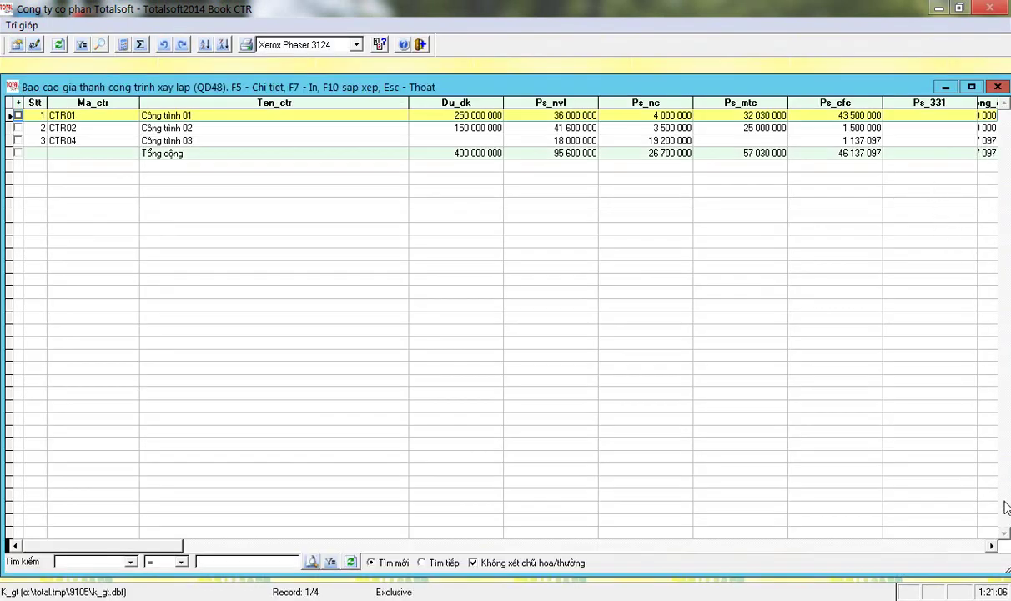
click(992, 546)
click(992, 546)
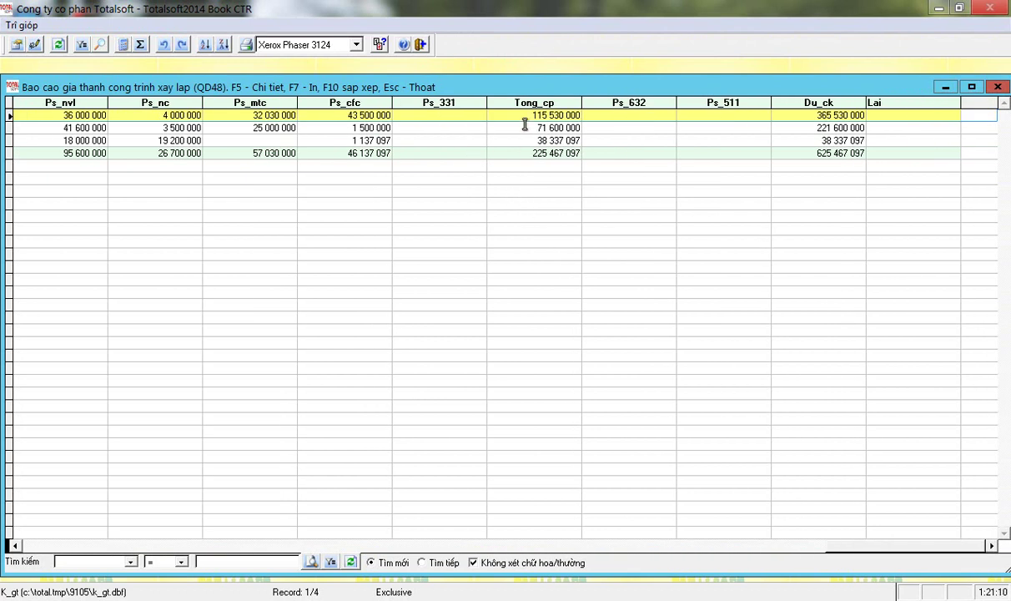
click(492, 114)
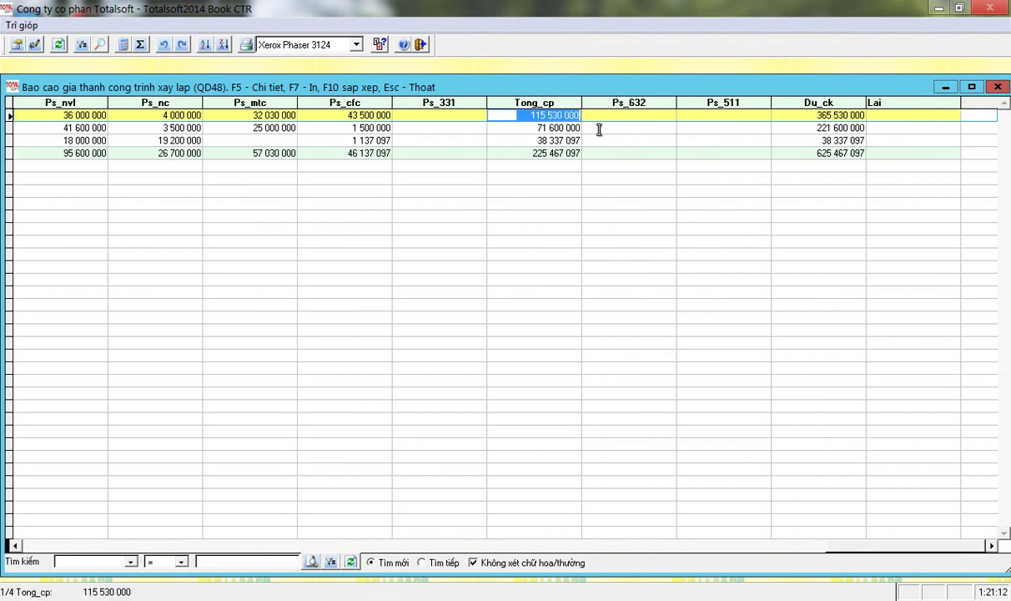
click(491, 152)
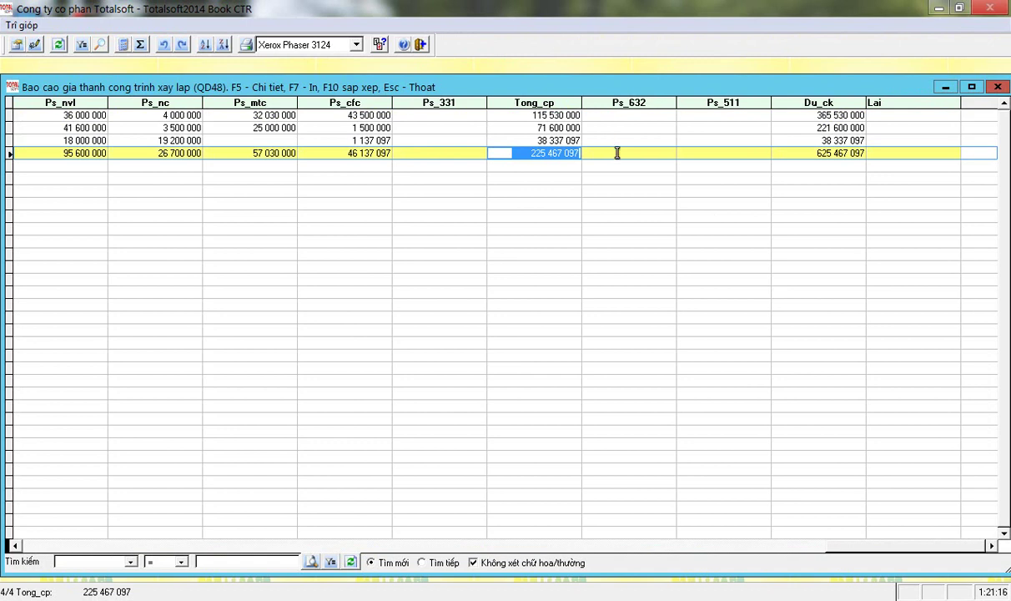
- Open the account trial balance and view the detail ledger of account 1541 to compare its debit movements with the project costs
key(Escape)
click(290, 401)
double_click(560, 185)
key(Return)
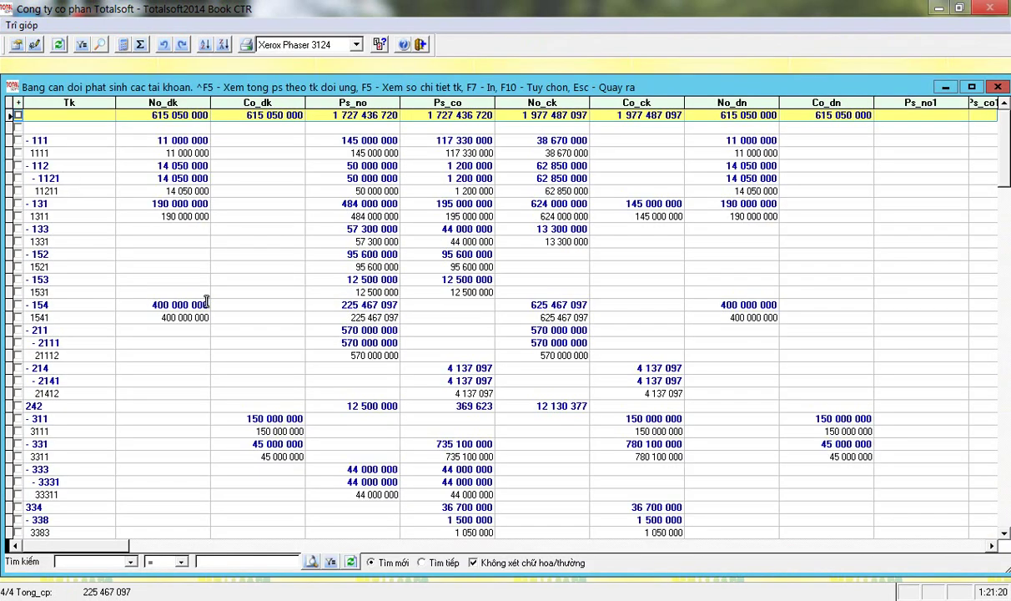
click(345, 318)
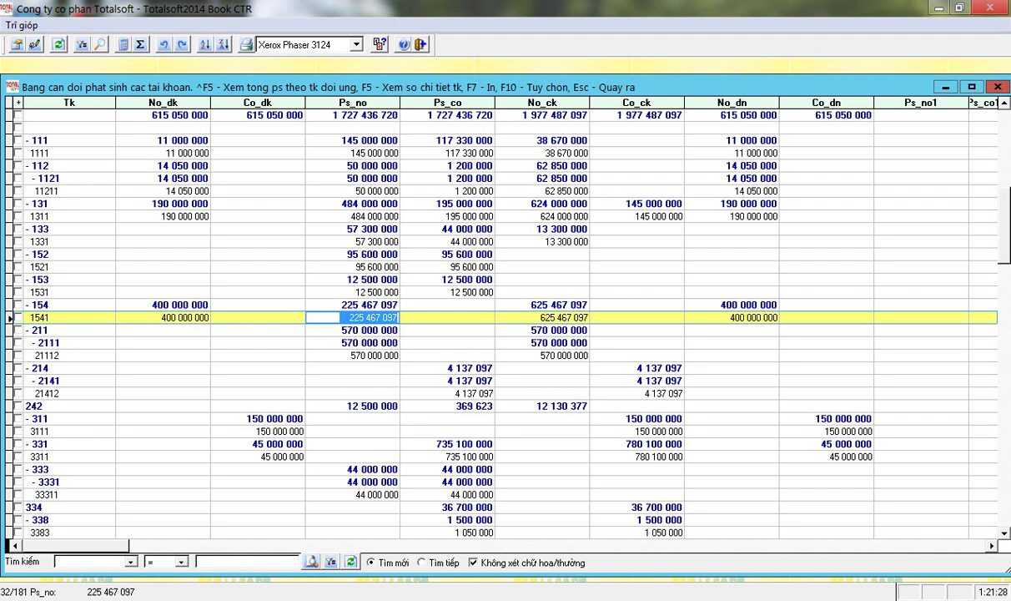
key(F5)
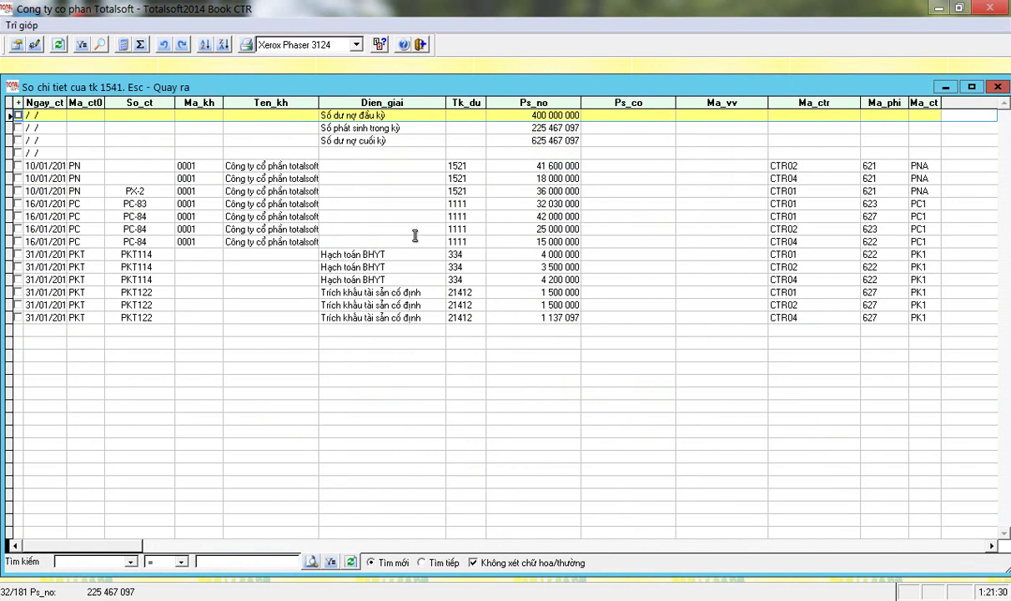
- Open cash payment voucher PC-83 from the account 1541 detail ledger for editing and clear the project code on its line
click(417, 203)
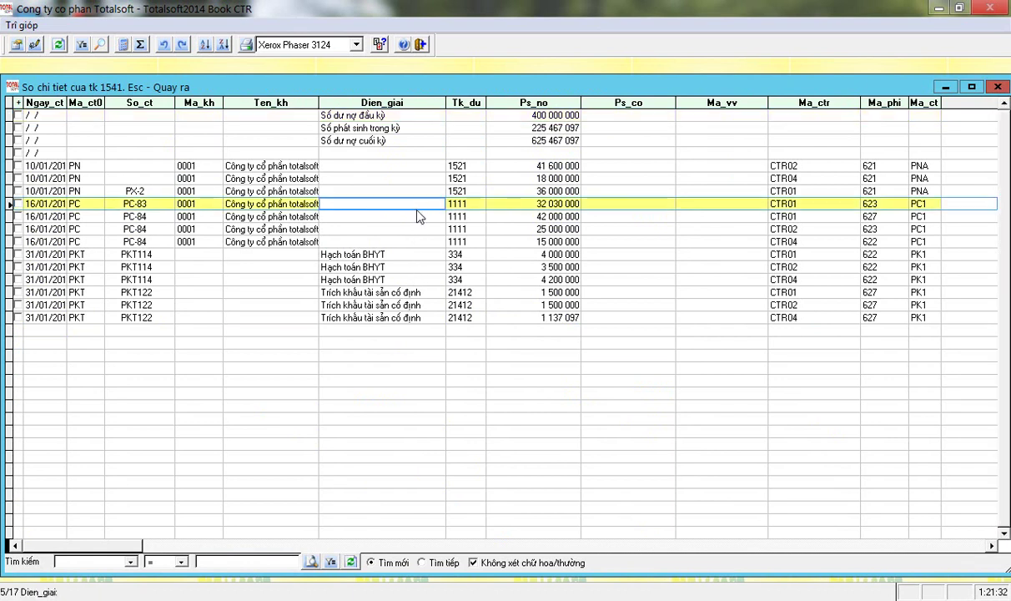
double_click(417, 209)
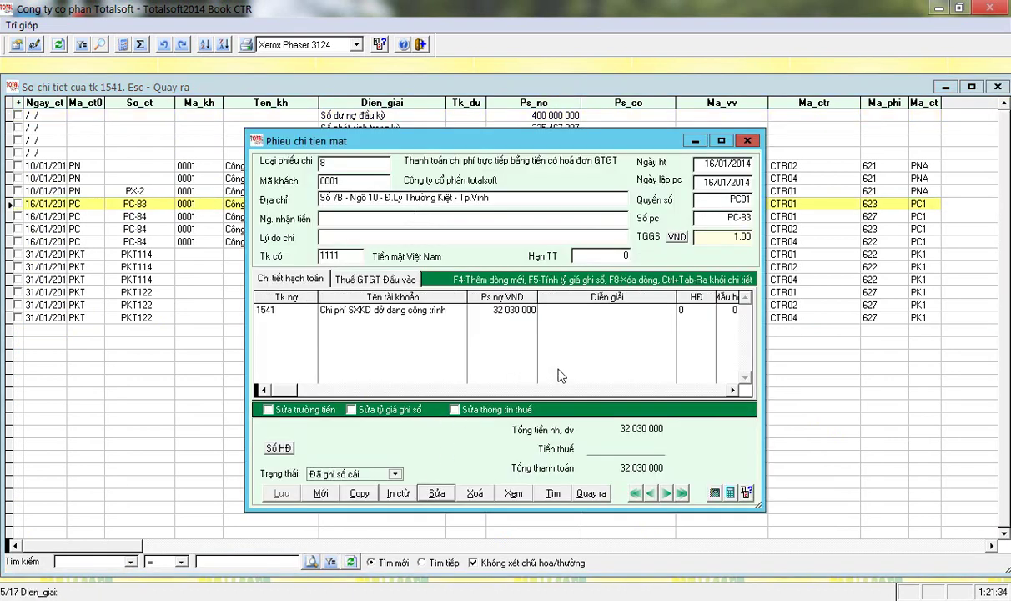
click(436, 493)
click(665, 372)
key(Return)
key(Return)
key(Return)
key(Return)
key(Return)
key(Return)
key(Return)
key(Return)
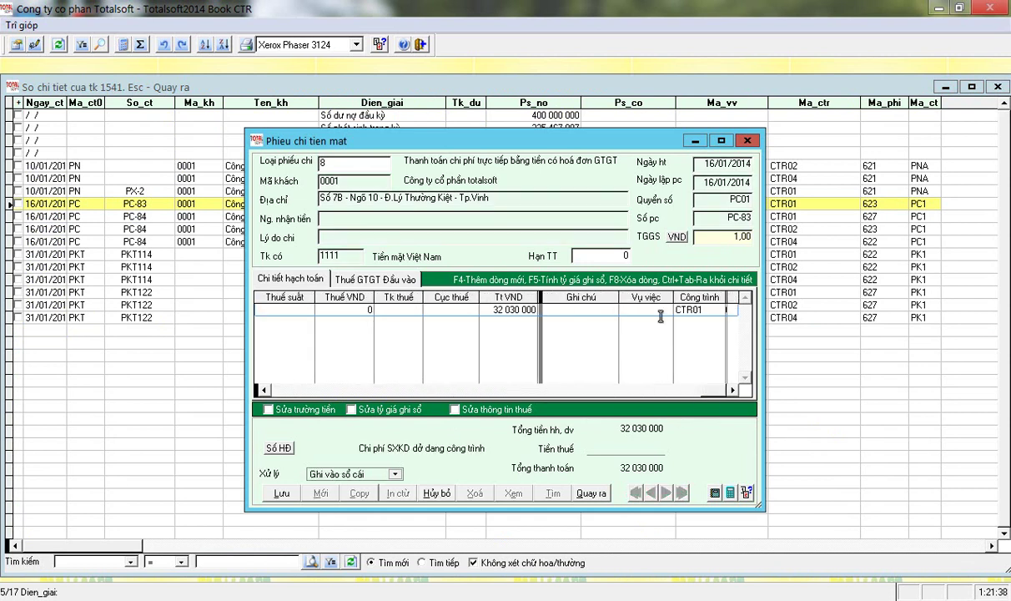
key(Return)
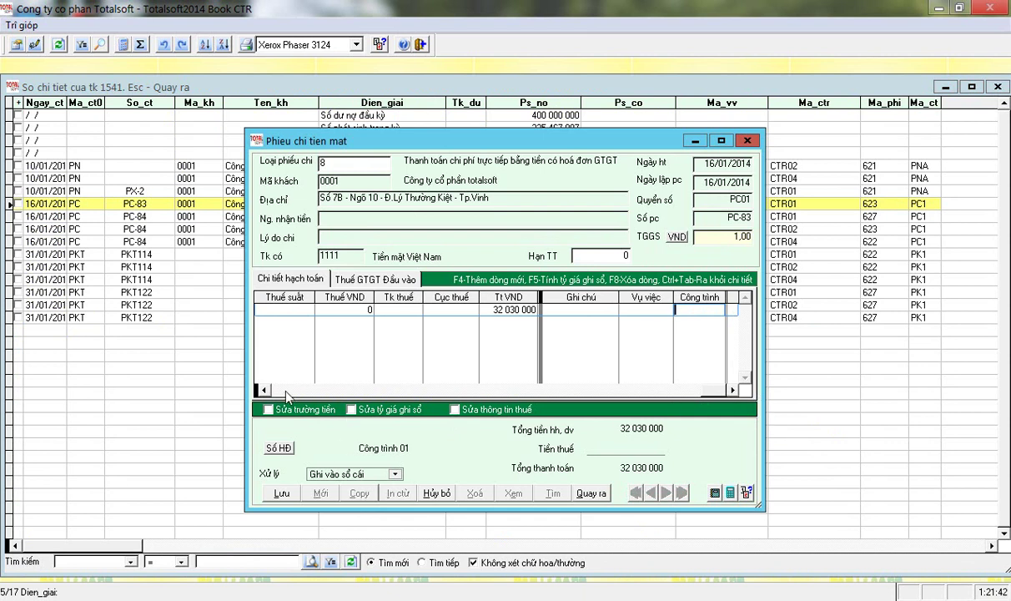
- Save the edited cash payment voucher to the general ledger and exit the voucher form
key(ctrl+Tab)
click(282, 493)
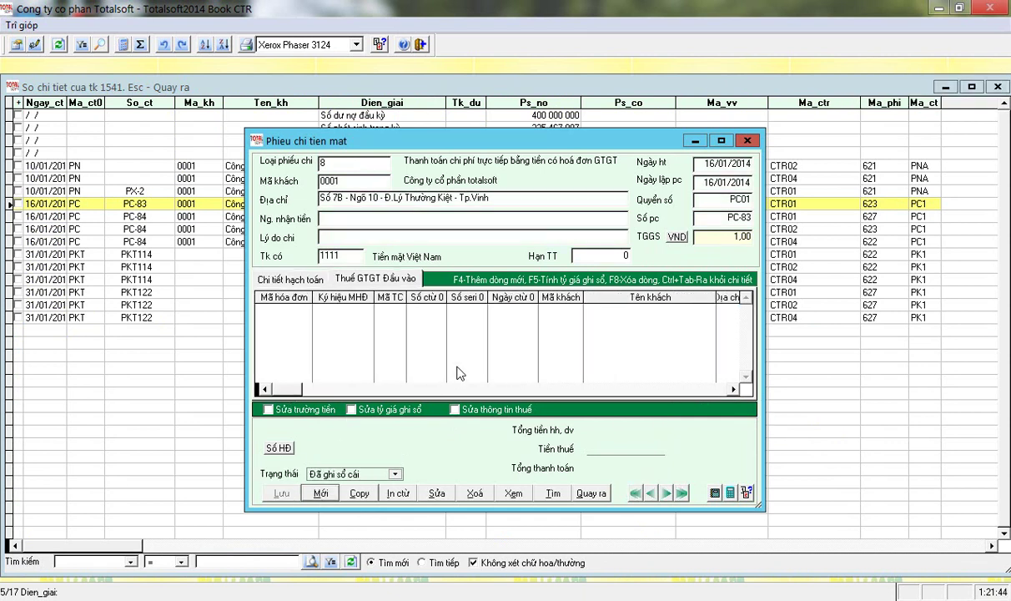
key(Escape)
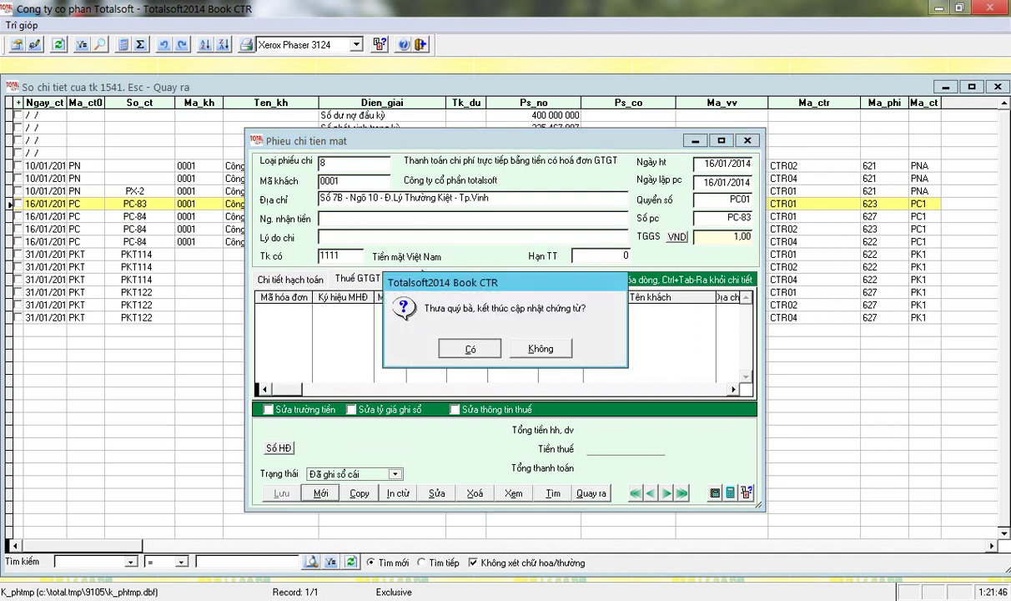
key(Return)
- Rerun the account trial balance for 01/01/2014 to 31/01/2014 and check the debit movements of account 154
key(Escape)
key(Escape)
key(Return)
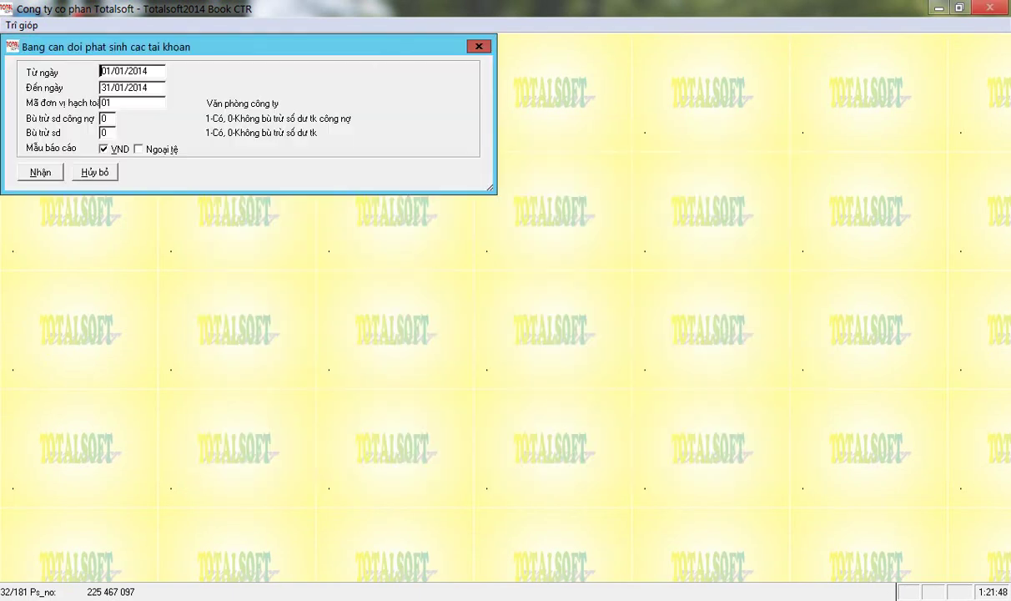
key(Return)
key(Return)
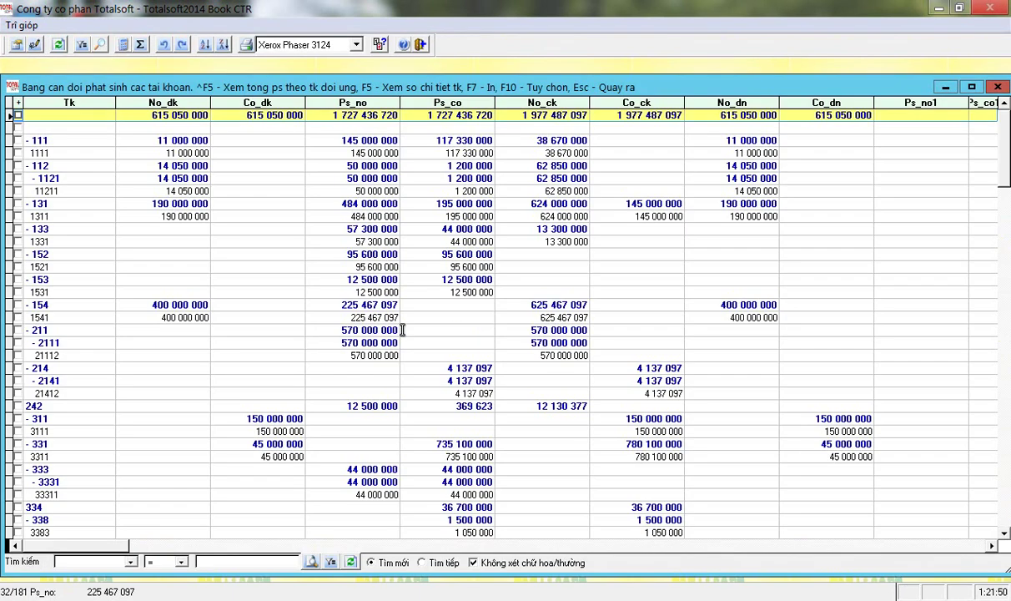
click(388, 305)
key(Escape)
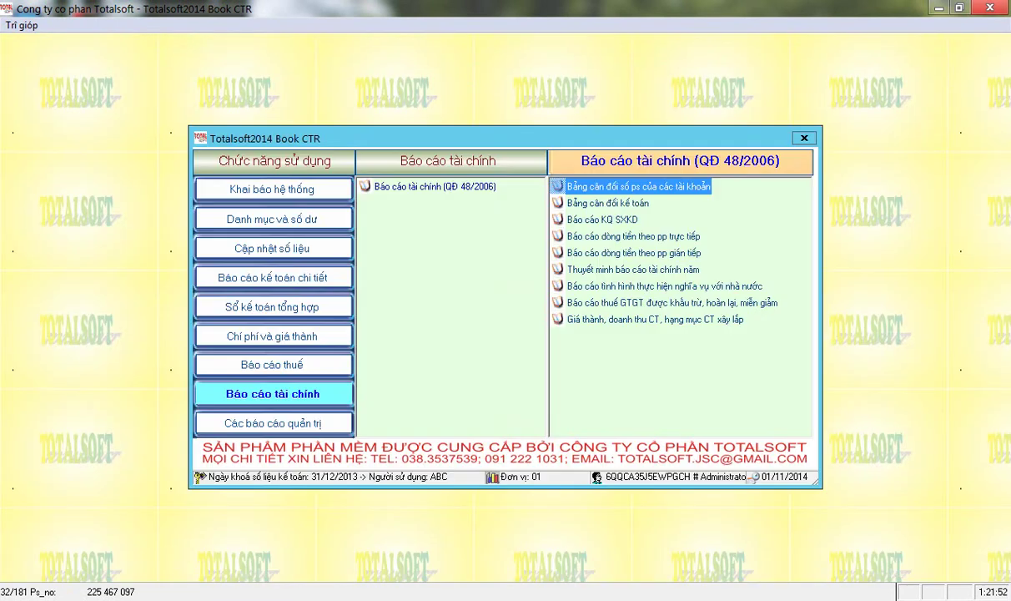
- Run the construction project costing report (QĐ48) for account 154, January 2014, and examine the overall total cost
click(292, 335)
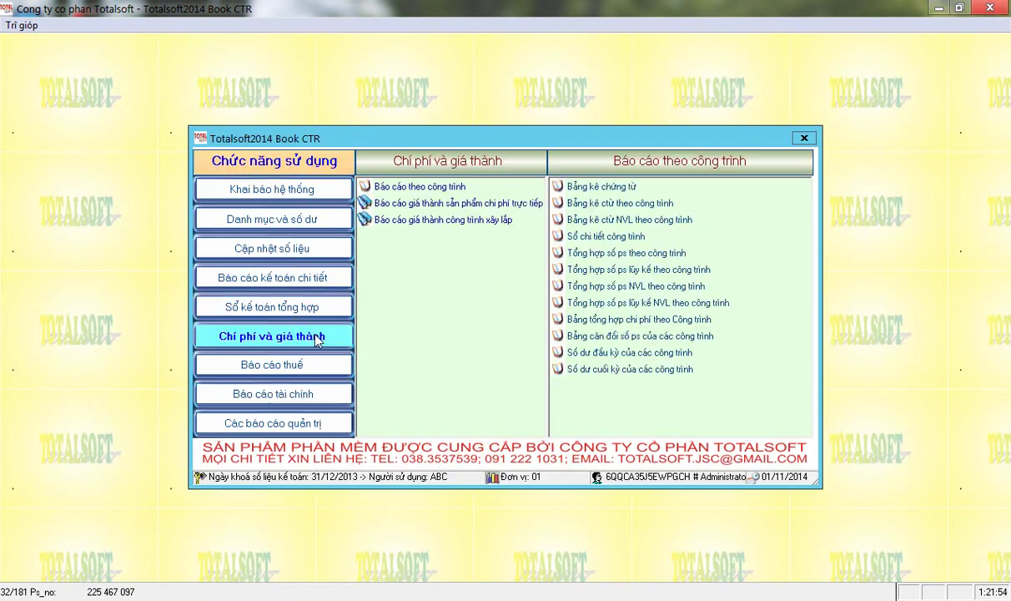
click(426, 220)
click(621, 188)
click(46, 227)
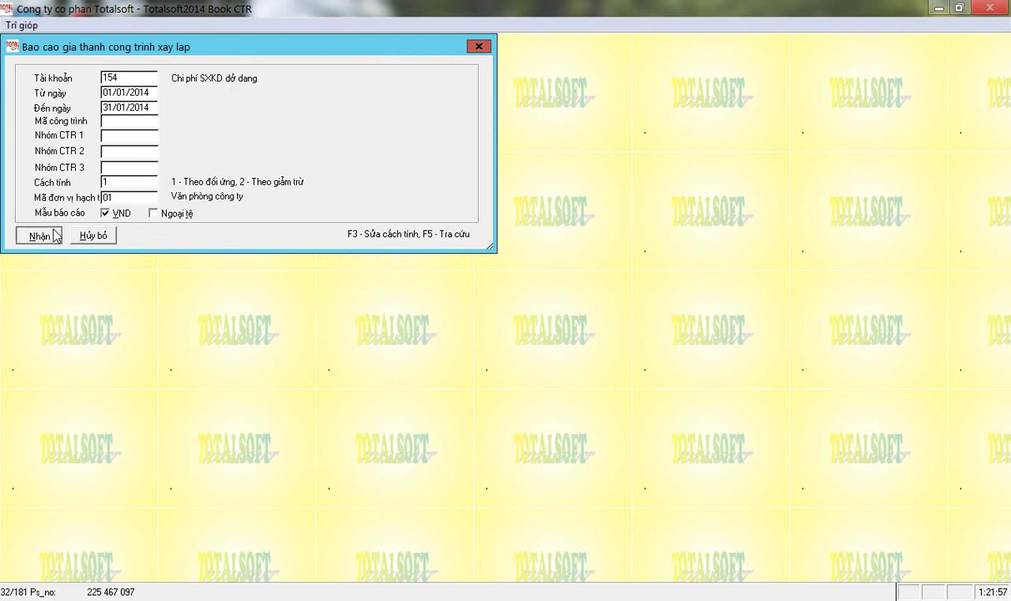
click(959, 547)
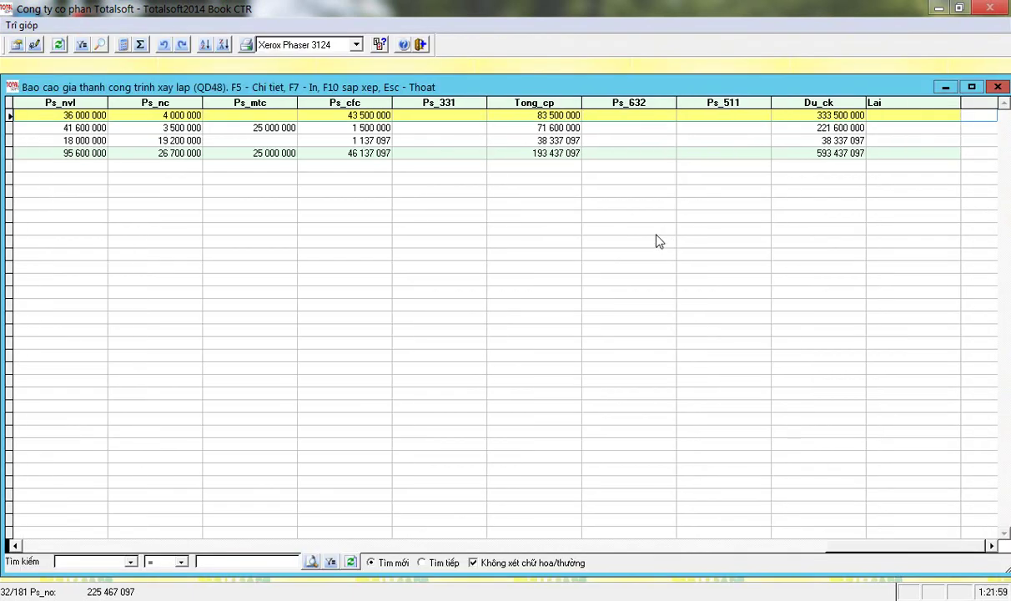
click(526, 154)
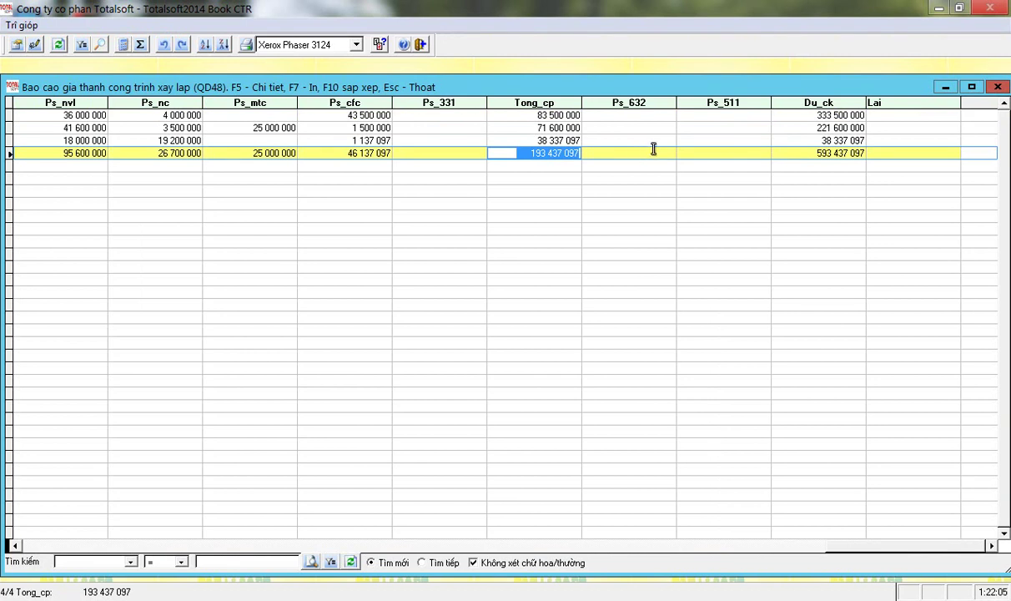
click(998, 89)
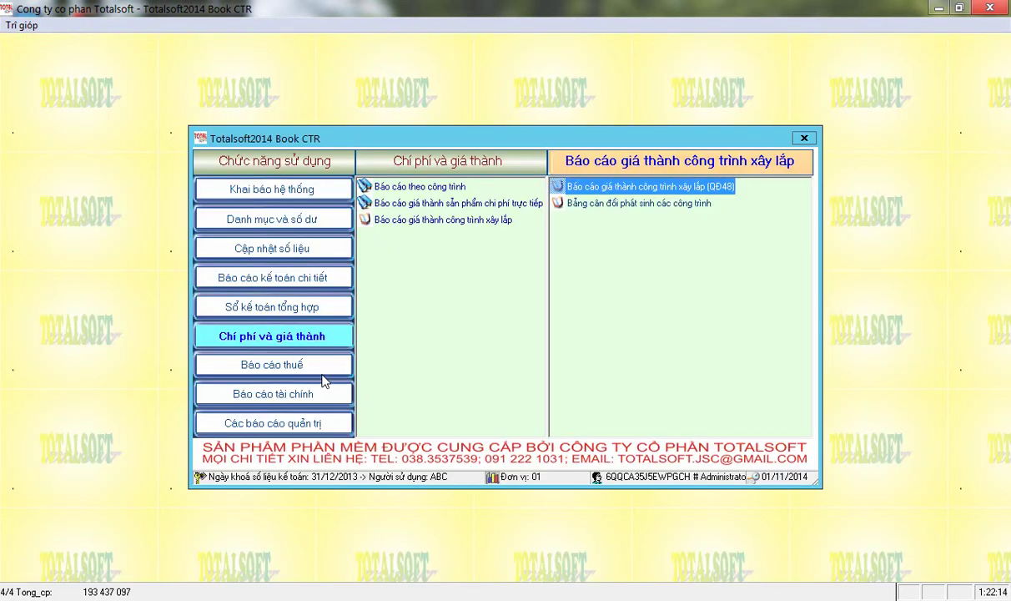
- Run the account trial balance again and open the detail ledger of account 1541 to find the entry causing the cost difference
click(329, 393)
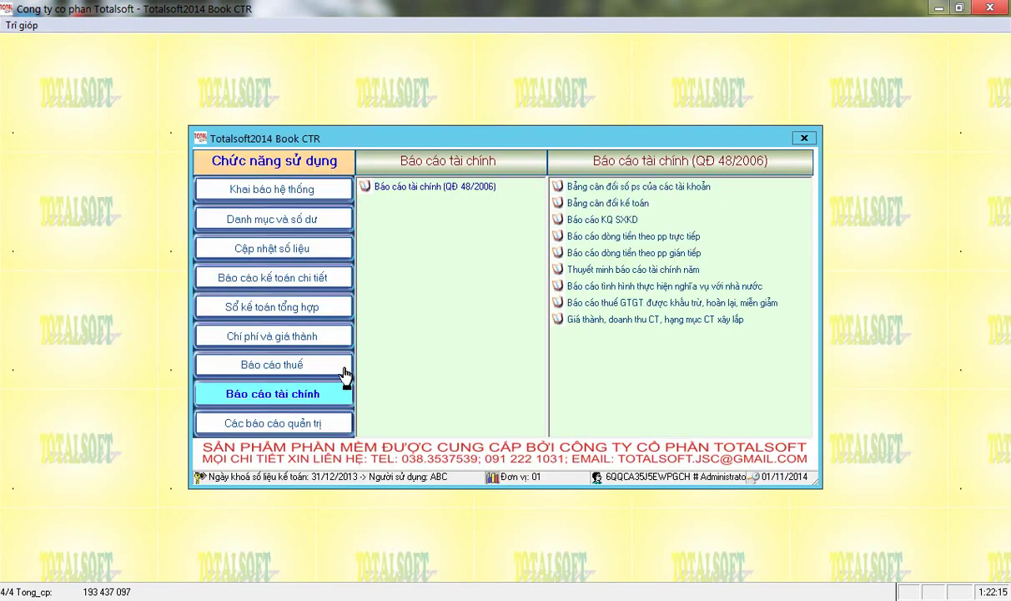
double_click(598, 182)
click(42, 176)
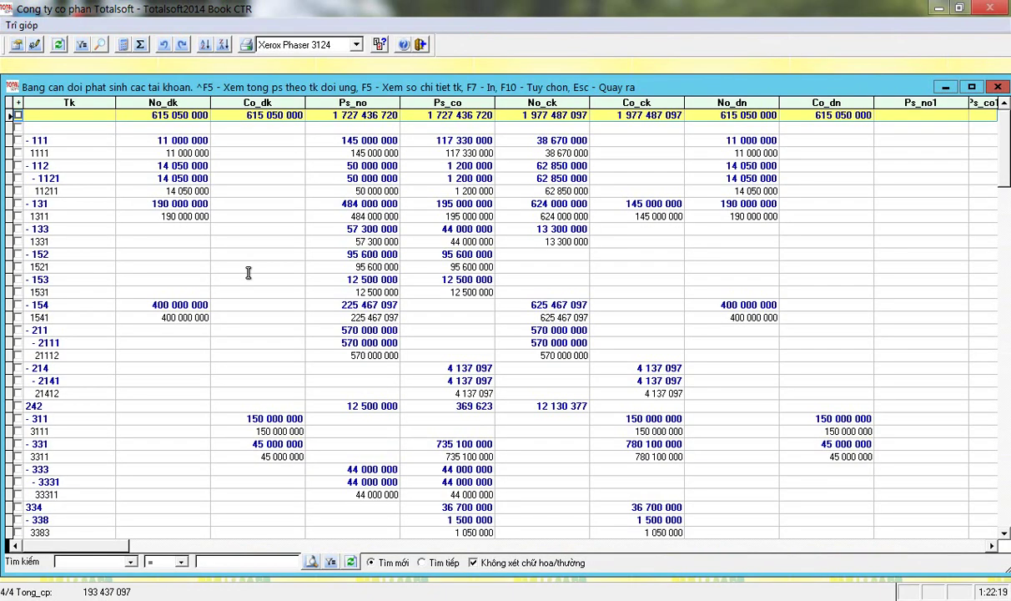
click(334, 317)
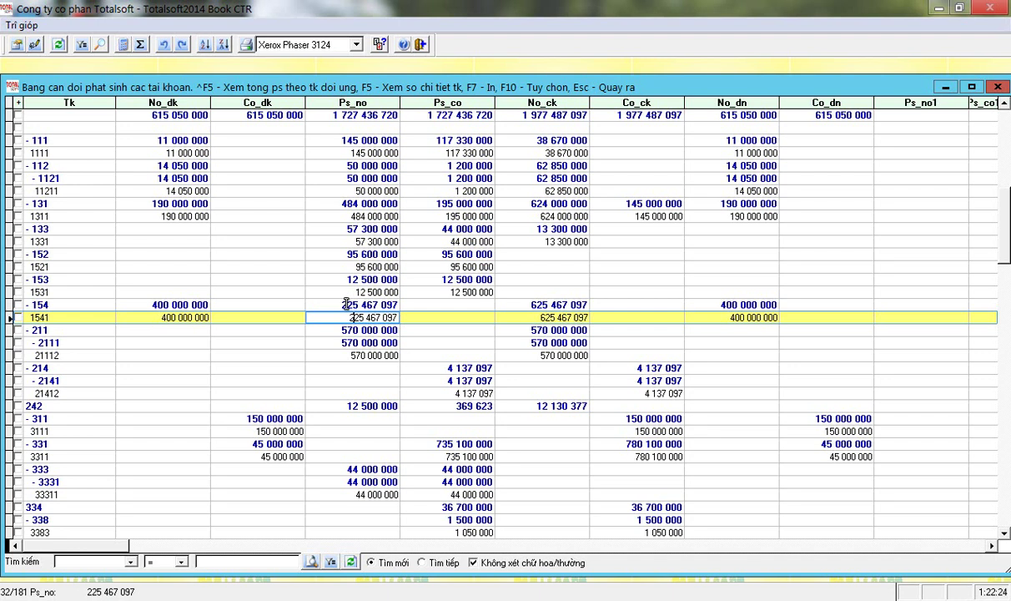
click(329, 315)
key(Up)
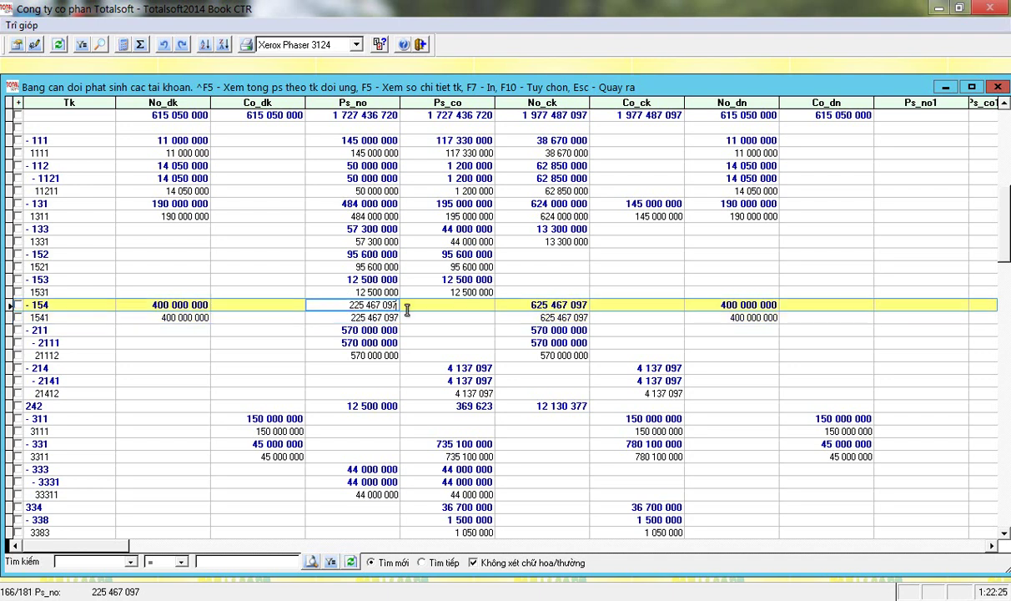
key(Down)
key(F5)
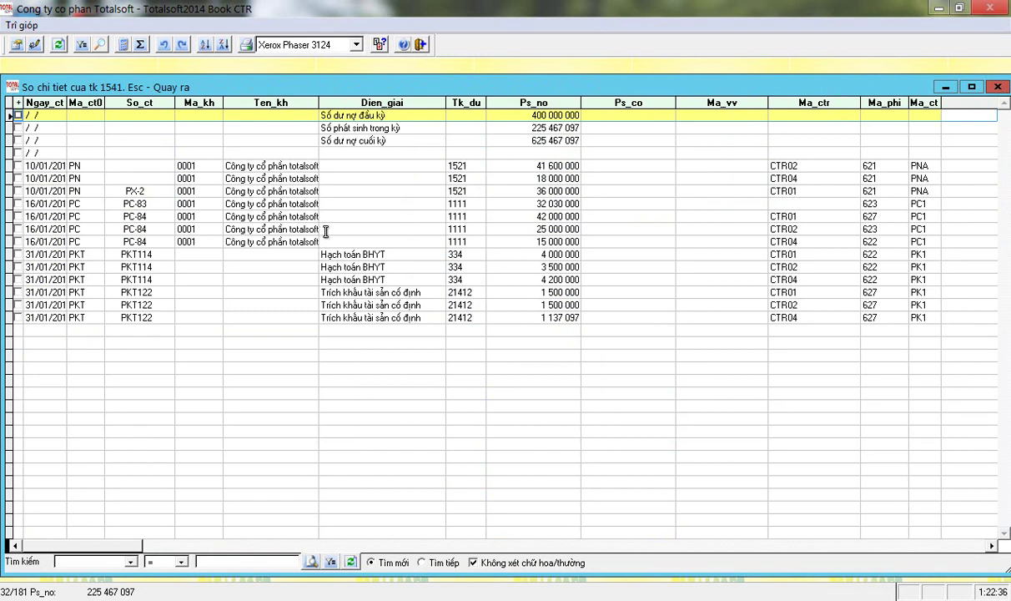
- Reopen voucher PC-83 from its ledger entry without a project code, set the project to CTR01, and save it to the general ledger
click(574, 204)
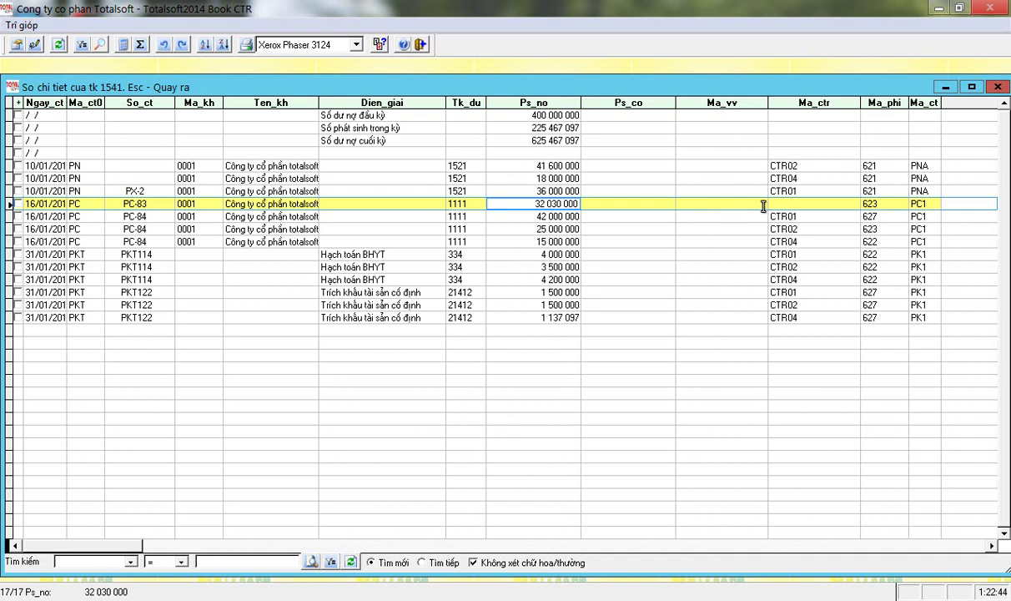
click(793, 204)
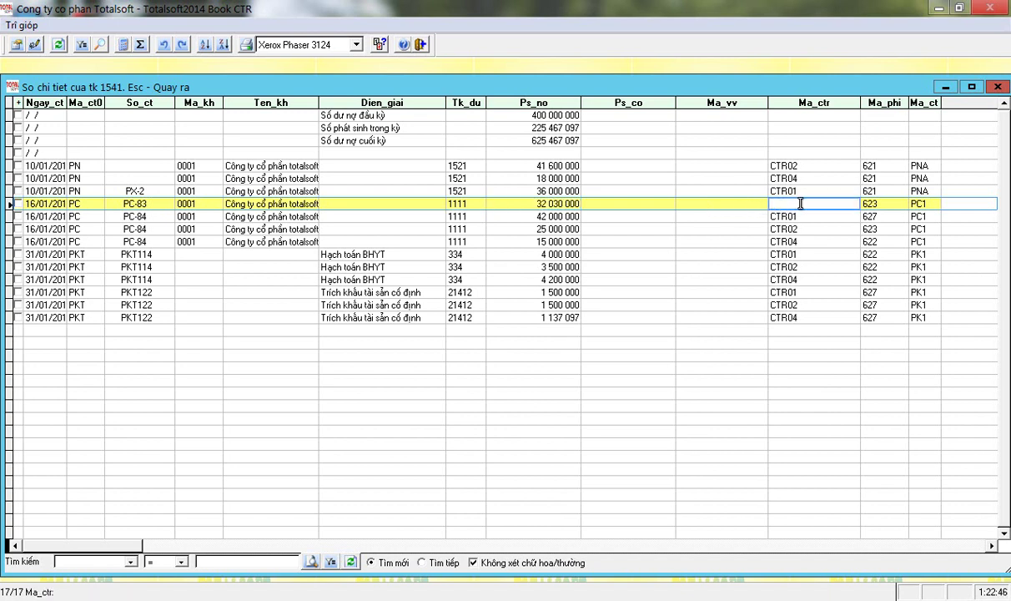
double_click(525, 204)
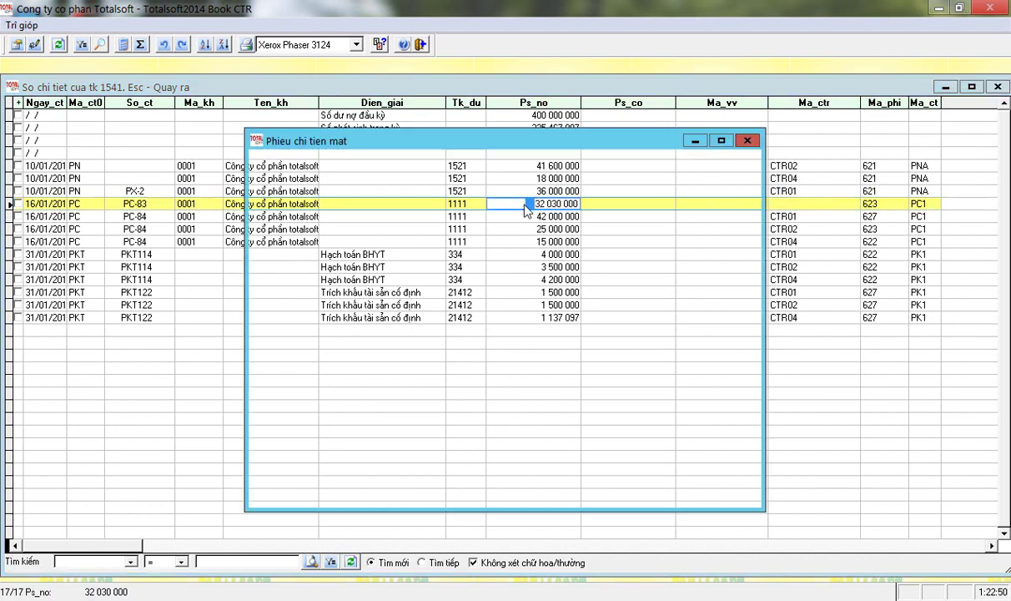
click(445, 494)
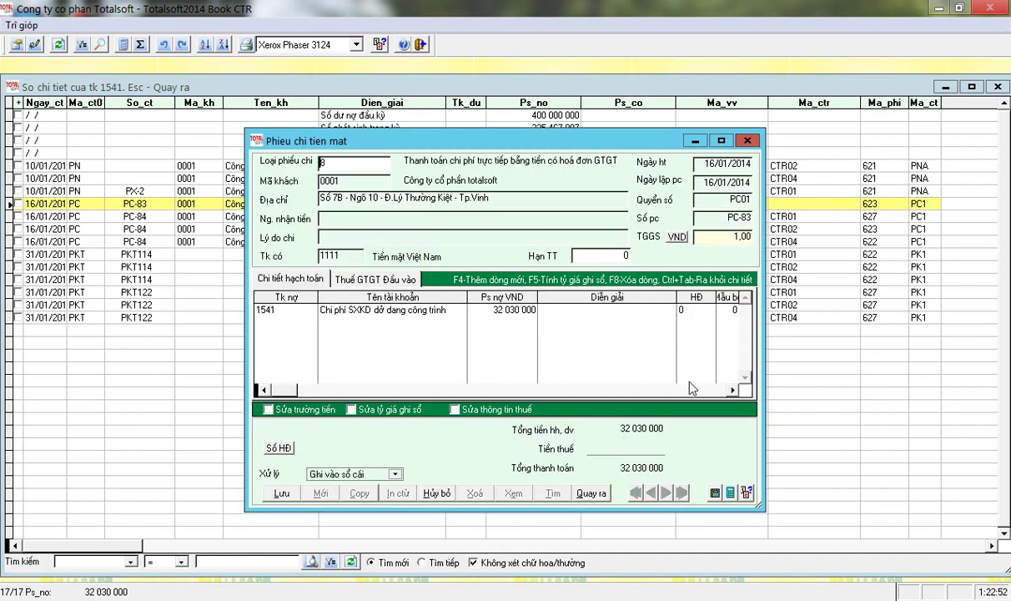
click(676, 309)
text(CTR01)
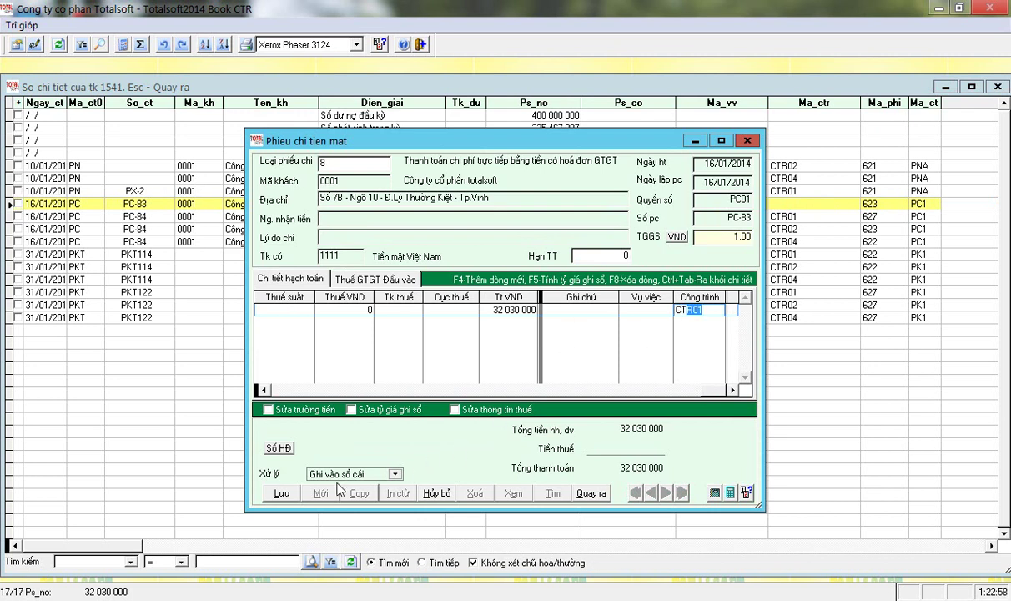
click(281, 493)
key(Escape)
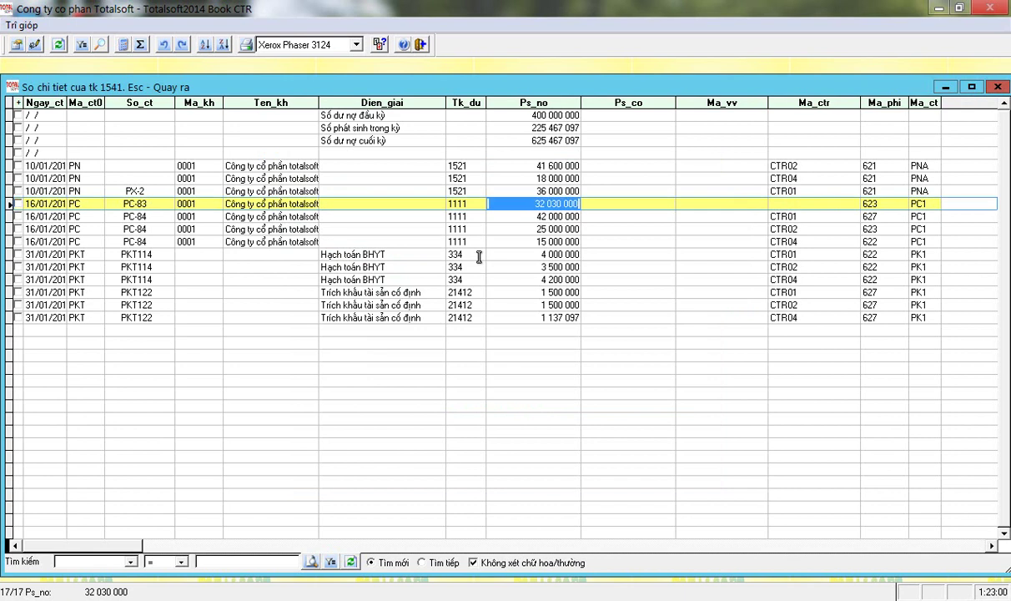
- Leave the ledger and trial balance, and rerun the QĐ48 construction costing report for January 2014 to check the overall total cost
key(Escape)
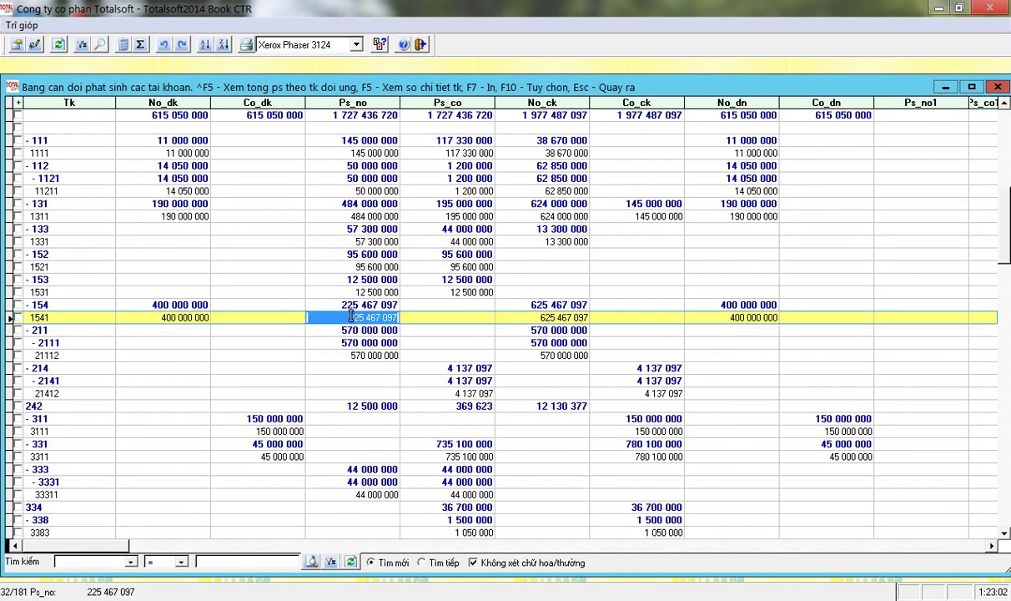
key(Escape)
click(271, 337)
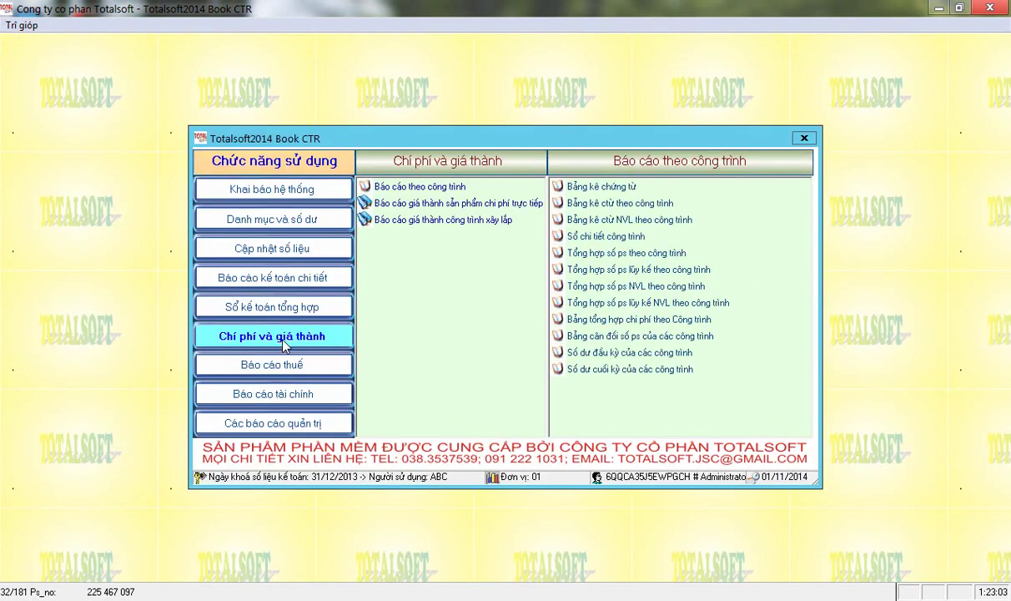
click(434, 219)
click(636, 186)
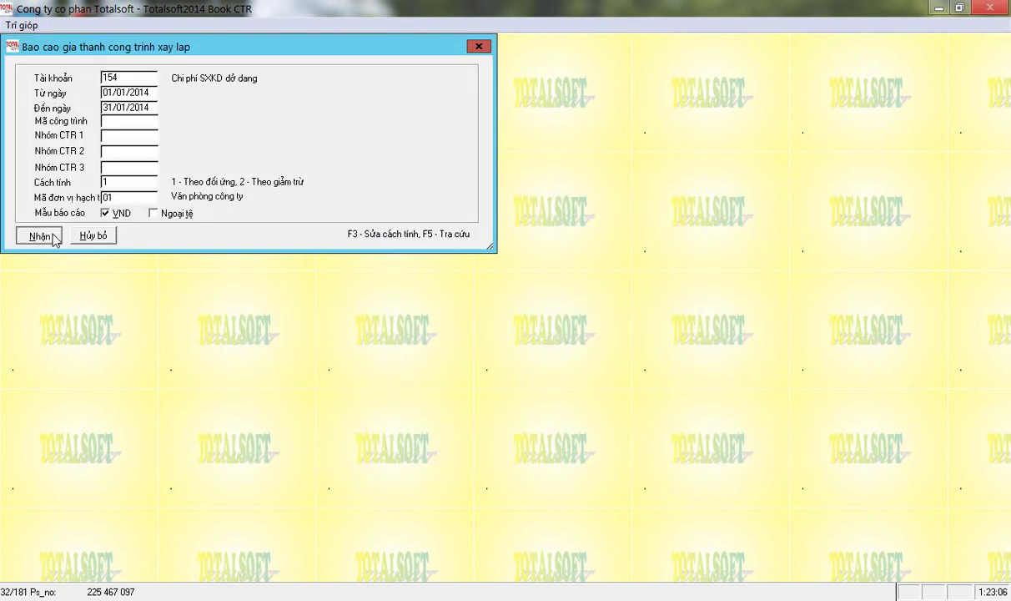
click(40, 234)
click(833, 545)
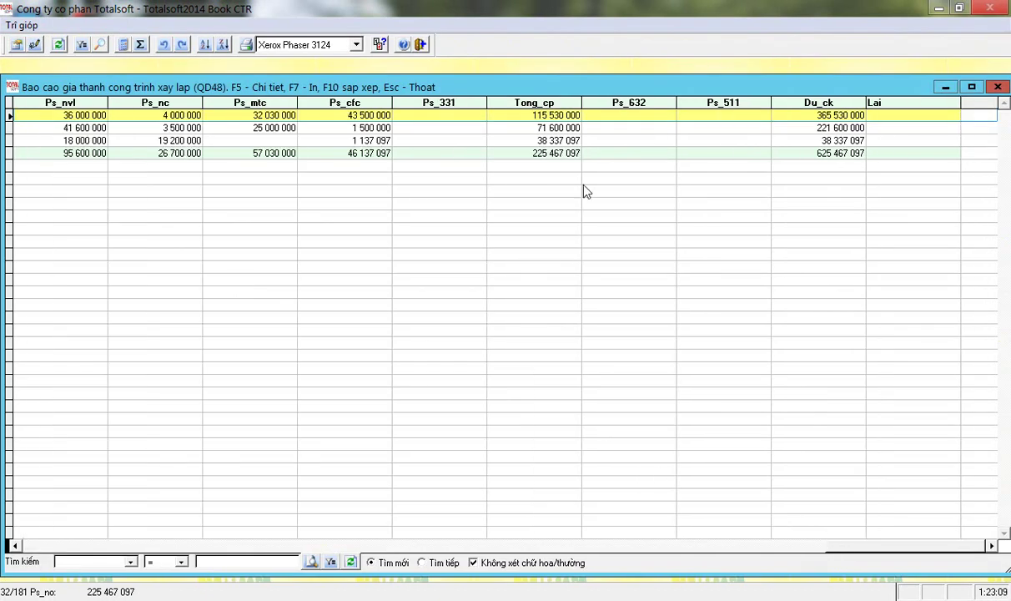
click(539, 153)
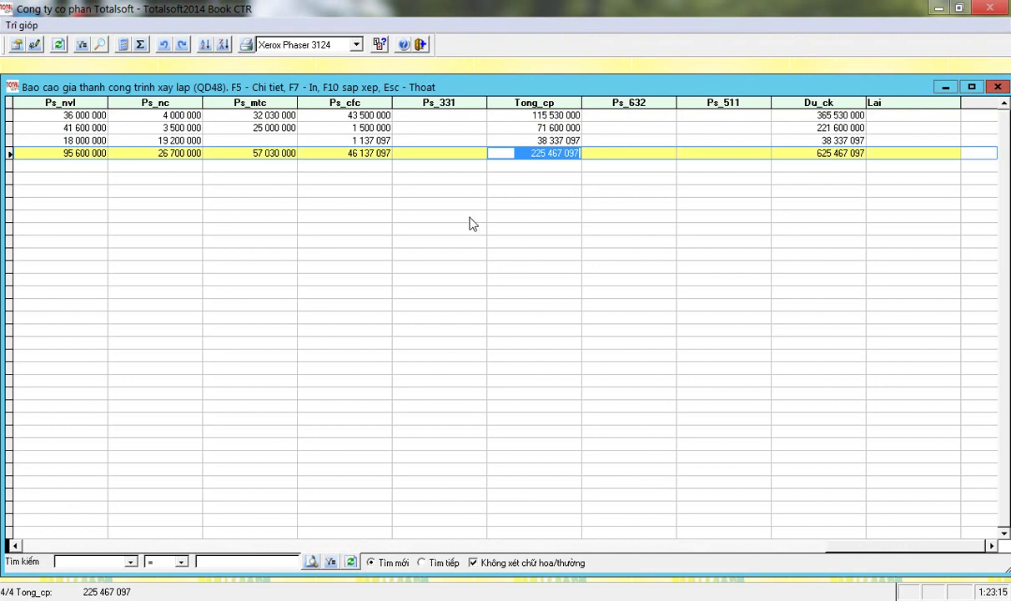
- Examine the report's cost breakdown per project and the revenue column (Ps_511) for project CTR01, and close the report
click(38, 545)
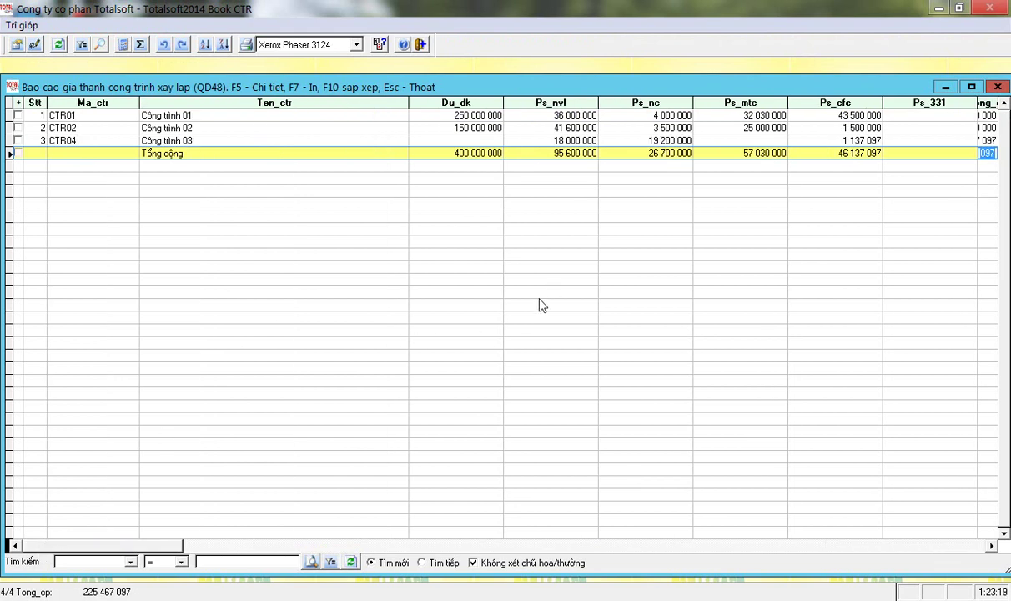
click(868, 549)
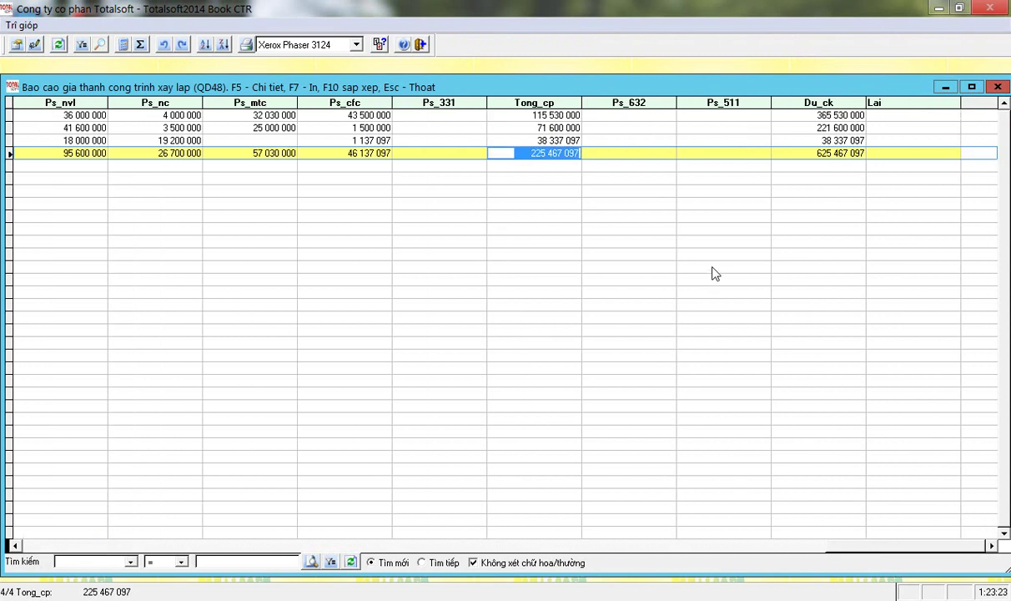
click(699, 116)
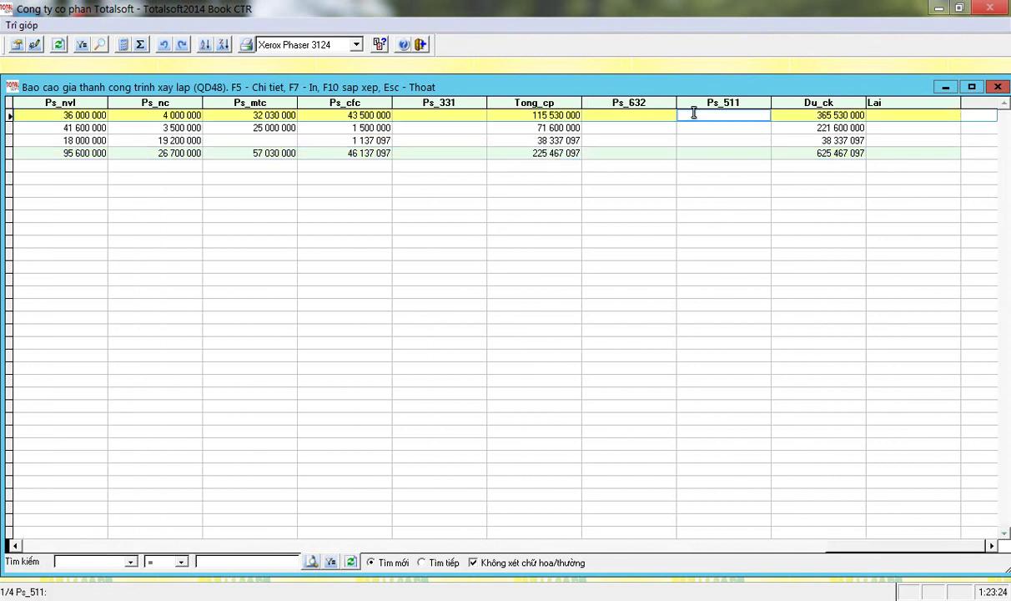
drag(683, 113, 788, 113)
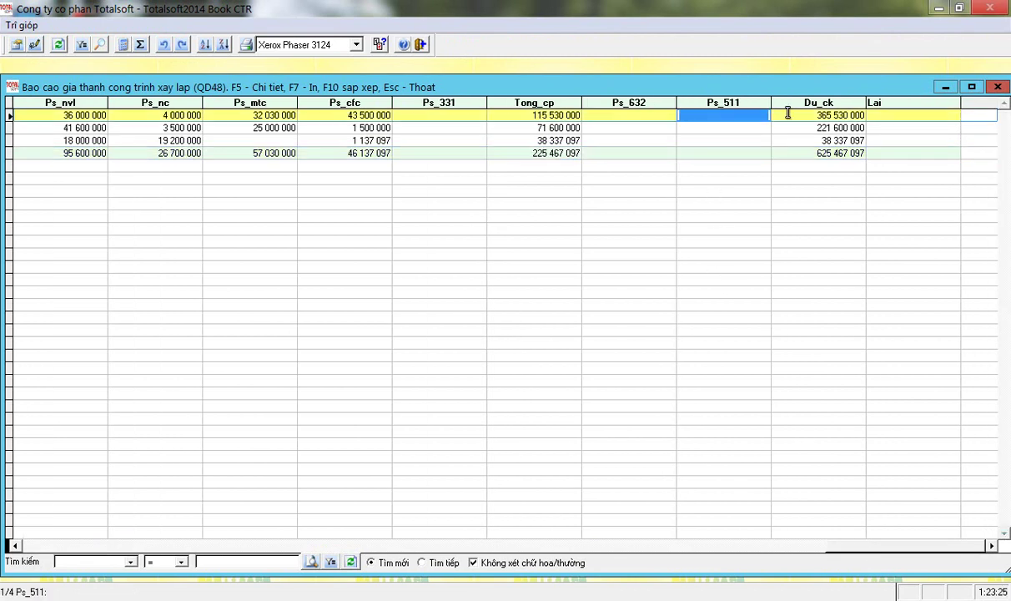
key(Escape)
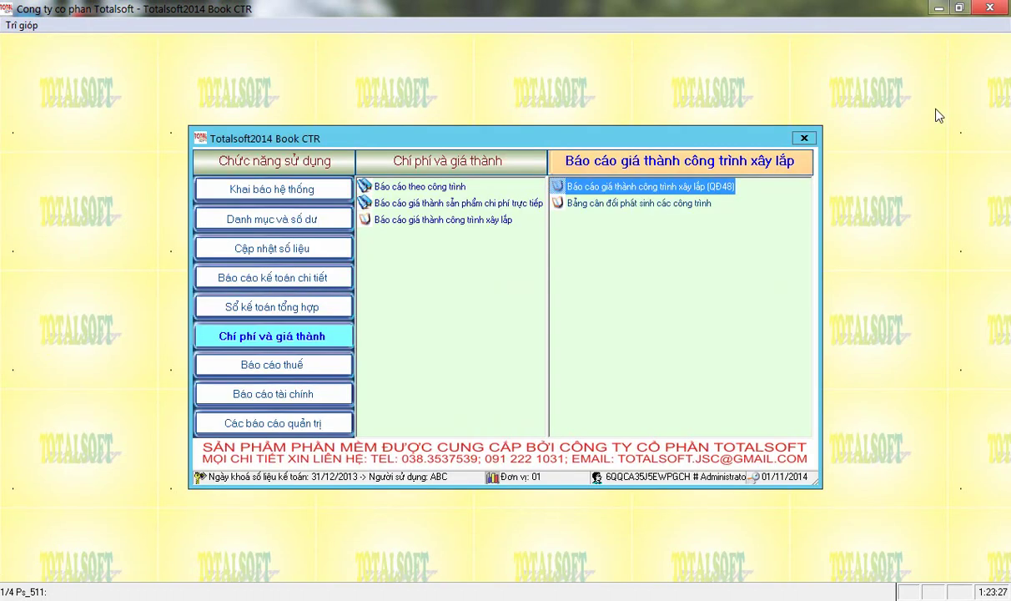
- Open the declaration list of automatic closing entries (Khai báo các bút toán kết chuyển tự động) for year 2014
click(290, 258)
click(386, 185)
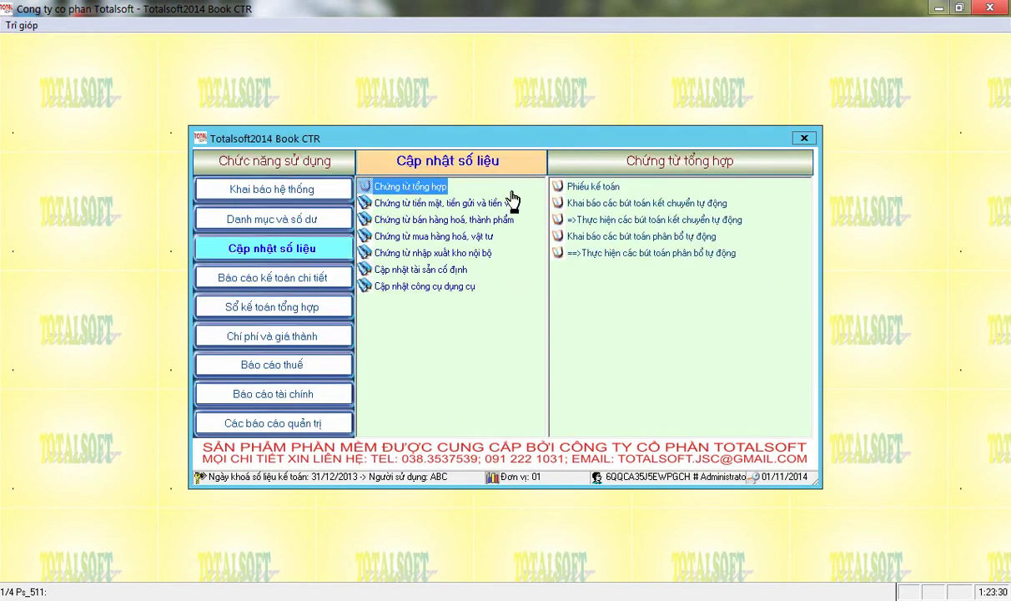
click(612, 205)
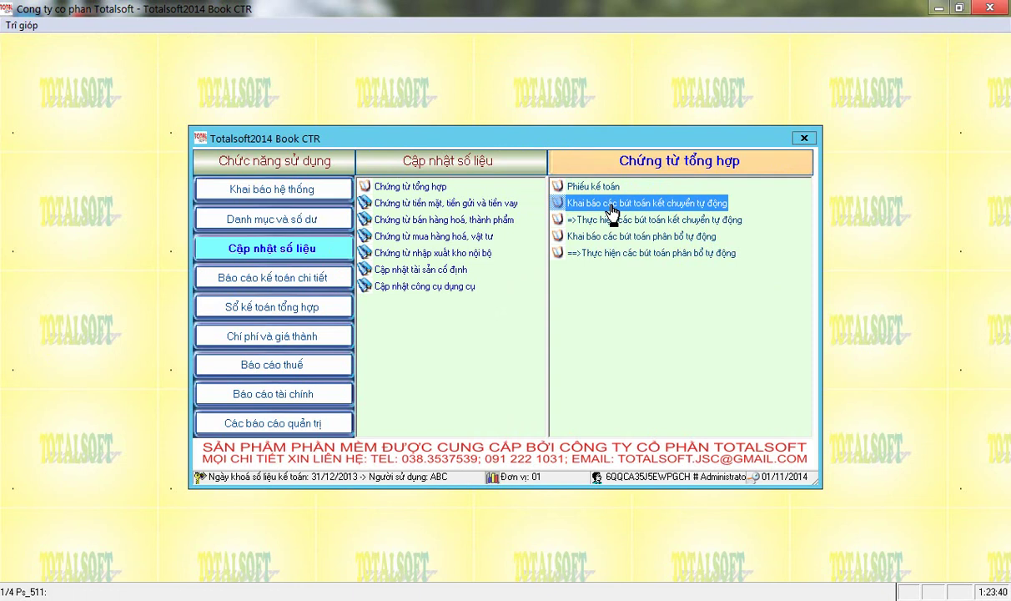
click(611, 208)
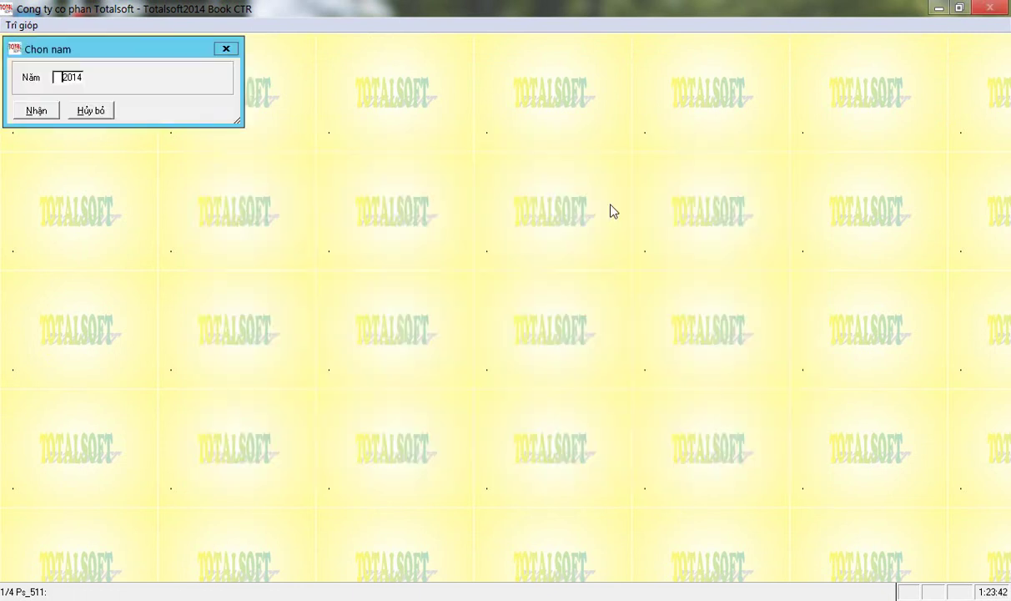
key(Return)
- Review the predefined closing entries and their credit and debit accounts throughout the list
key(Down)
key(Down)
key(Up)
key(Up)
key(Right)
key(Right)
key(Down)
key(Down)
key(Down)
key(Down)
key(Down)
key(Down)
key(Down)
key(Down)
key(Down)
key(Down)
key(Down)
key(Down)
key(Down)
key(Down)
key(Down)
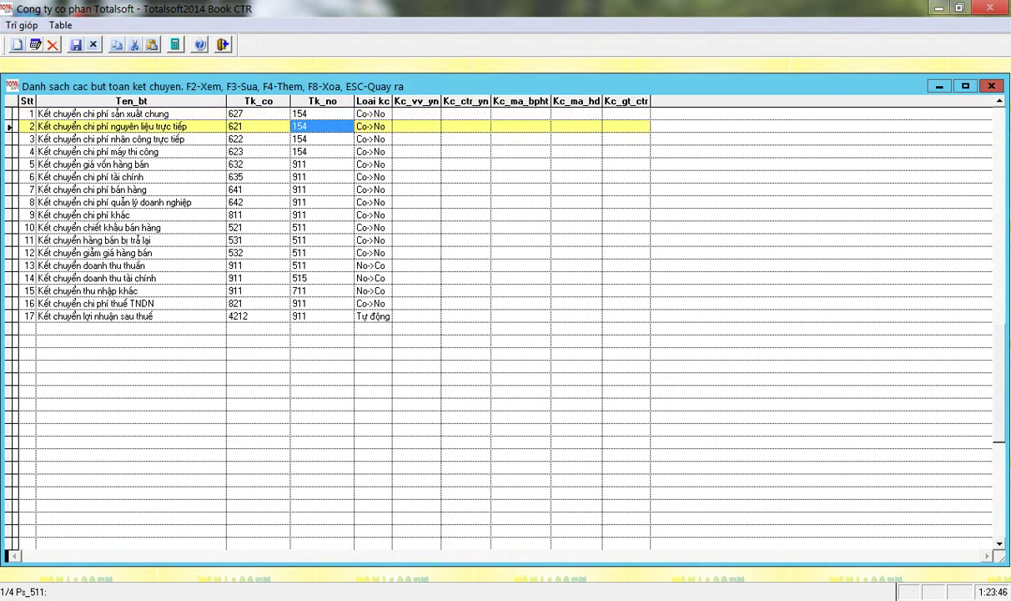
key(Down)
key(Up)
key(Up)
key(Up)
key(Up)
key(Up)
key(Up)
key(Up)
key(Up)
key(Up)
key(Up)
key(Up)
key(Up)
key(Up)
key(Up)
key(Up)
key(Up)
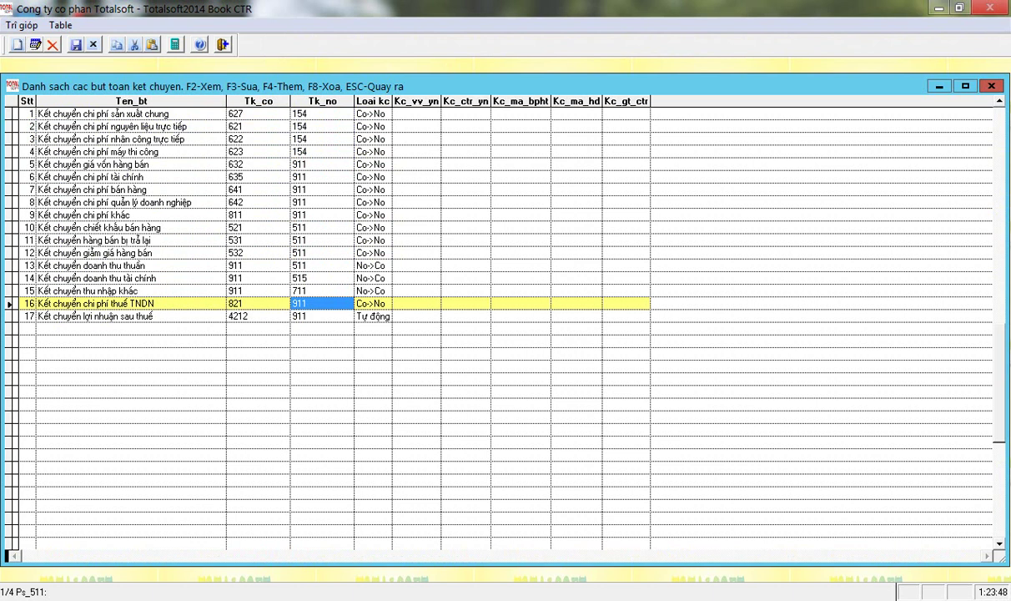
key(Down)
key(Down)
key(Down)
key(Down)
key(Down)
key(Down)
key(Down)
key(Down)
key(Down)
key(Down)
key(Down)
key(Down)
key(Down)
key(Down)
key(Down)
key(Down)
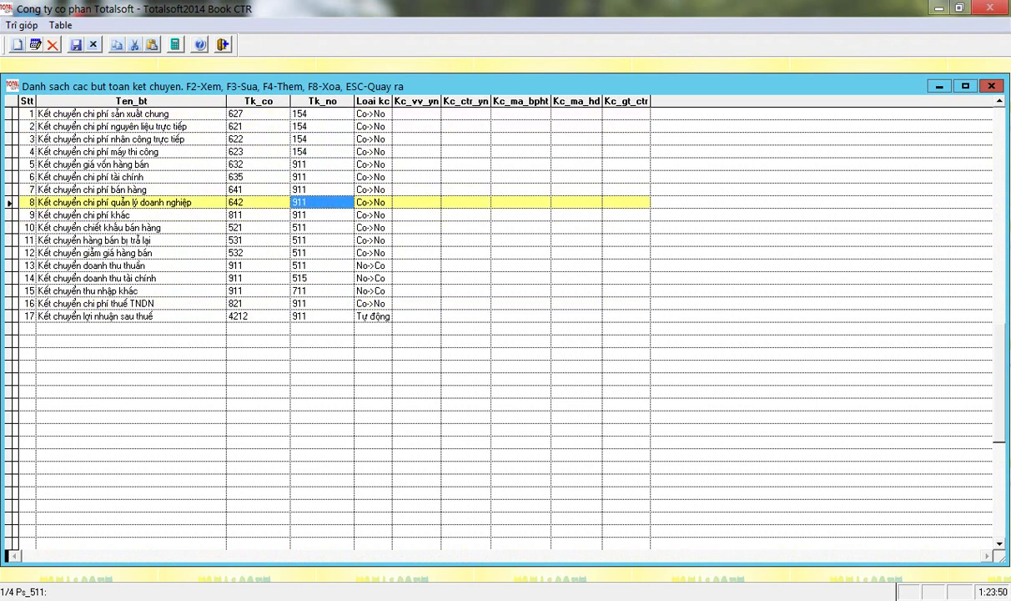
key(Up)
key(Up)
key(Up)
key(Up)
key(Up)
key(Up)
key(Up)
key(Up)
key(Up)
key(Up)
key(Up)
key(Up)
key(Up)
key(Up)
key(Up)
key(Up)
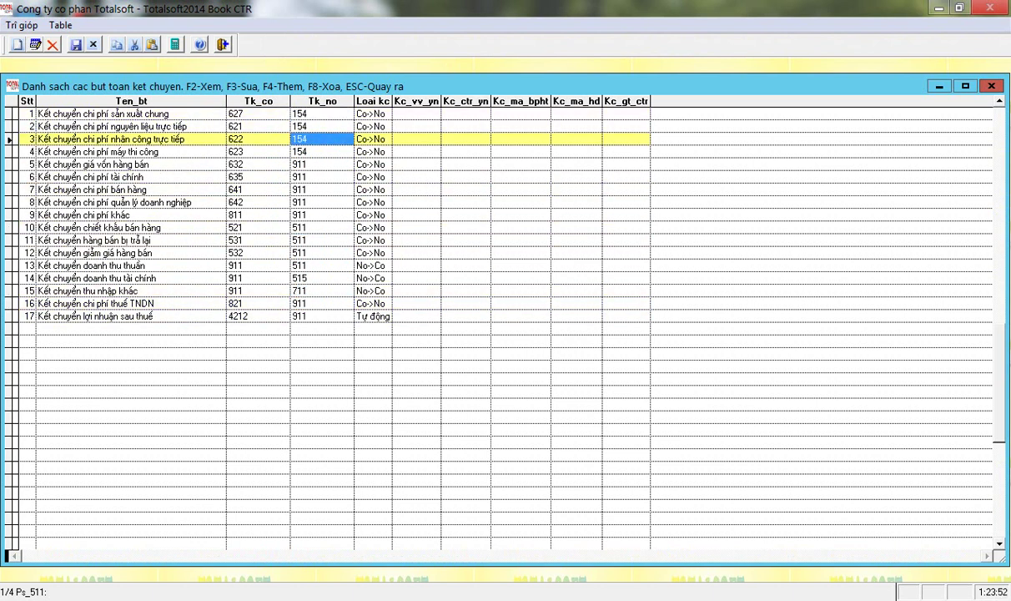
- Delete all predefined closing entries from the 2014 list, from production overhead transfer through after-tax profit transfer
key(F8)
key(Return)
key(F8)
key(Return)
key(F8)
key(Return)
key(F8)
key(Return)
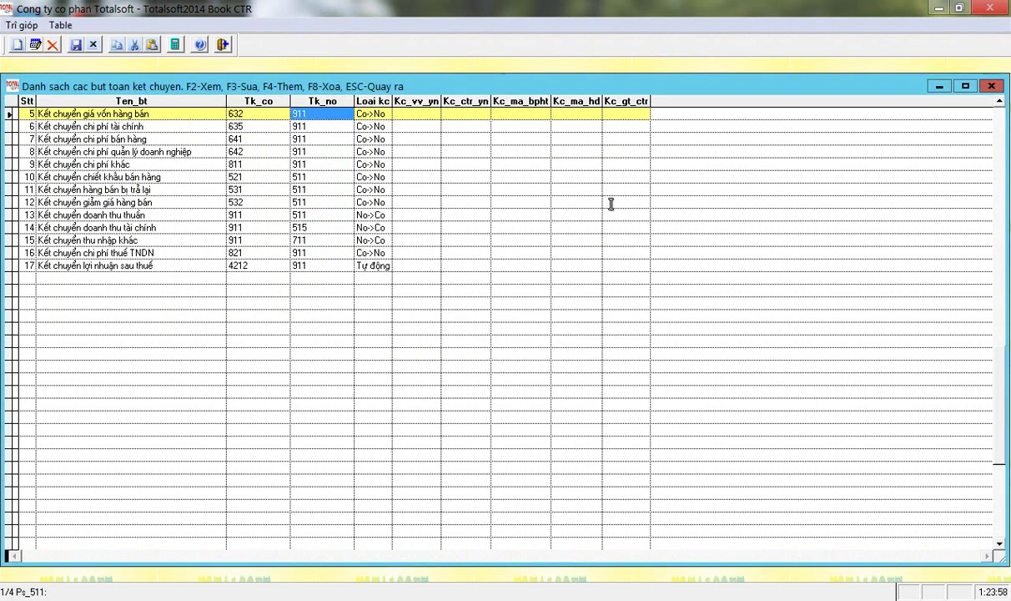
key(F8)
key(Return)
key(F8)
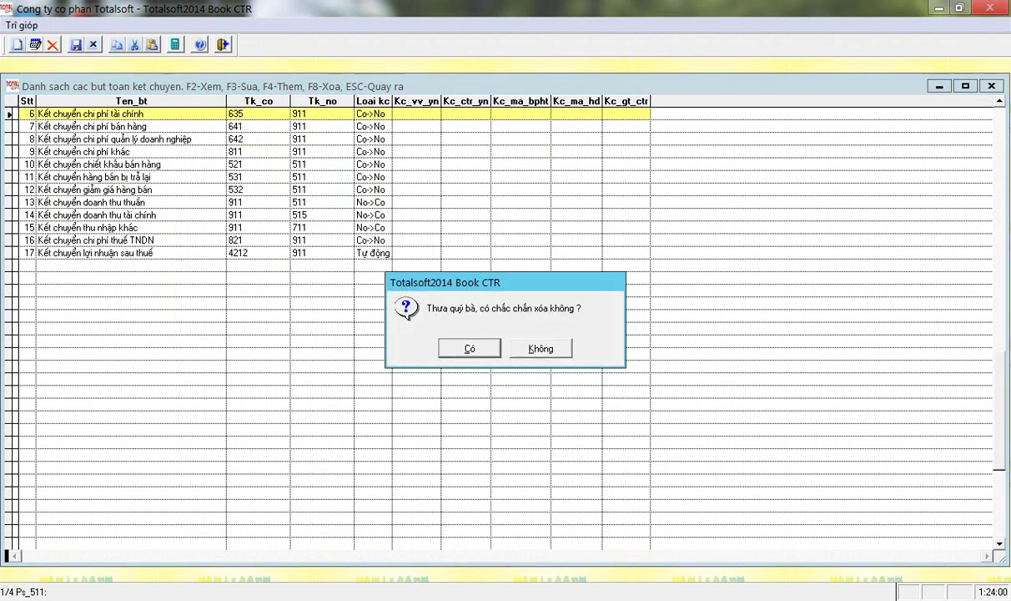
key(Return)
key(F8)
key(Return)
key(F8)
key(Return)
key(F8)
key(Return)
key(F8)
key(Return)
key(F8)
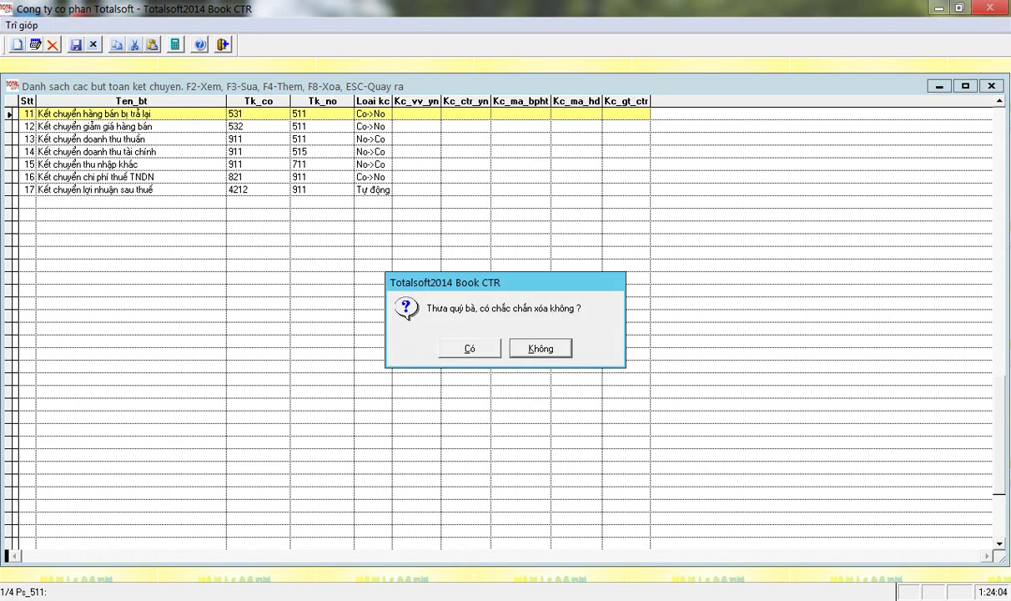
key(Return)
key(F8)
key(Return)
key(F8)
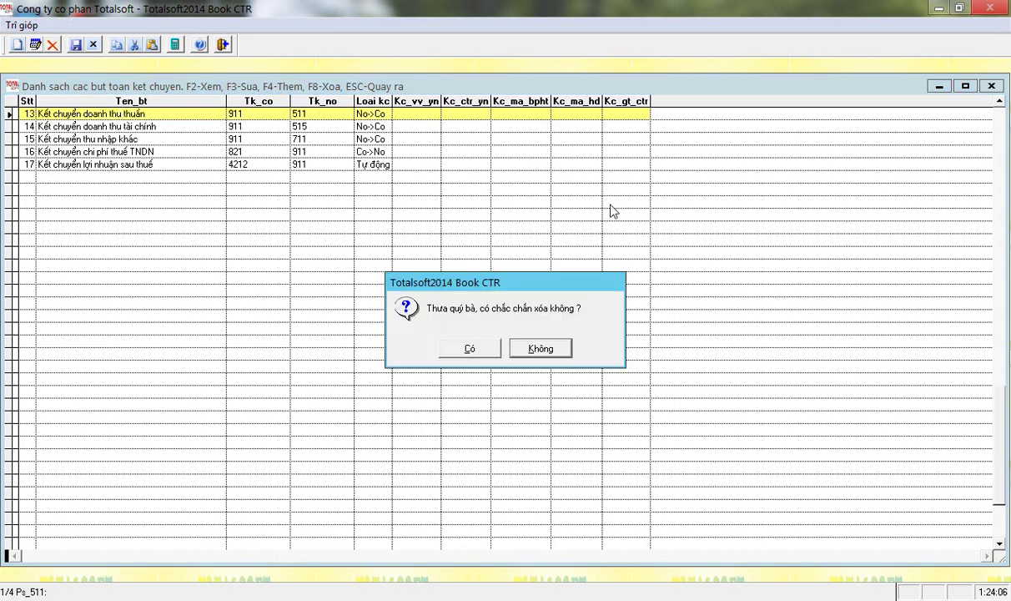
key(Return)
key(F8)
key(Return)
key(F8)
key(Left)
key(Return)
key(F8)
key(Left)
key(Return)
key(F8)
key(Left)
key(Return)
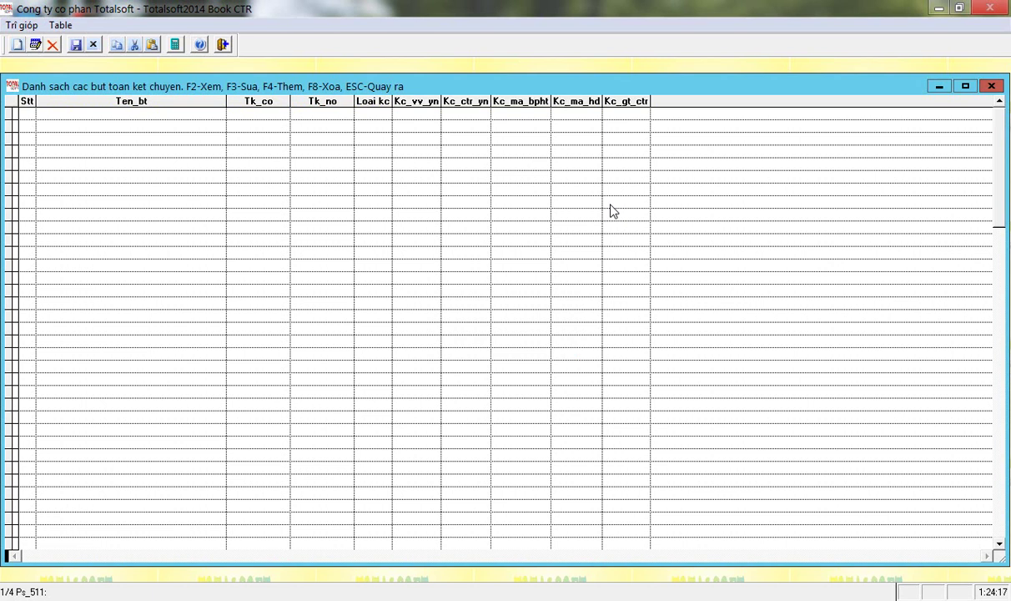
- Start a new closing entry named "K/c chi phí bán hàng" with debit account 911 and credit account 6421
key(F4)
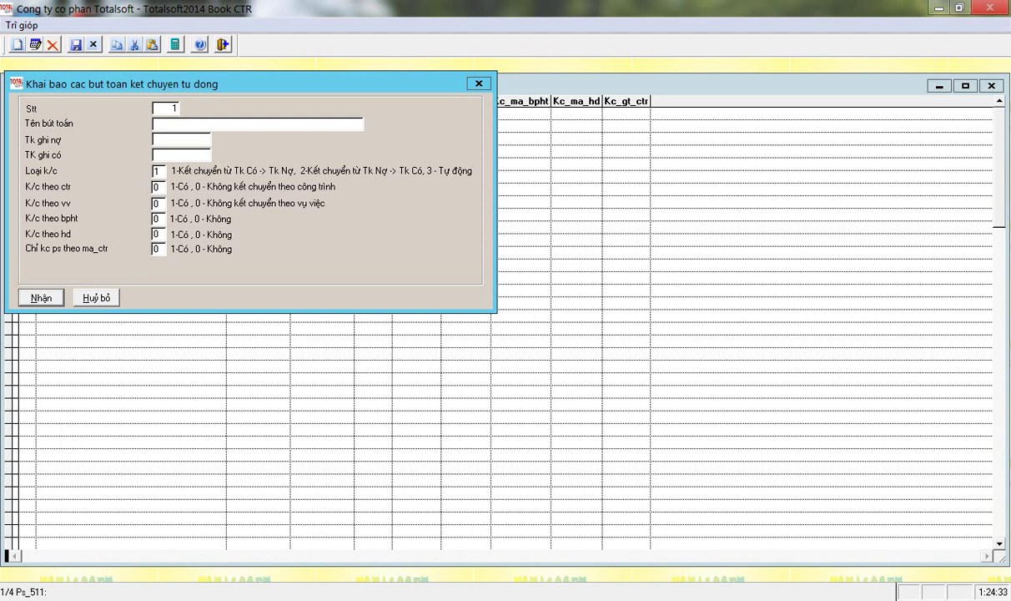
text(K/c)
text( chi ph)
text(í bán h)
text(911)
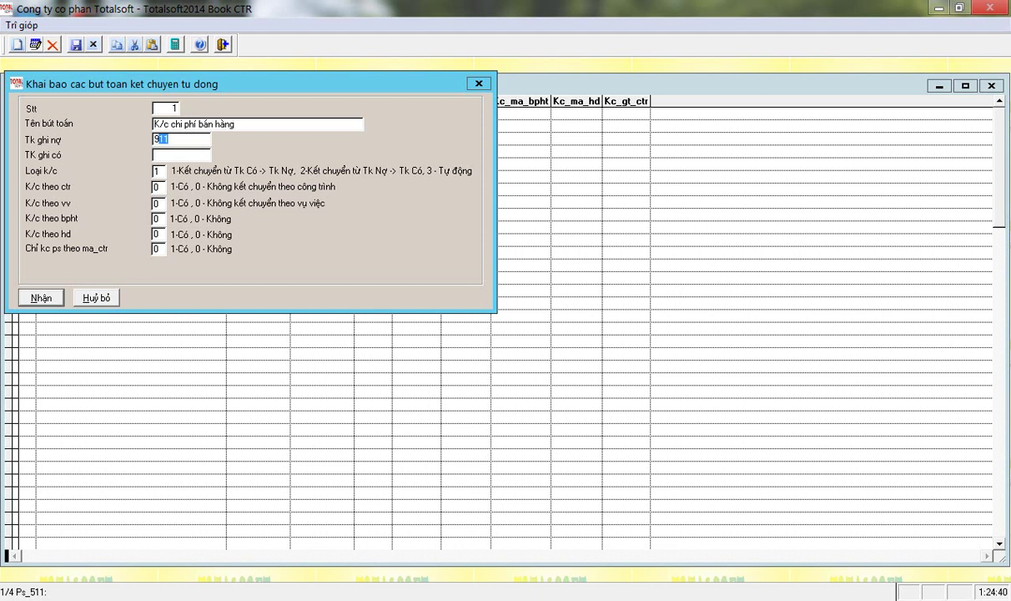
key(Return)
text(6)
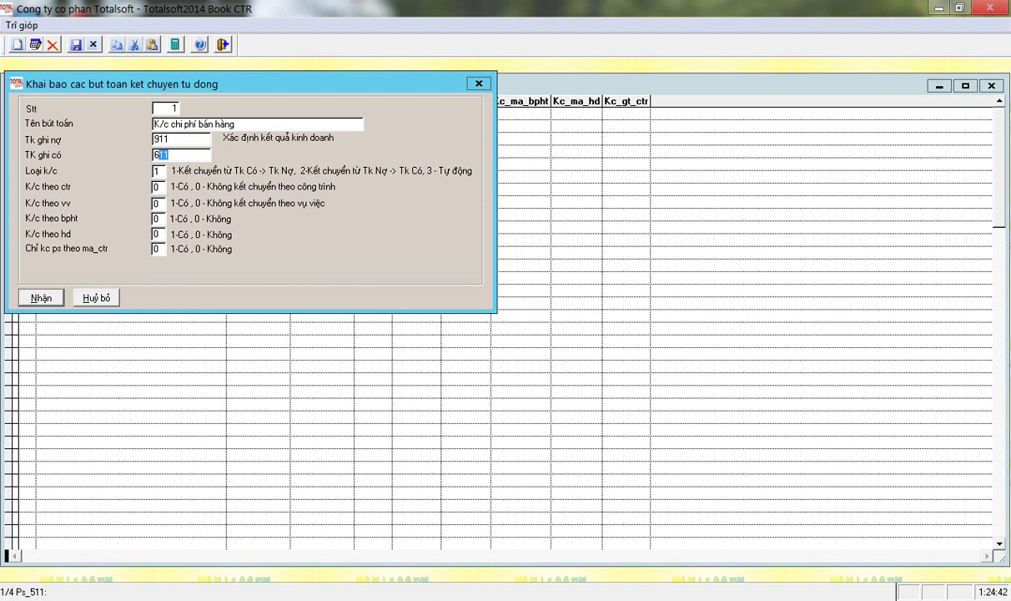
text(421)
key(Return)
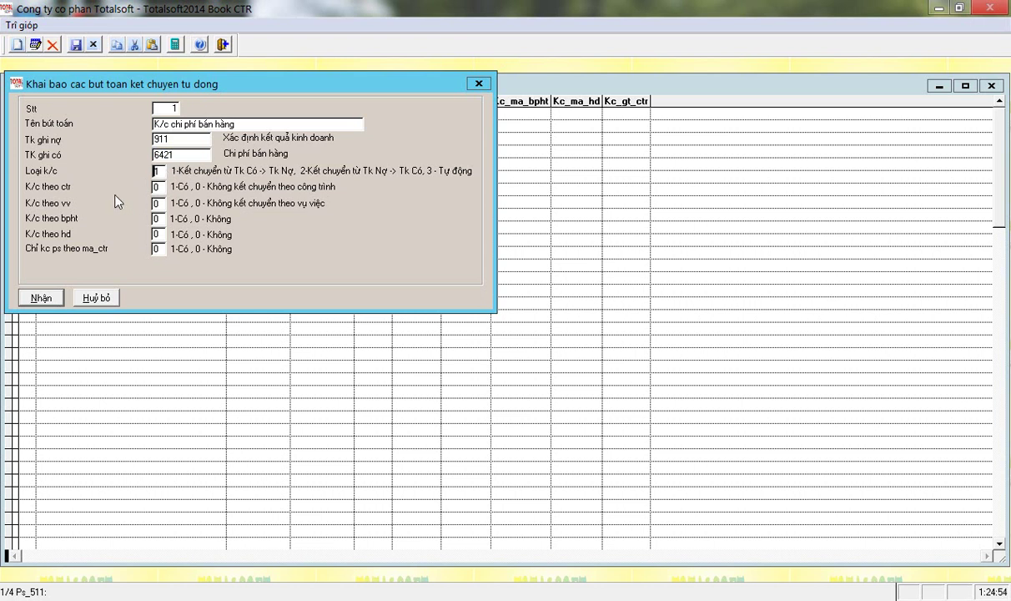
- Keep transfer type 1 (credit to debit) and all breakdown options at 0, and save the selling expense closing entry
key(Return)
key(Return)
click(156, 155)
key(Return)
click(157, 187)
key(Return)
key(Return)
key(Return)
key(Return)
key(Return)
key(Return)
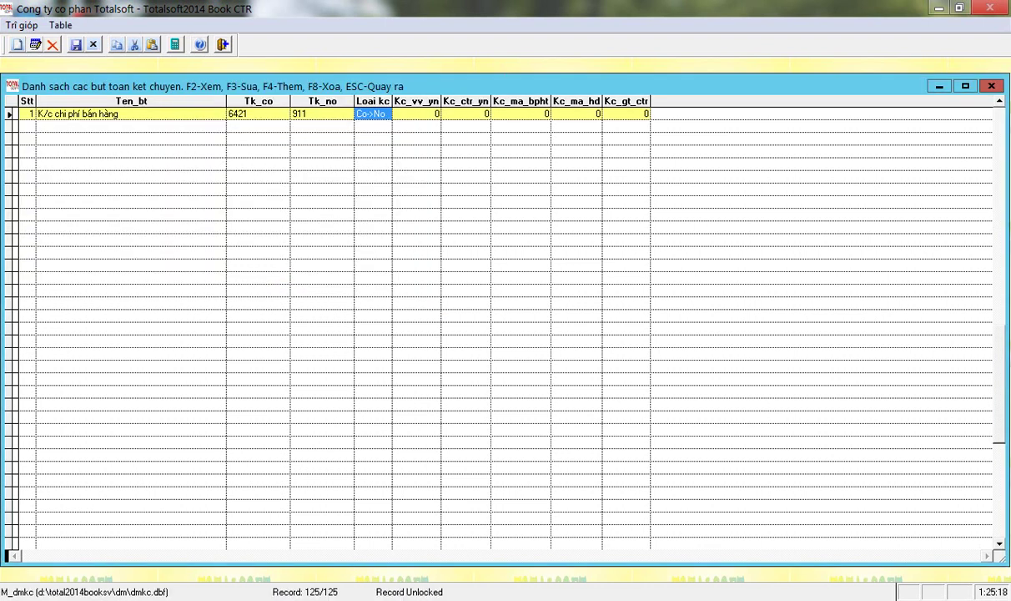
- Start a second closing entry with debit account 911 and name it "K/c chi phí quản lý"
key(F4)
key(Return)
key(Return)
key(BackSpace)
text(1)
key(Up)
key(BackSpace)
key(BackSpace)
key(BackSpace)
key(BackSpace)
key(BackSpace)
key(BackSpace)
key(BackSpace)
text(ả)
key(BackSpace)
key(BackSpace)
text(quản)
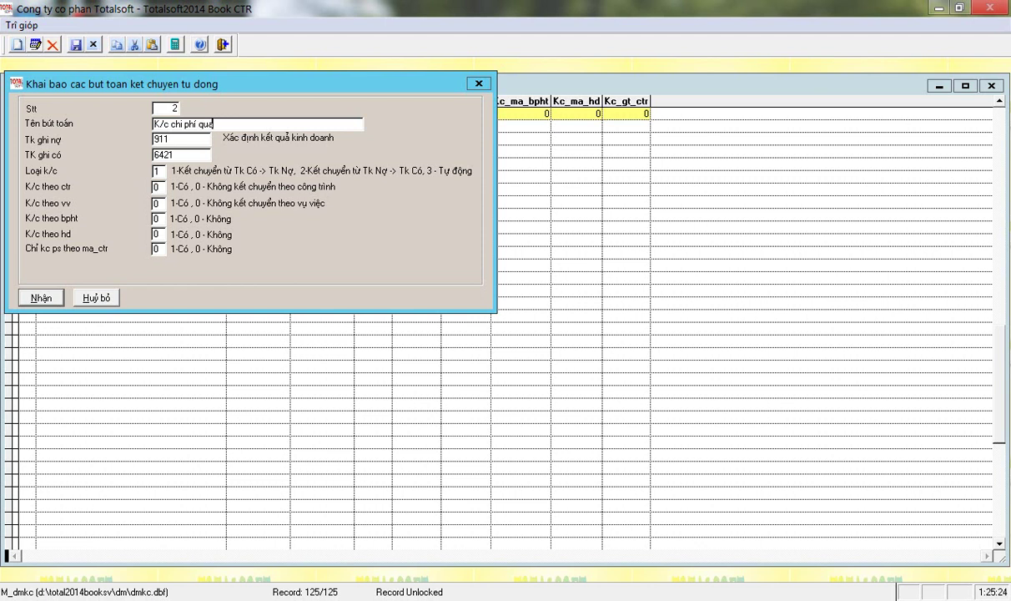
text( lý)
- Set the credit account of the management expense closing entry to 6422
key(Down)
key(Down)
key(End)
key(BackSpace)
text(2)
key(Return)
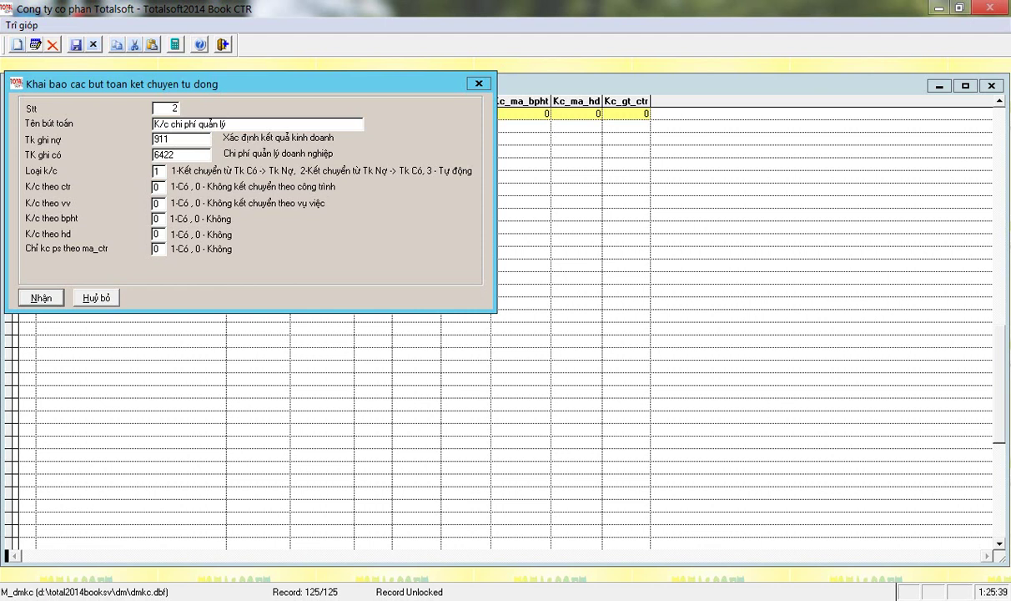
- Keep transfer type 1 and all breakdown options at 0, and save the management expense closing entry
key(Return)
key(Return)
key(Return)
key(Return)
key(Return)
key(Return)
key(Return)
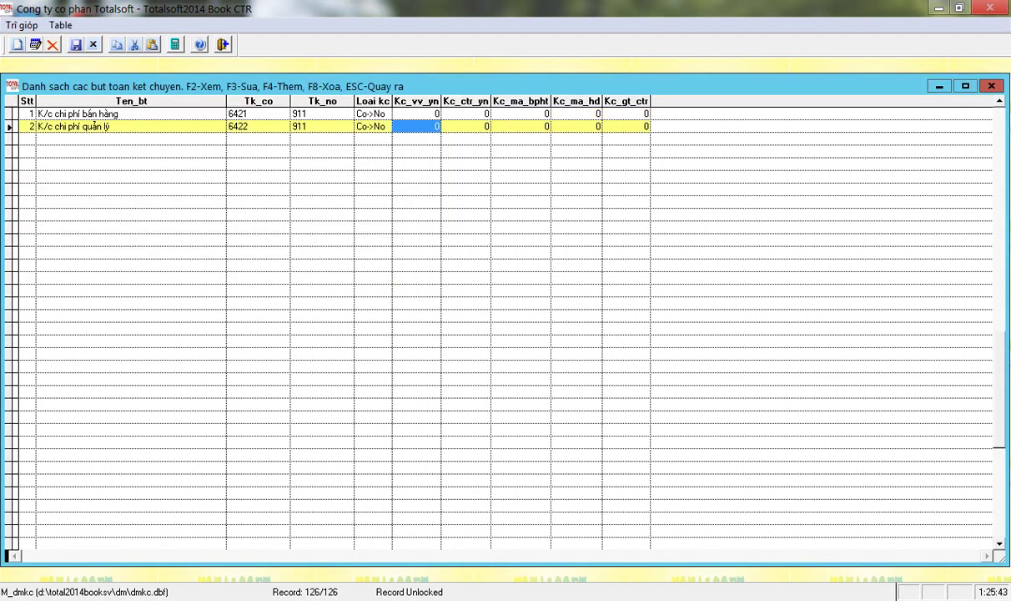
- Start a third closing entry and name it "K/c chi phí tài chính"
key(F4)
key(Return)
key(End)
key(BackSpace)
key(BackSpace)
key(BackSpace)
key(BackSpace)
key(BackSpace)
key(BackSpace)
key(BackSpace)
key(BackSpace)
key(BackSpace)
text(tài chính)
key(Return)
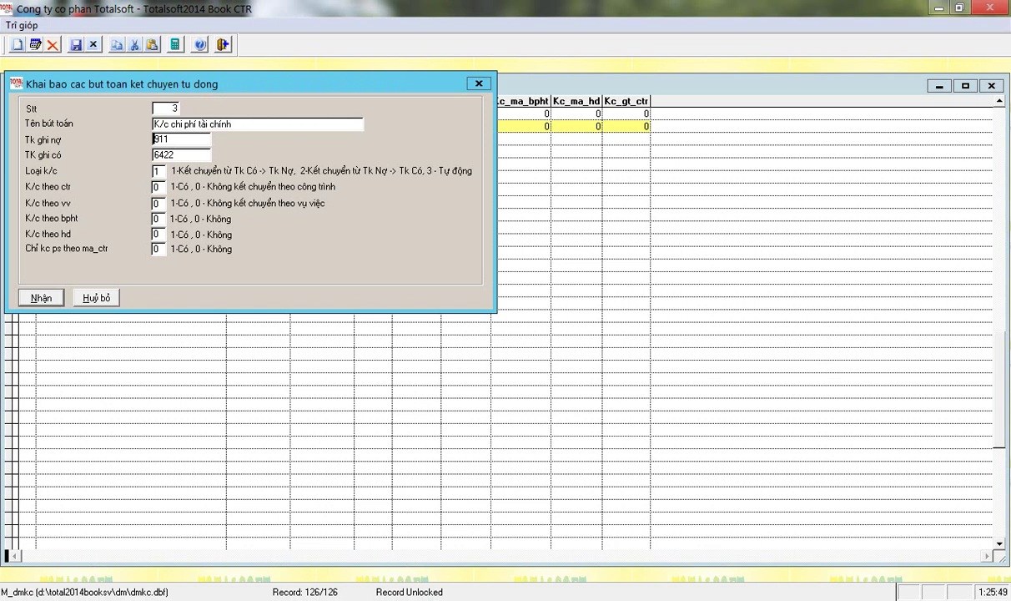
- Keep debit account 911, set the financial expense entry's credit account to 635, and save it with transfer type 1 and no breakdowns
key(Return)
text(6)
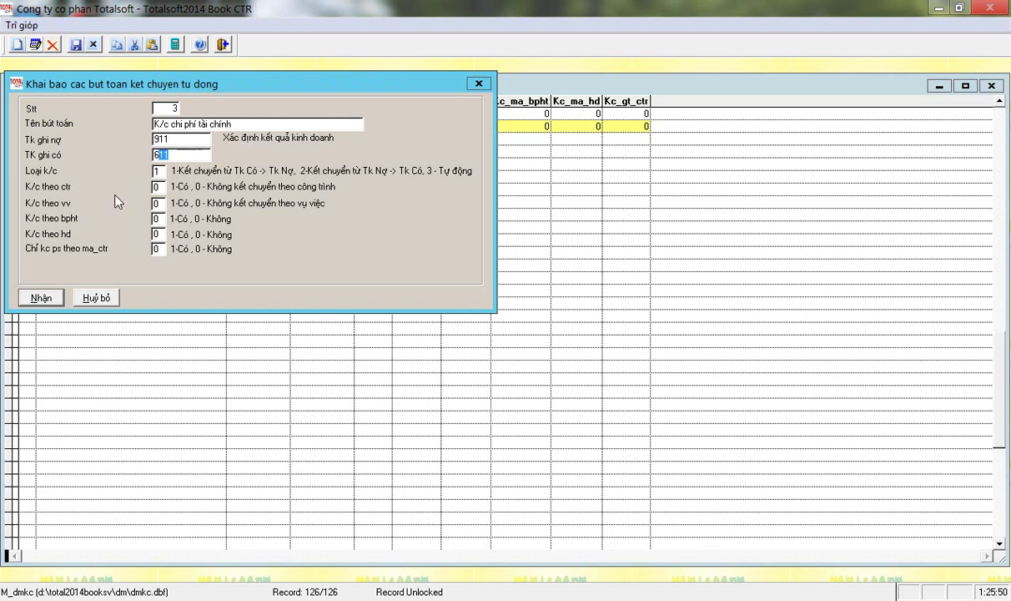
text(35)
key(Return)
key(Return)
key(Return)
key(Return)
key(Return)
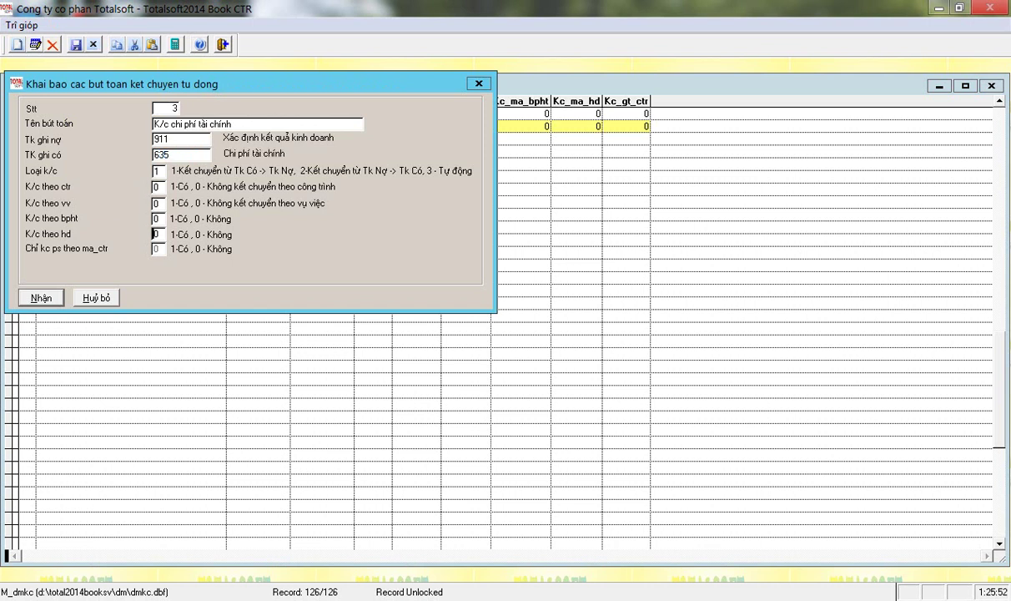
key(Return)
key(Return)
- Name the fourth closing entry "K/c chi phí khác" and keep 911 as its debit account
key(BackSpace)
key(BackSpace)
key(BackSpace)
key(BackSpace)
key(BackSpace)
key(BackSpace)
key(BackSpace)
key(BackSpace)
key(BackSpace)
key(BackSpace)
text(khác)
key(Return)
key(Return)
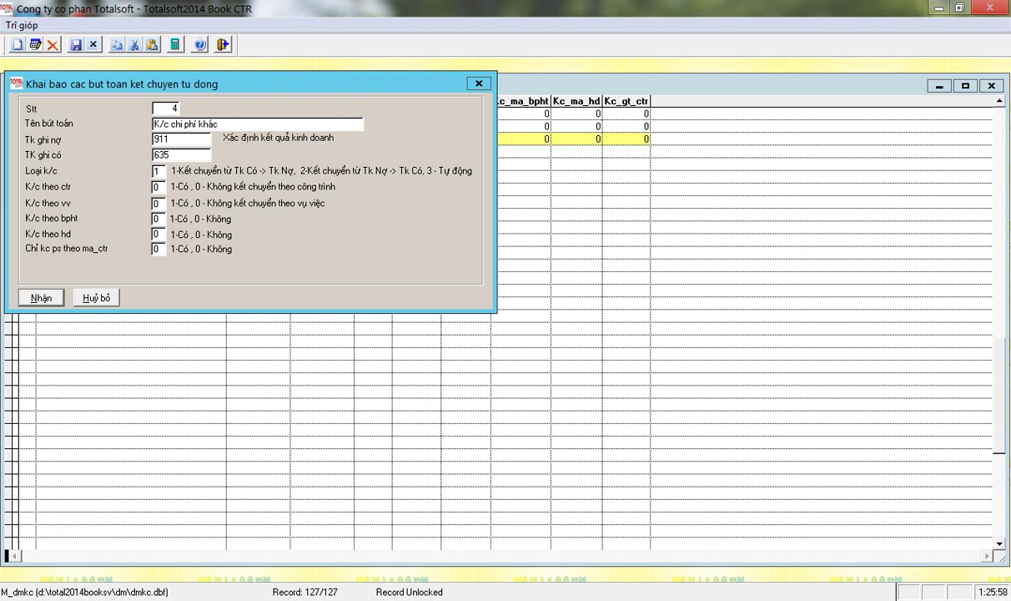
- Set the credit account of the other expense closing entry to 811 and save it with the default transfer options
key(BackSpace)
key(BackSpace)
key(BackSpace)
text(811)
key(Return)
key(Return)
key(Return)
key(Return)
key(Return)
key(Return)
key(Return)
- Start a fifth closing entry named "K/c chi phí thuế thu nhập doanh nghiệp" with debit account 911
key(Return)
key(Return)
key(End)
key(BackSpace)
key(BackSpace)
key(BackSpace)
key(BackSpace)
key(BackSpace)
text(thuế thu nhập doanh)
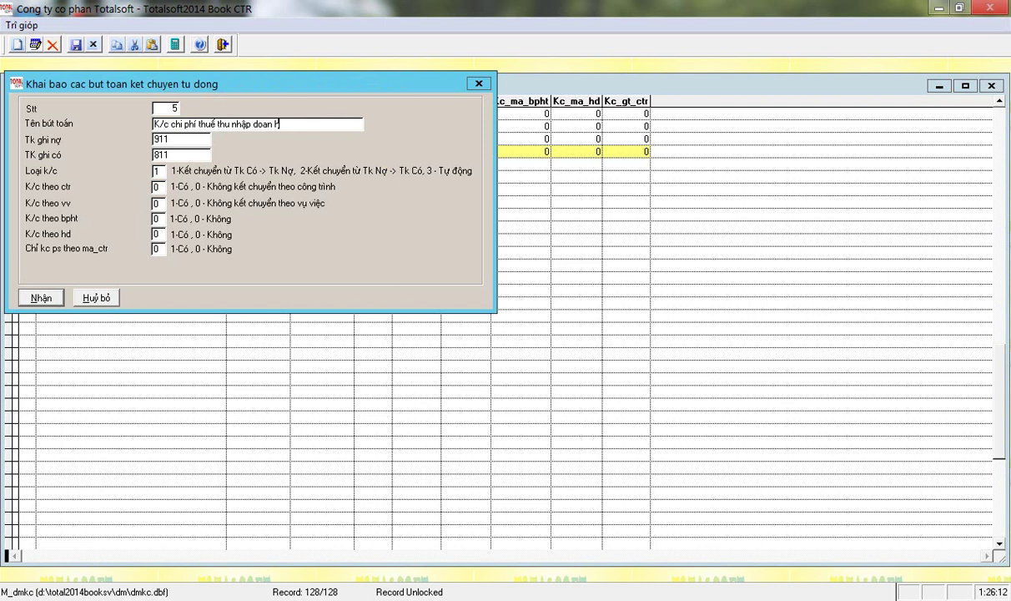
key(BackSpace)
text(h nhiệp)
click(286, 124)
text(g)
key(Return)
key(Return)
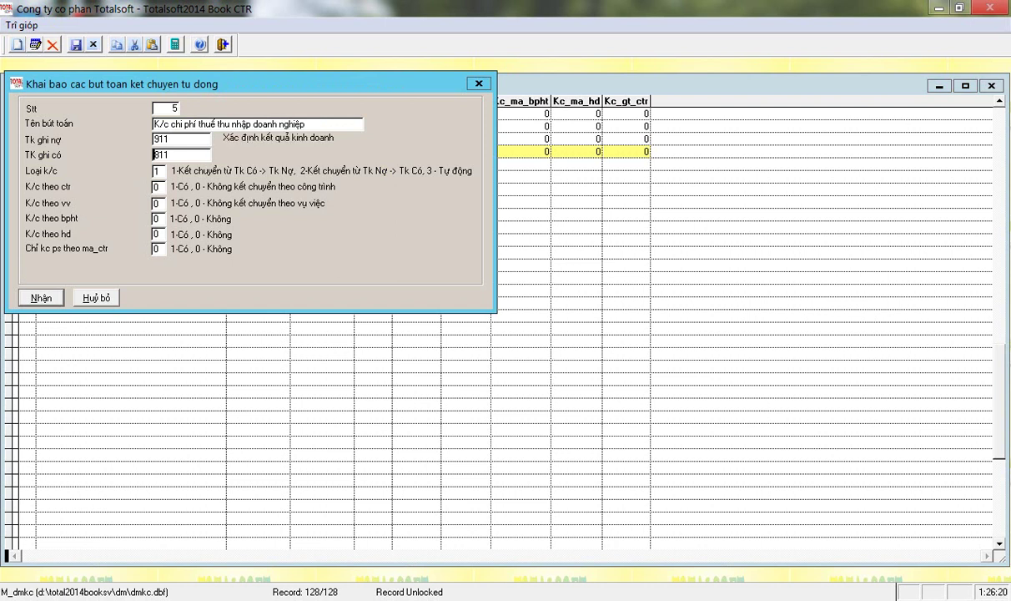
- Set the income tax closing entry's credit account to 821 and save it with transfer type 1 and all breakdowns at 0
text(821)
key(Return)
key(Return)
key(Return)
key(Return)
key(Return)
key(Return)
key(Return)
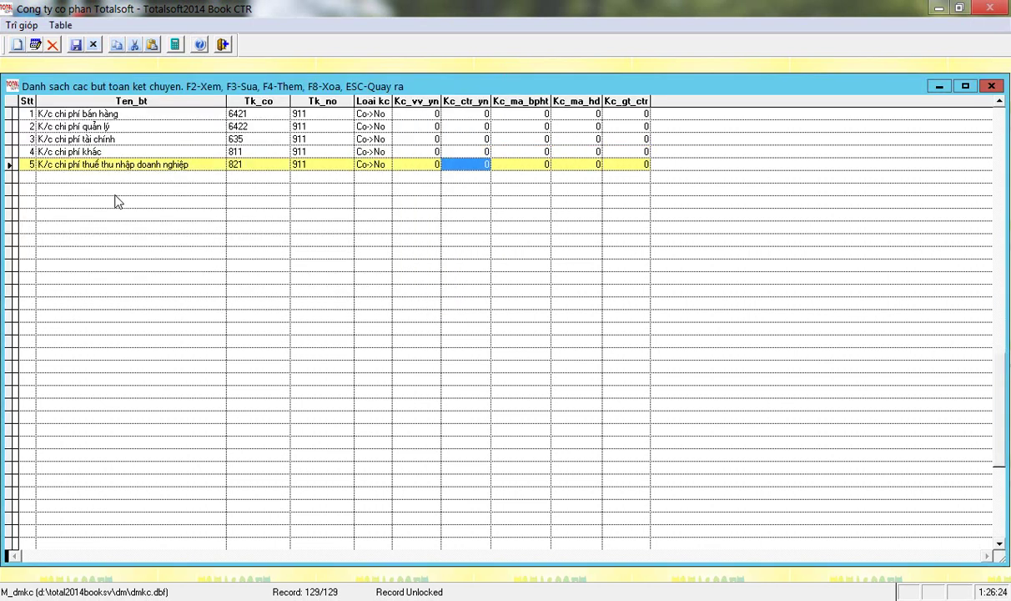
key(Left)
key(Left)
key(Left)
key(Left)
key(Left)
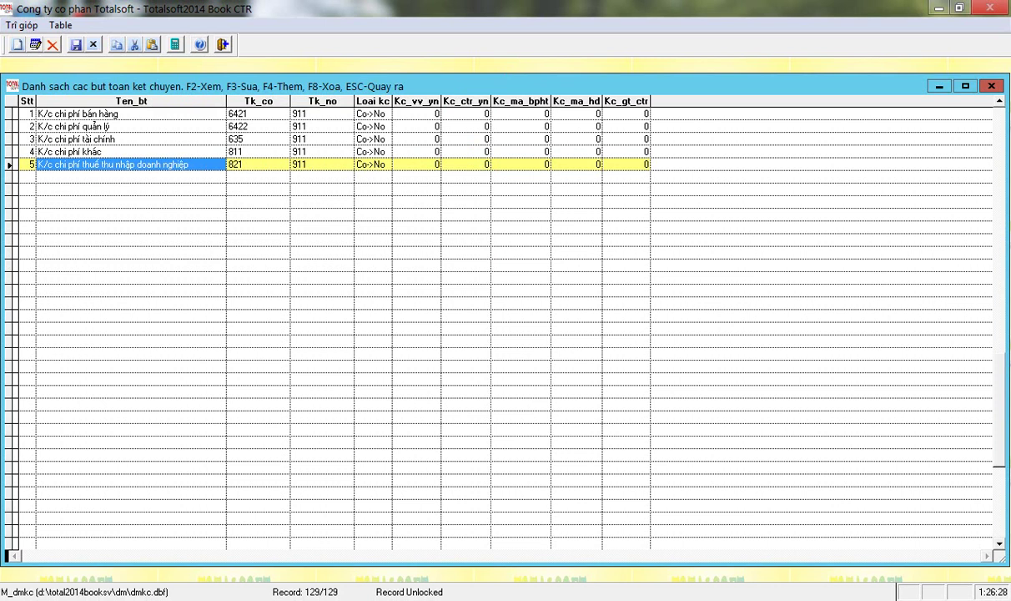
- Start a sixth closing entry named "K/c giá vốn" and keep 911 as its debit account
key(F4)
key(Return)
key(End)
key(BackSpace)
key(BackSpace)
key(BackSpace)
key(BackSpace)
key(BackSpace)
key(BackSpace)
key(BackSpace)
key(BackSpace)
key(BackSpace)
key(BackSpace)
key(BackSpace)
key(BackSpace)
key(BackSpace)
key(BackSpace)
key(BackSpace)
key(BackSpace)
key(BackSpace)
key(BackSpace)
key(BackSpace)
key(BackSpace)
key(BackSpace)
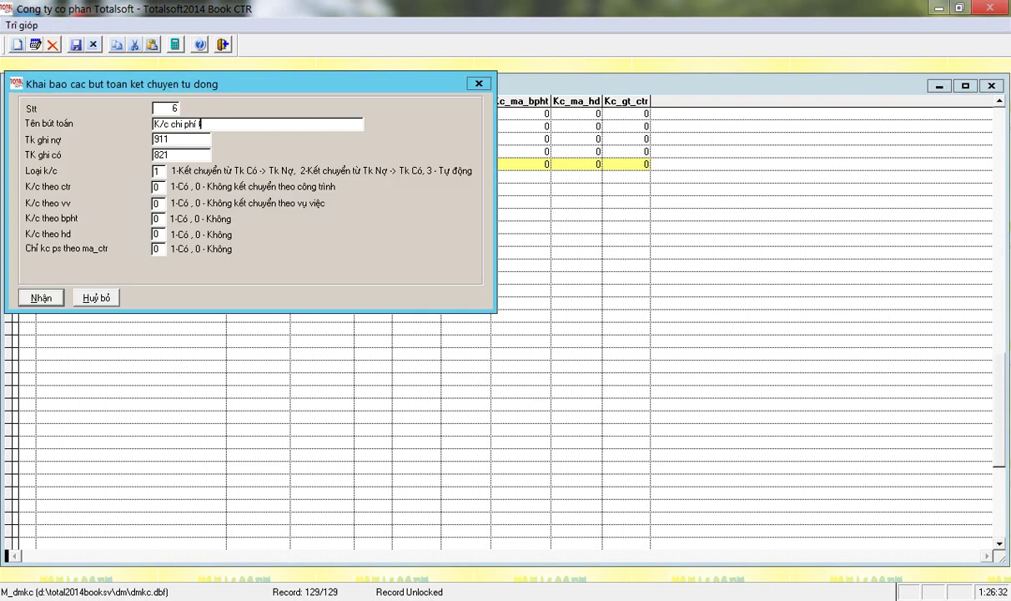
text(giá vốn)
key(Return)
key(Return)
- Set the credit account of the cost of goods sold closing entry to 632
text(632)
key(BackSpace)
key(BackSpace)
key(BackSpace)
key(BackSpace)
key(BackSpace)
key(BackSpace)
key(BackSpace)
key(BackSpace)
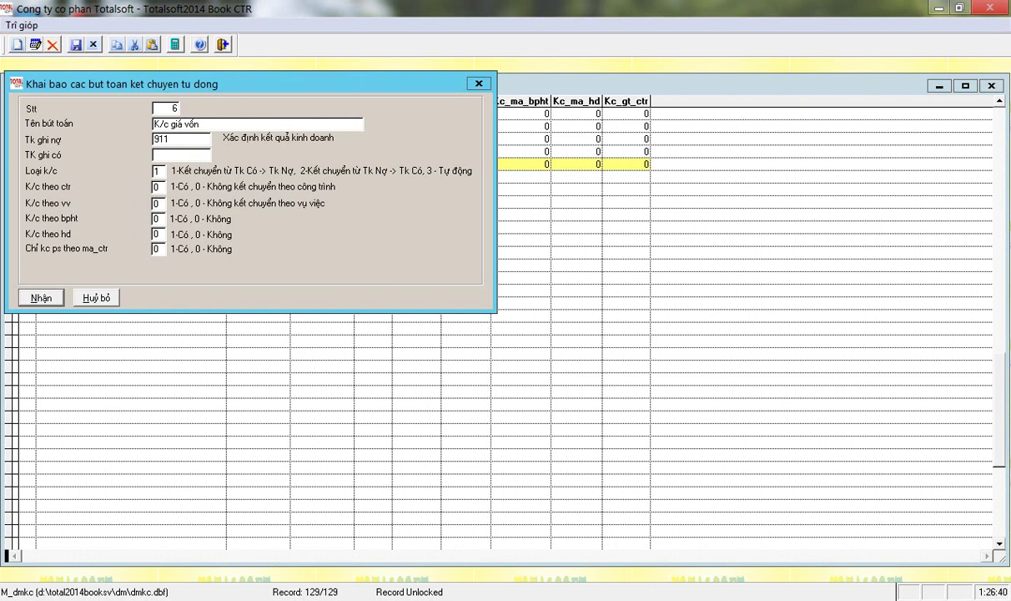
text(632)
key(Return)
key(Return)
key(Return)
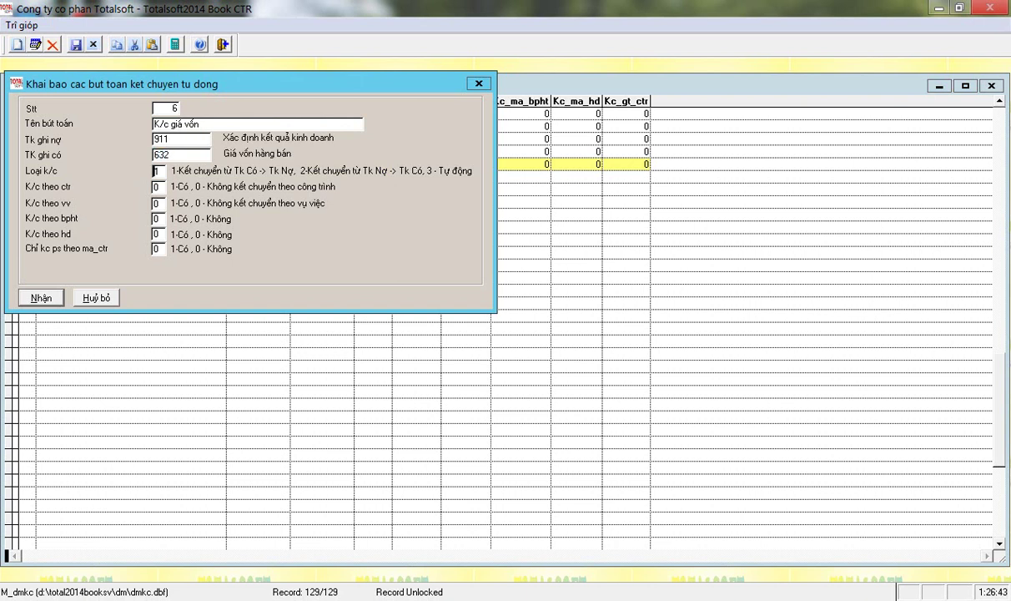
- Set the transfer by project option (K/c theo ctr) to 1 for the cost of goods sold entry and save it
key(Up)
key(Up)
key(Up)
key(Down)
text(1)
key(Down)
key(Down)
key(Return)
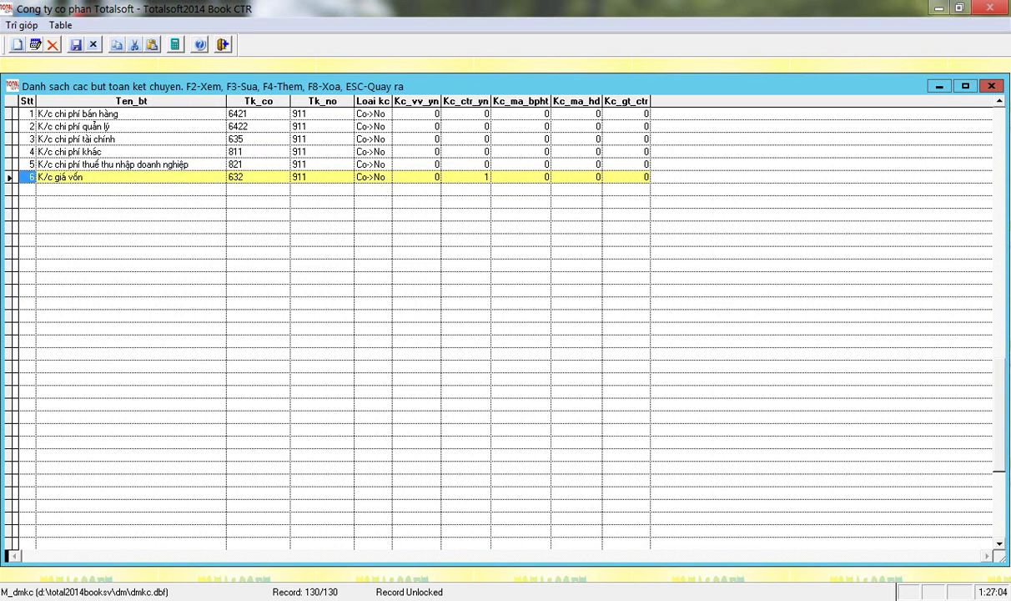
- Start a new closing entry with sequence number 10 and name it "K/c doanh thu"
key(F4)
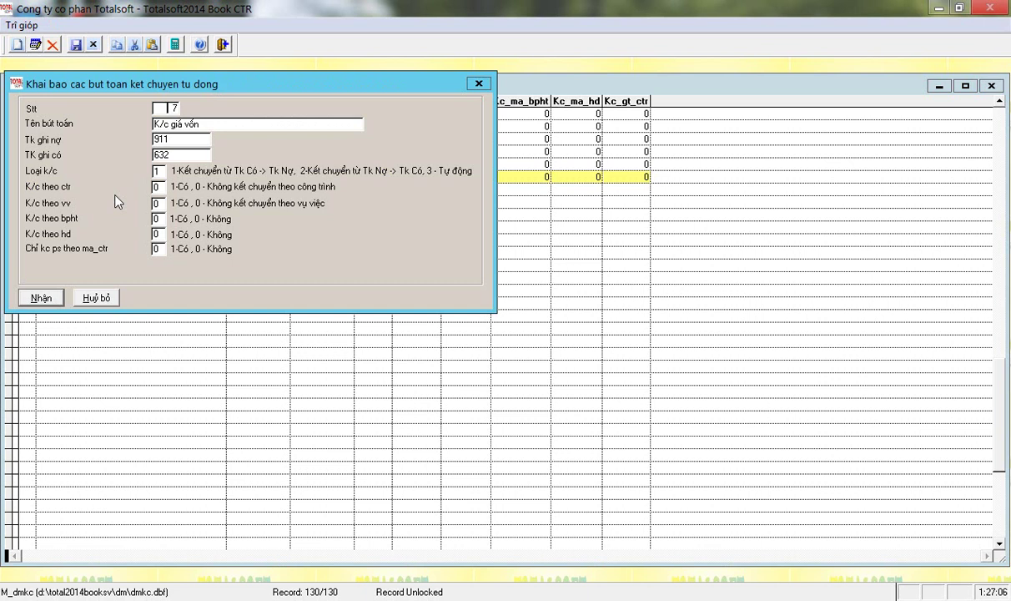
text(10)
key(End)
key(BackSpace)
key(BackSpace)
key(BackSpace)
key(BackSpace)
key(BackSpace)
key(BackSpace)
key(BackSpace)
text(dạ)
key(BackSpace)
key(BackSpace)
text(doanh thiu)
key(BackSpace)
key(BackSpace)
text(u)
- Set the revenue closing entry's debit account to 511 and its credit account to 911
click(153, 139)
key(shift+End)
text(511)
key(Return)
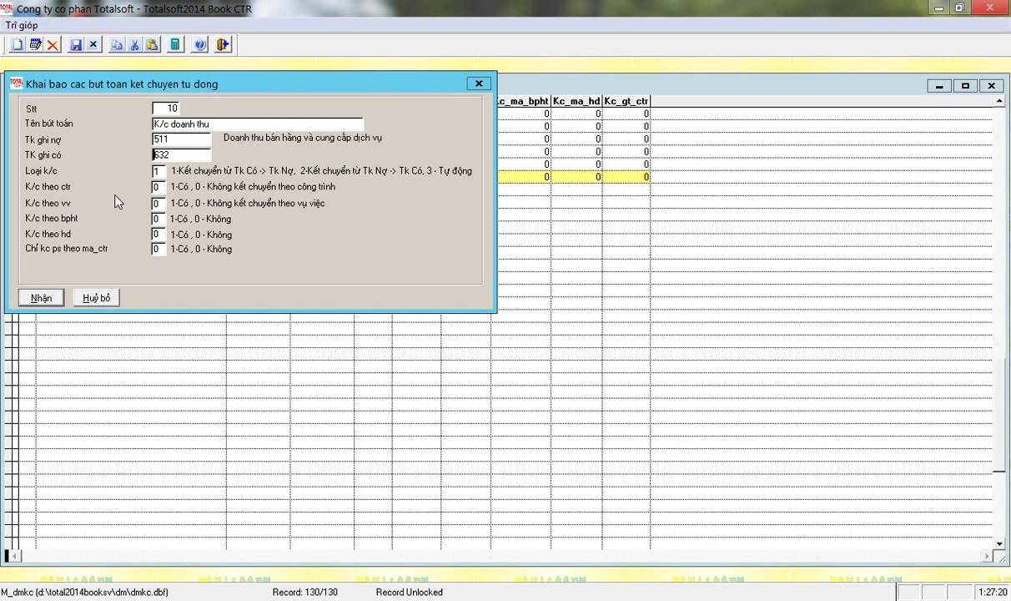
key(shift+End)
text(911)
key(Return)
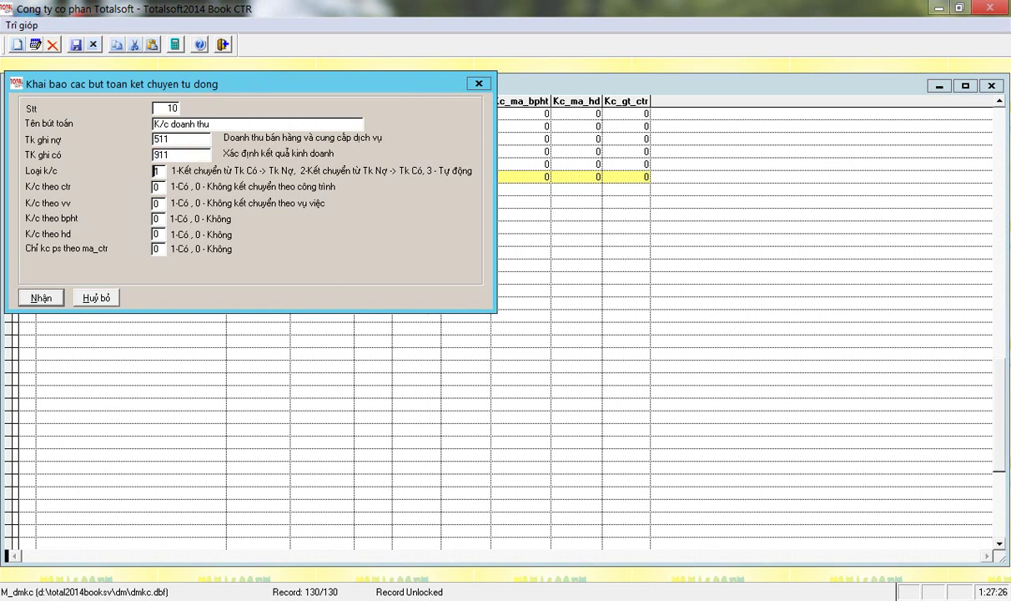
- Save the revenue closing entry with its breakdown options and start another closing entry
click(154, 187)
key(Return)
key(Return)
key(Return)
key(Return)
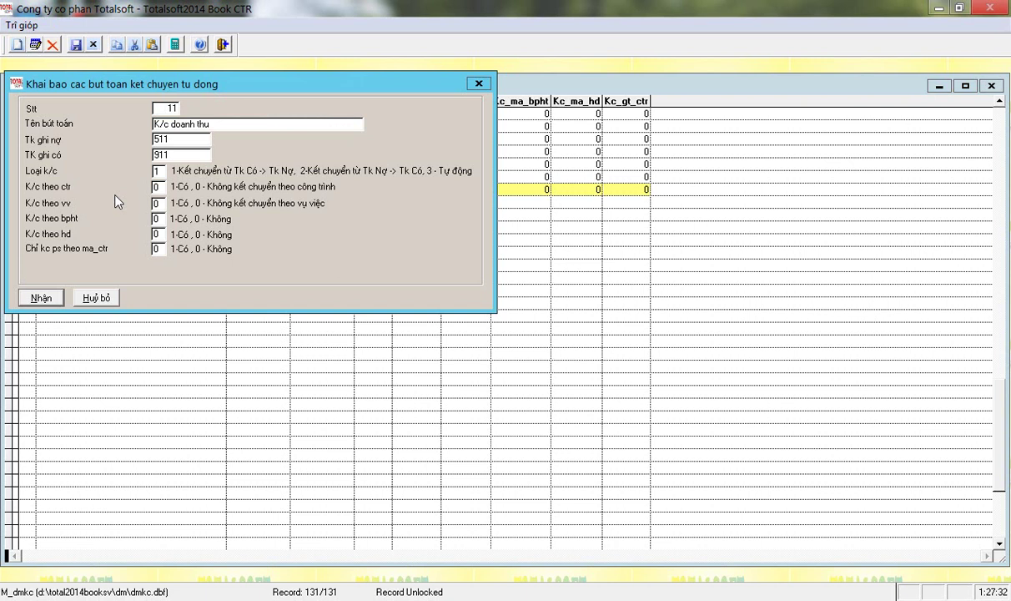
- Name closing entry 11 "K/c doanh thu HĐ Tài chính" and set its debit account to 515
click(211, 124)
text(HĐ Taài chính)
key(Return)
text(515)
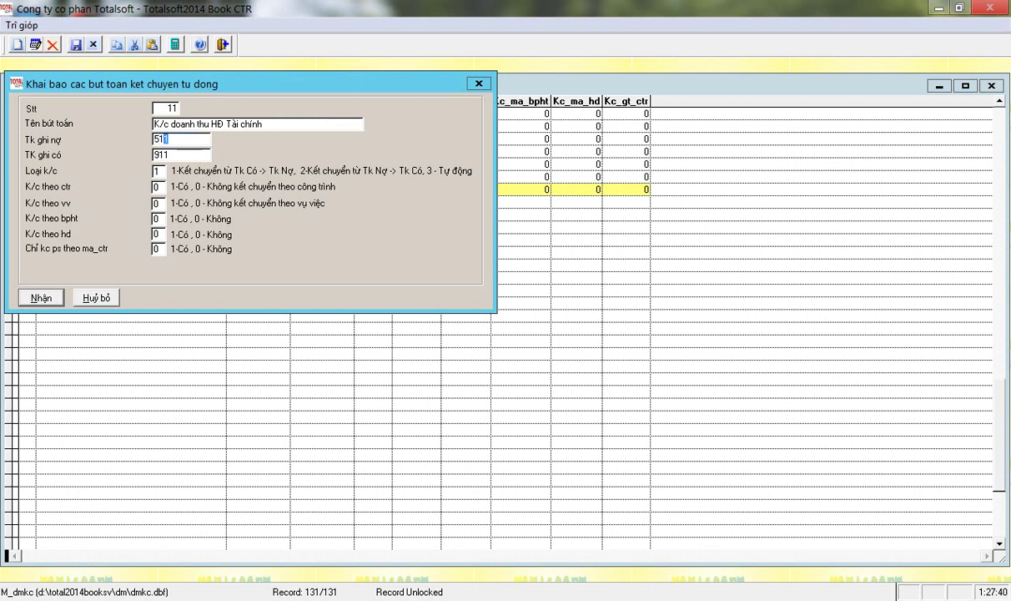
- Set the transfer type of the financial revenue entry to 2, save it and start another closing entry
key(Return)
key(Return)
text(2)
key(Return)
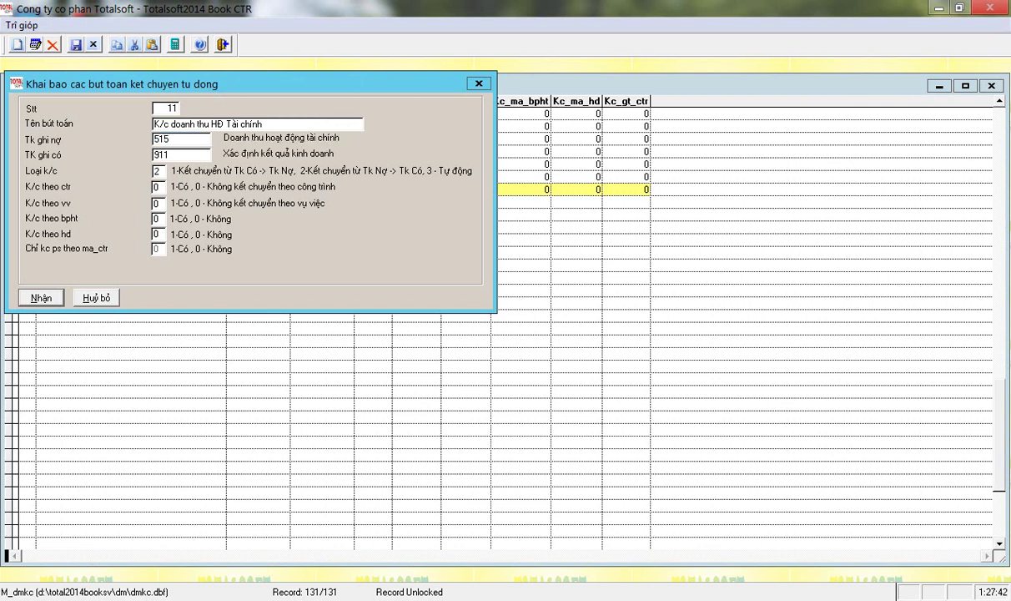
key(Return)
key(Return)
key(Return)
key(Return)
- Rename closing entry 12 as "K/c doanh thu khác"
key(End)
key(BackSpace)
key(BackSpace)
key(BackSpace)
key(BackSpace)
key(BackSpace)
key(BackSpace)
key(BackSpace)
key(BackSpace)
key(BackSpace)
key(BackSpace)
key(BackSpace)
key(BackSpace)
key(BackSpace)
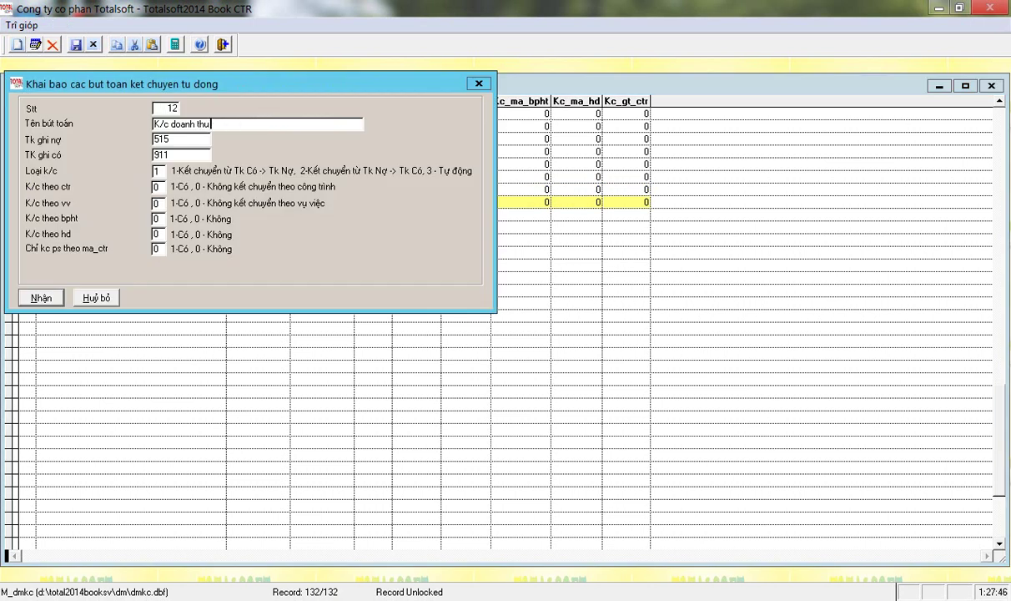
text(khác)
key(Return)
text(369 623)
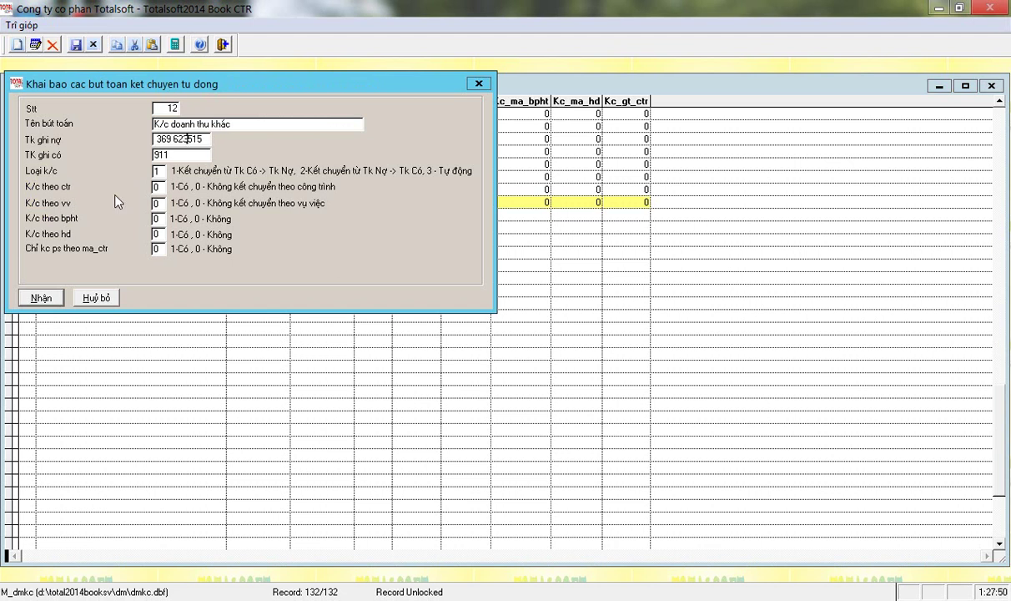
key(BackSpace)
key(BackSpace)
key(BackSpace)
key(BackSpace)
key(BackSpace)
key(BackSpace)
key(BackSpace)
key(BackSpace)
key(BackSpace)
key(BackSpace)
- Set the other revenue entry's debit account to 711, save it as a debit-to-credit (No->Co) transfer and start another closing entry
key(Insert)
key(Delete)
key(Delete)
key(Delete)
text(7)
key(Return)
key(Return)
key(Return)
key(Return)
key(Return)
key(Return)
key(Return)
key(Return)
key(F4)
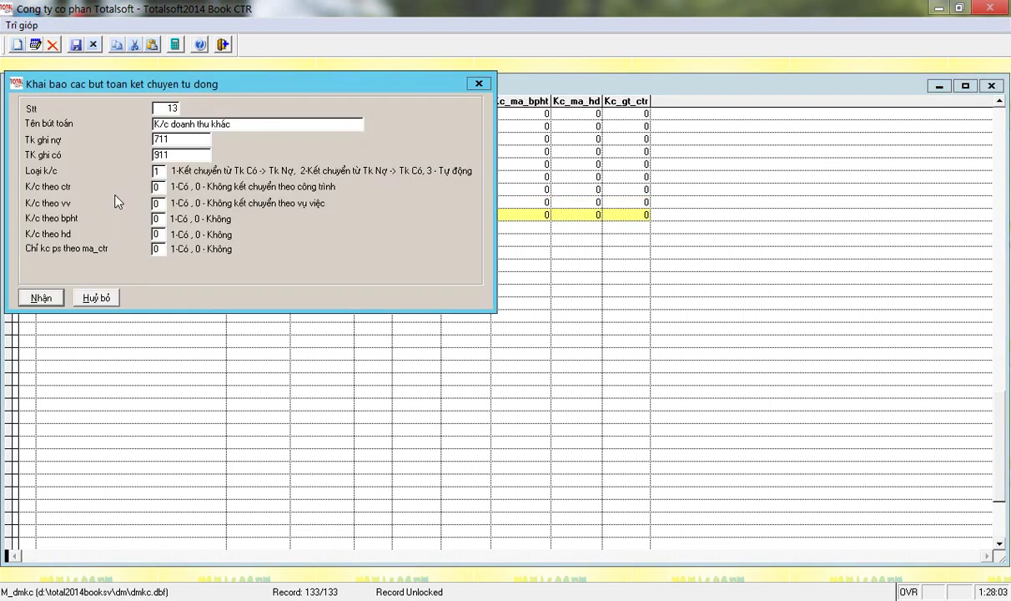
- Rename closing entry 13 as "K/c lãi"
key(BackSpace)
key(BackSpace)
key(BackSpace)
key(BackSpace)
key(BackSpace)
key(BackSpace)
key(BackSpace)
key(BackSpace)
key(BackSpace)
key(BackSpace)
key(BackSpace)
key(BackSpace)
key(BackSpace)
key(BackSpace)
text(lãi)
key(Return)
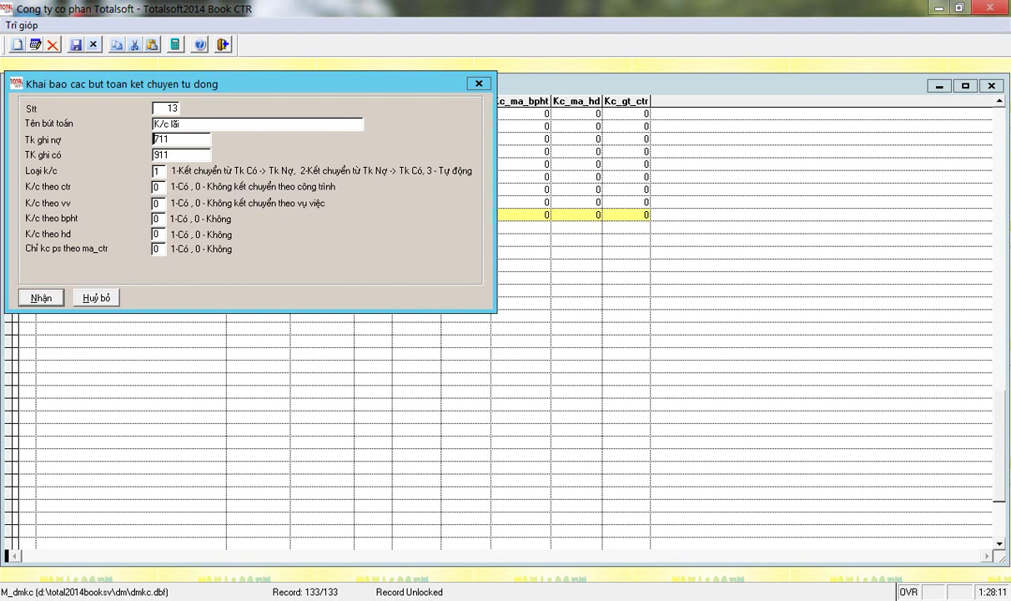
text(369 623911)
key(BackSpace)
key(BackSpace)
key(BackSpace)
key(BackSpace)
key(BackSpace)
key(BackSpace)
key(BackSpace)
key(BackSpace)
key(BackSpace)
key(BackSpace)
- Set the profit closing entry's debit account to 911 and its credit account to 4212
text(911)
key(Return)
key(Return)
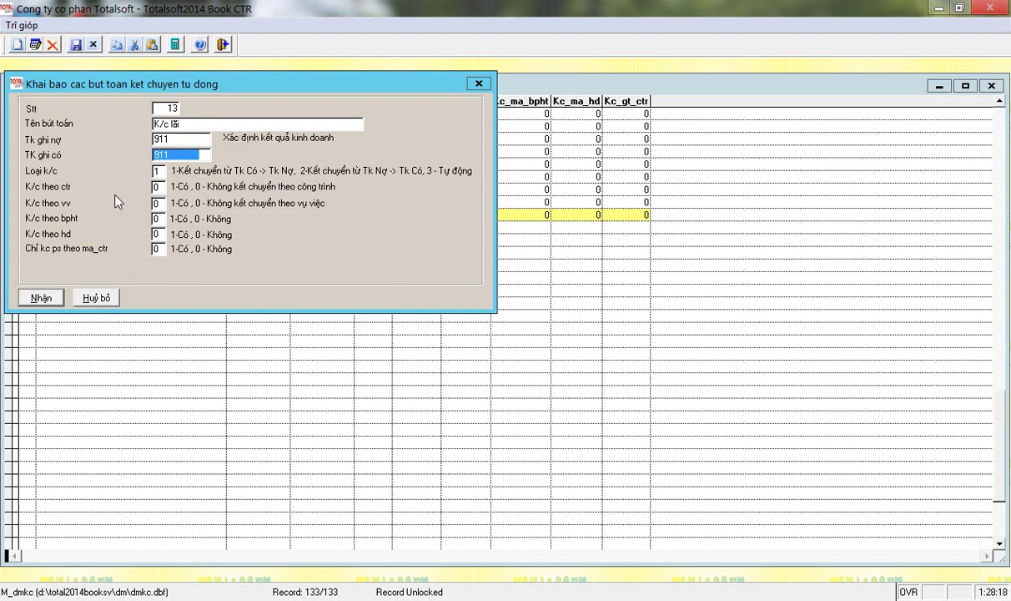
text(4212)
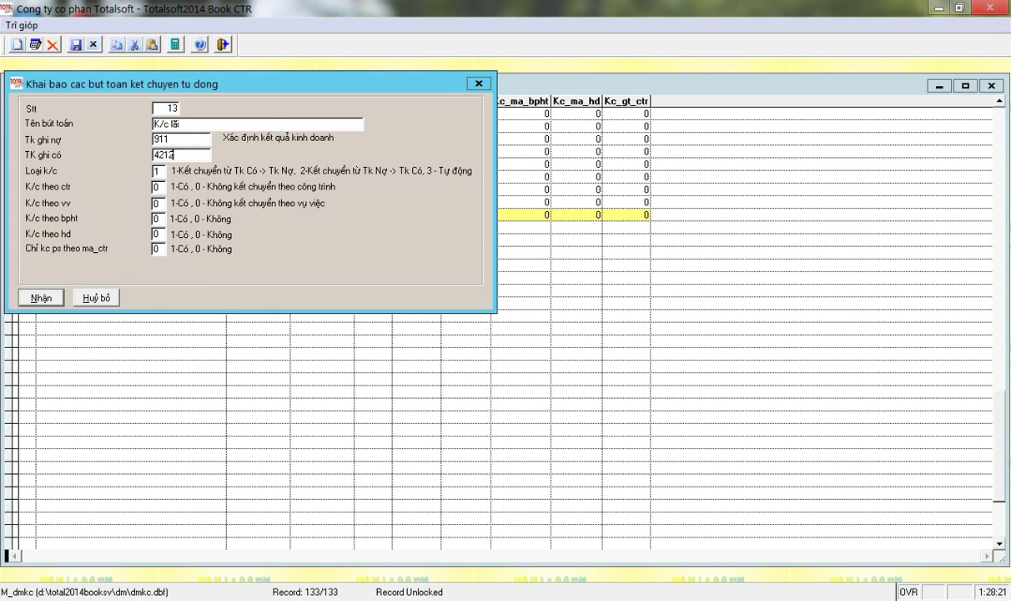
- Set the profit entry's transfer type to 3 (Tự động), save it and close the list of closing entries
key(Return)
text(2)
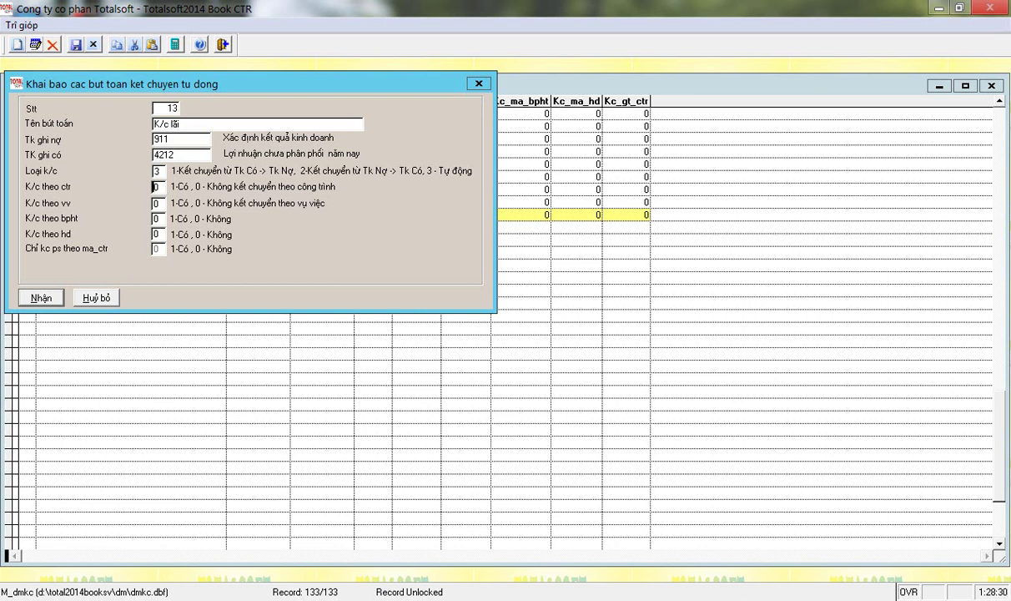
key(Return)
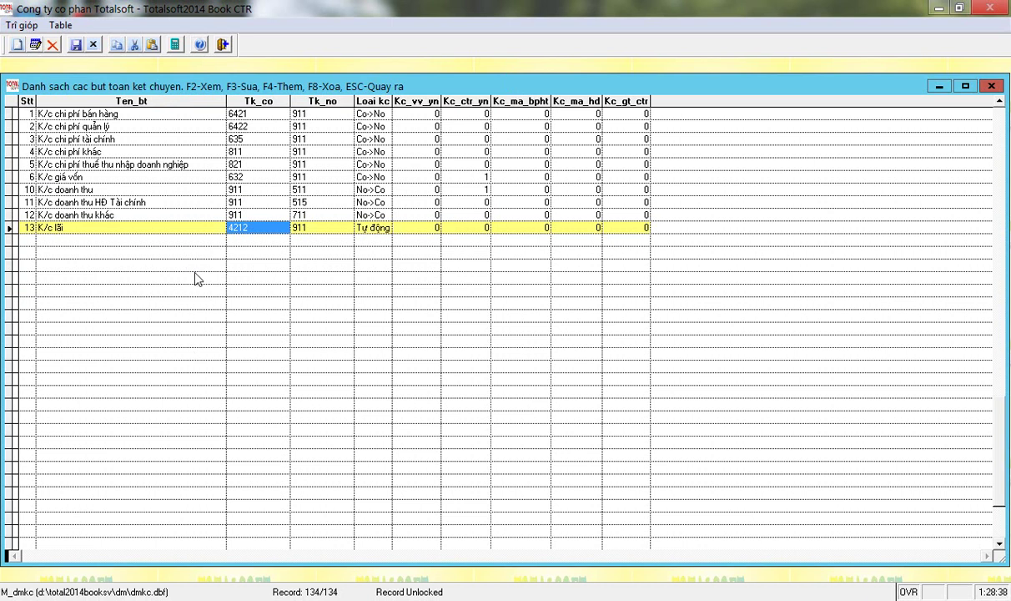
key(Escape)
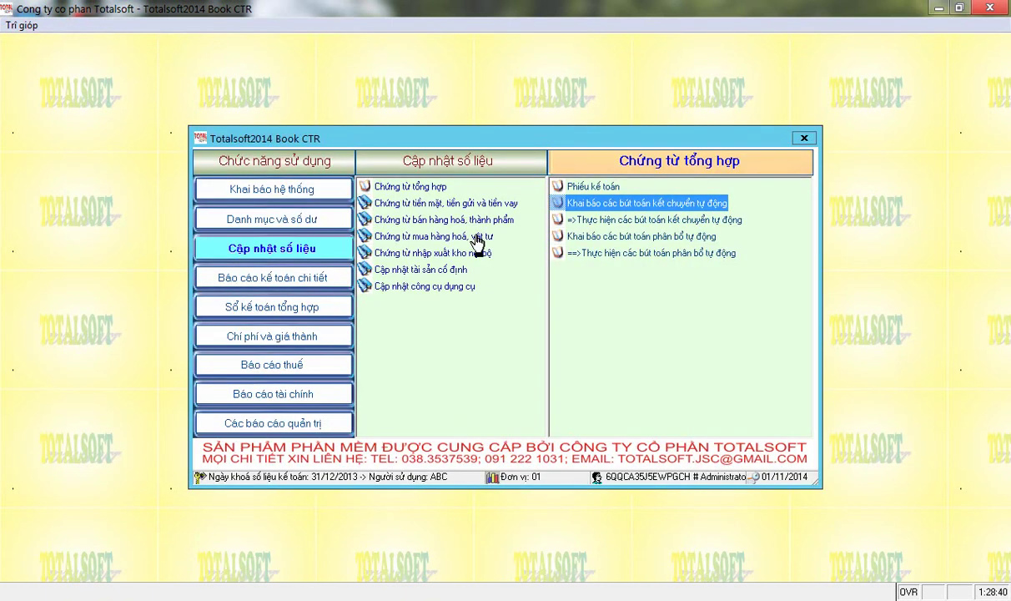
- Open the function that runs the automatic closing entries (Thực hiện các bút toán kết chuyển tự động) for 2014
click(600, 222)
double_click(600, 222)
key(Return)
key(Return)
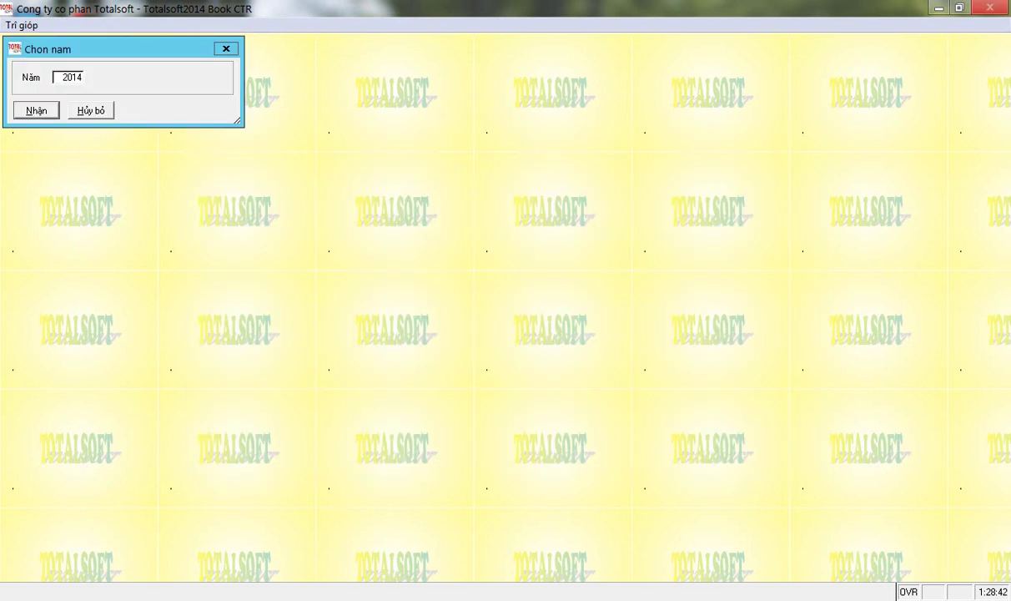
click(152, 229)
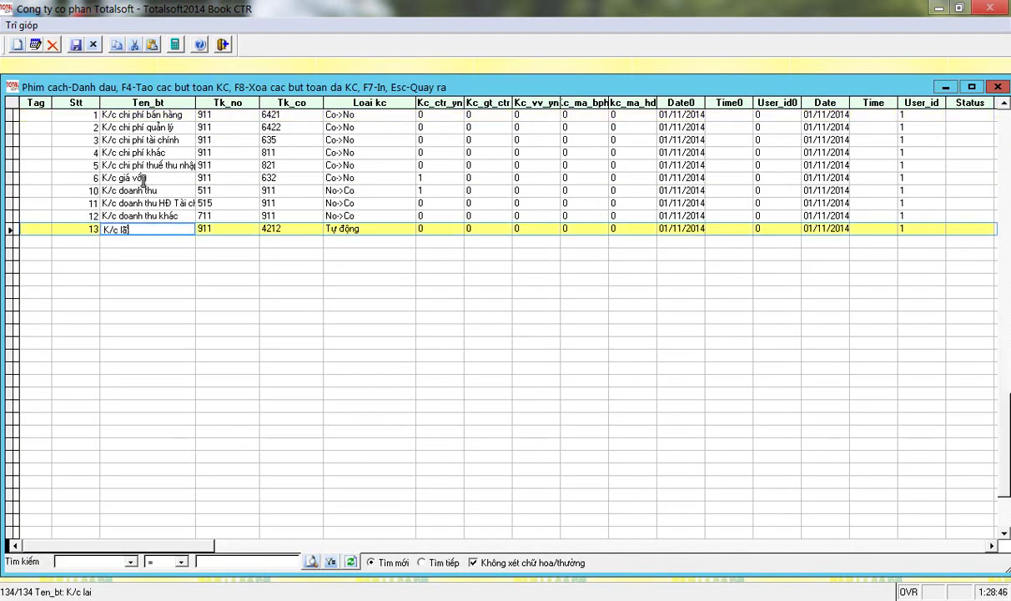
- Tag all closing entries from 1 "K/c chi phí bán hàng" through 12 "K/c doanh thu khác" for execution
key(Up)
key(Up)
key(Up)
key(Up)
key(Up)
key(Up)
key(Up)
key(Up)
key(Up)
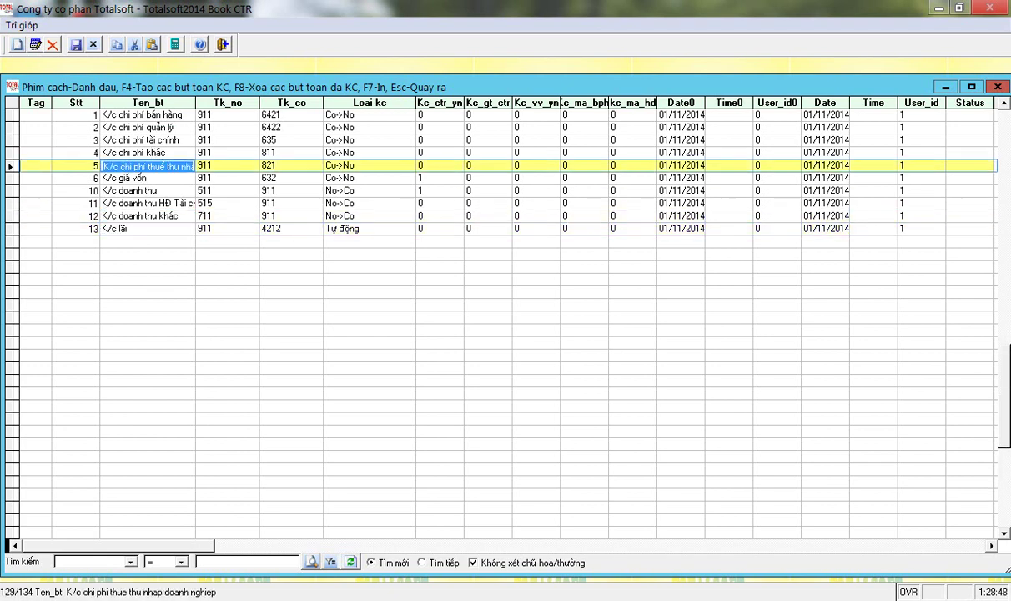
key(Down)
key(Down)
key(Up)
key(Up)
key(space)
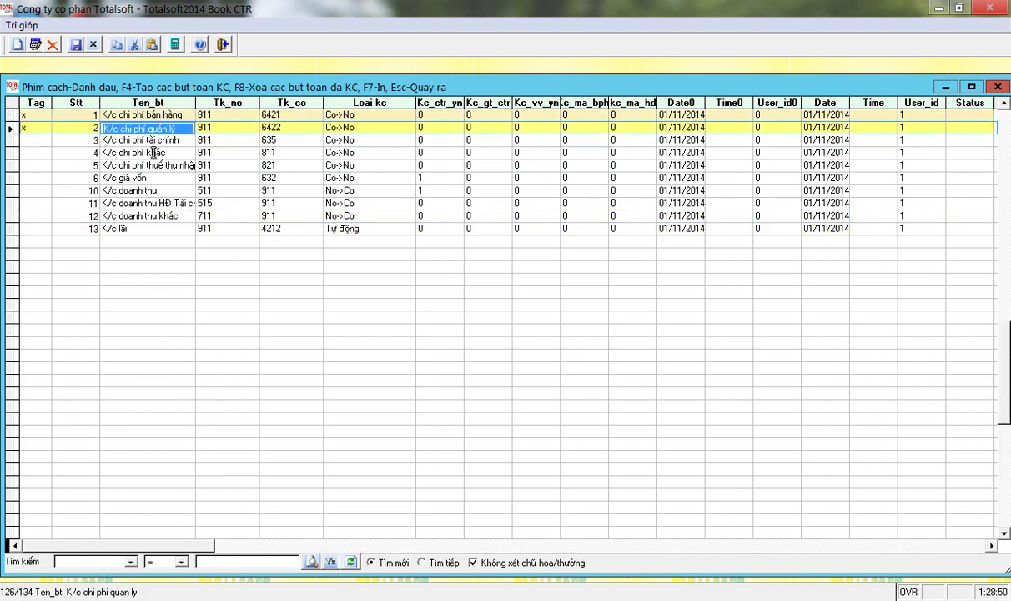
key(space)
key(space)
key(space)
key(space)
key(space)
key(space)
key(space)
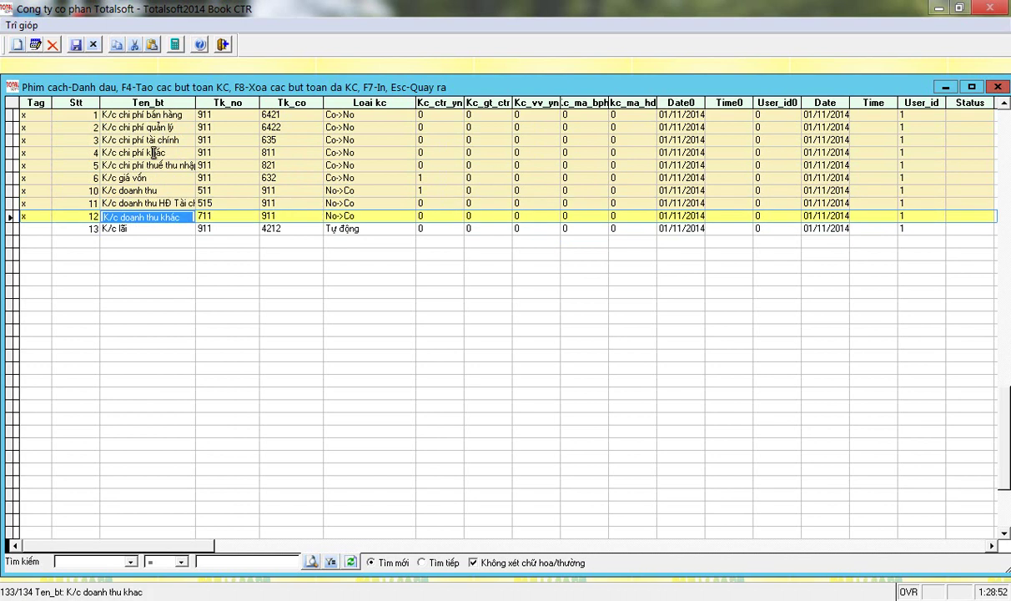
- Review the tagged expense and revenue closing entries and the separate "K/c lãi" entry
key(Down)
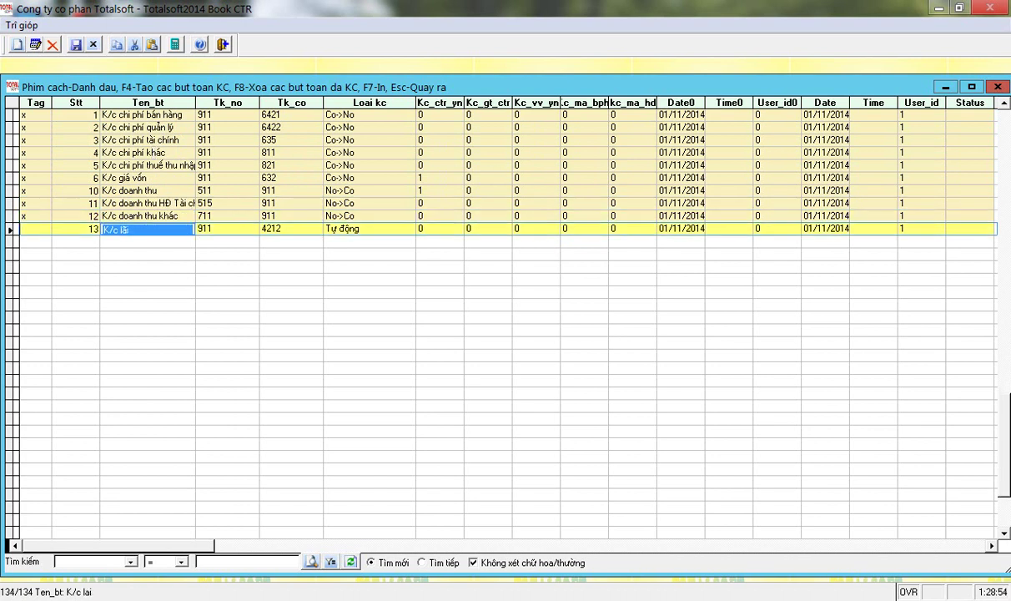
key(Up)
key(Up)
key(Up)
key(Down)
key(Down)
key(Down)
key(Up)
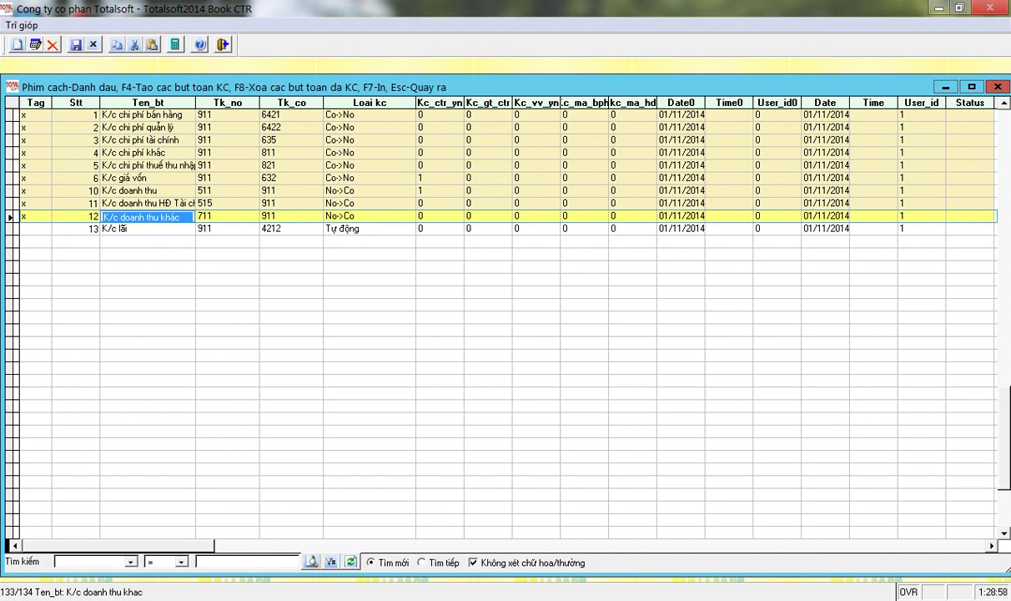
key(Up)
key(Up)
key(Up)
key(Up)
key(Up)
key(Up)
key(Up)
key(Up)
key(Down)
key(Down)
key(Down)
key(Down)
key(Down)
key(Down)
key(Down)
key(Down)
- Create the tagged closing entries from period 1 to period 1 (01/01/2014 to 31/01/2014) and leave the list
key(F4)
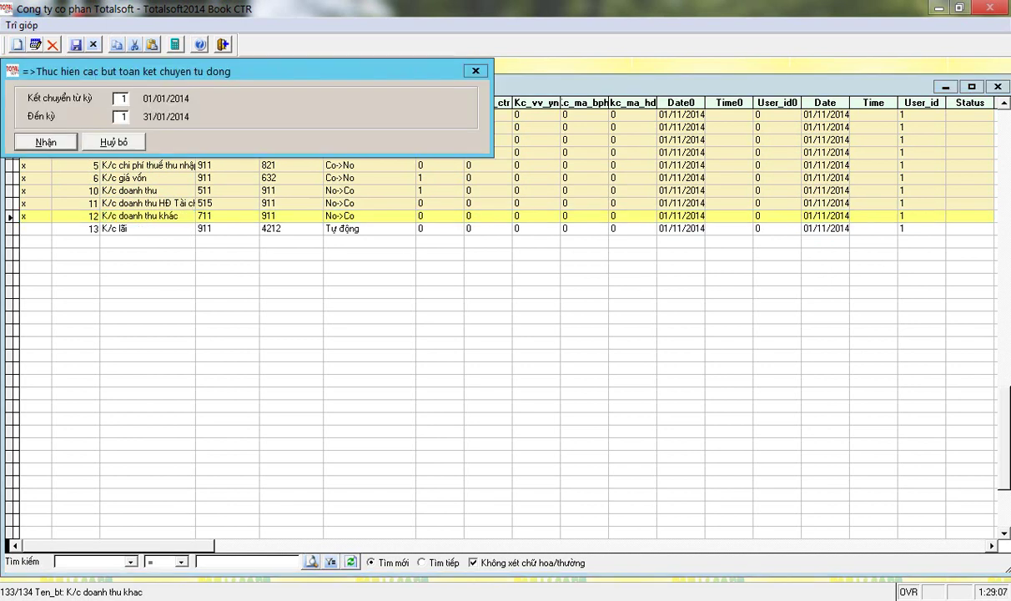
key(Return)
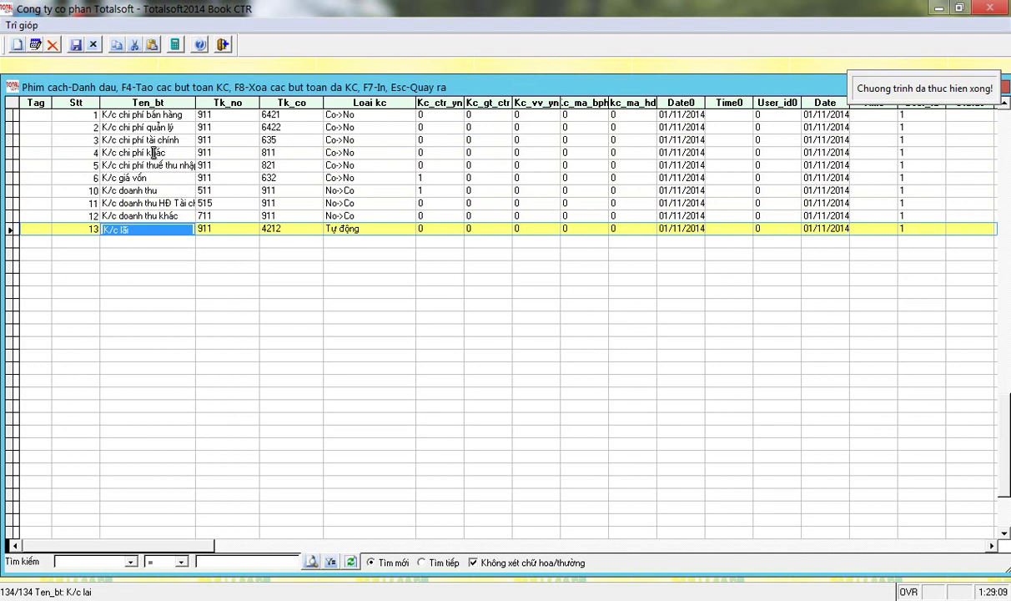
key(Escape)
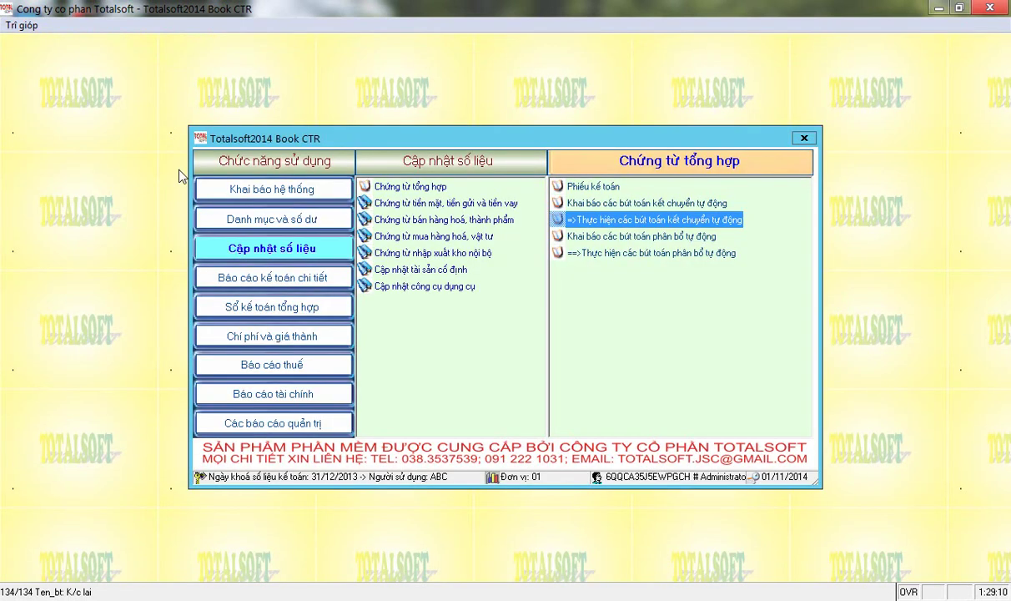
- Open the trial balance (Bảng cân đối số ps của các tài khoản) for 01/01/2014 to 31/01/2014
click(265, 391)
click(559, 183)
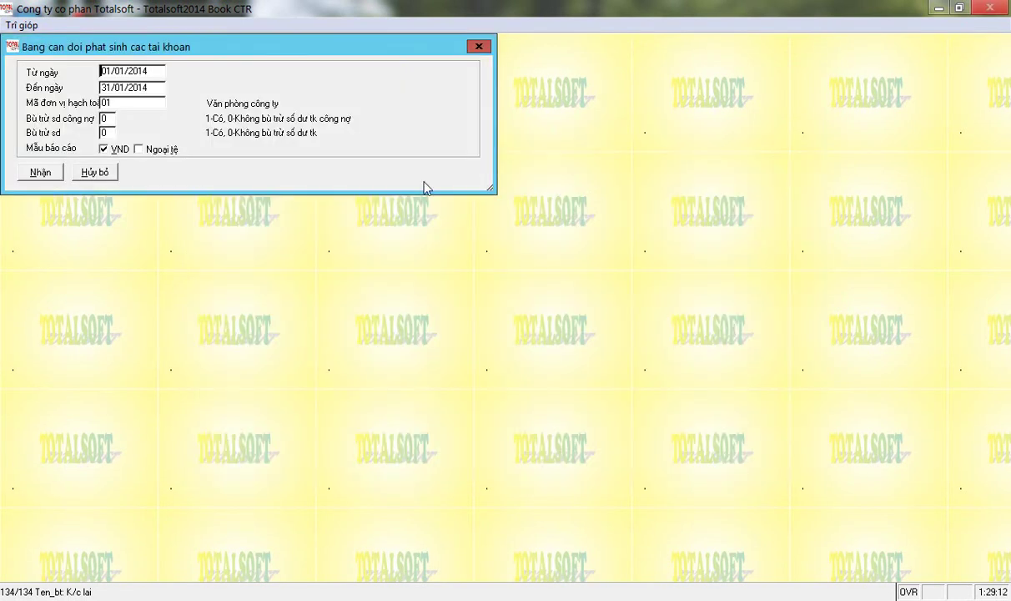
click(77, 172)
click(574, 185)
click(41, 173)
- Examine the closing balance of account 911 and the turnover of account 511, and close the trial balance
scroll(282, 301, down, 5)
scroll(282, 301, up, 4)
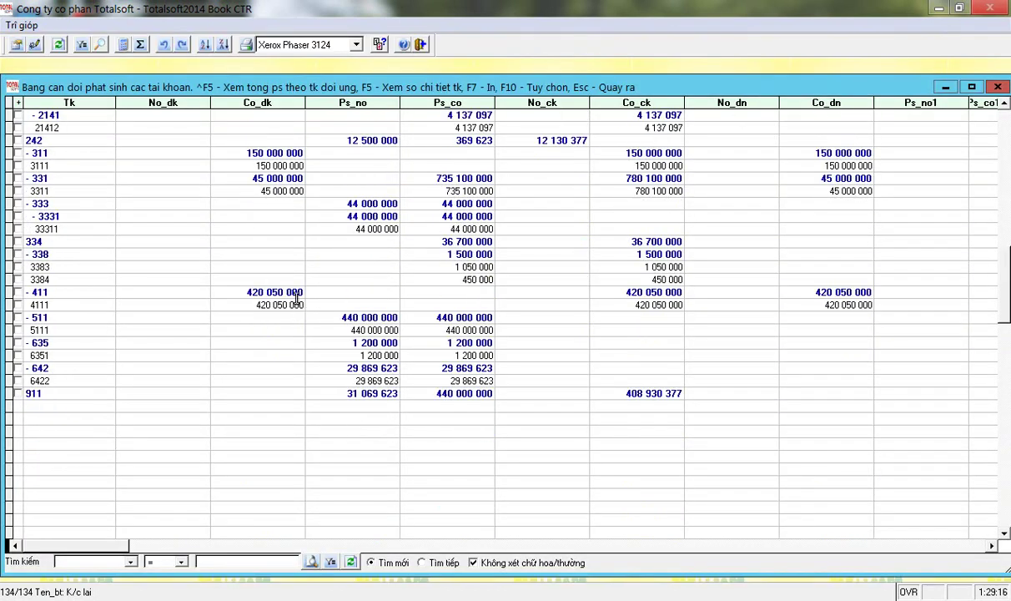
click(634, 393)
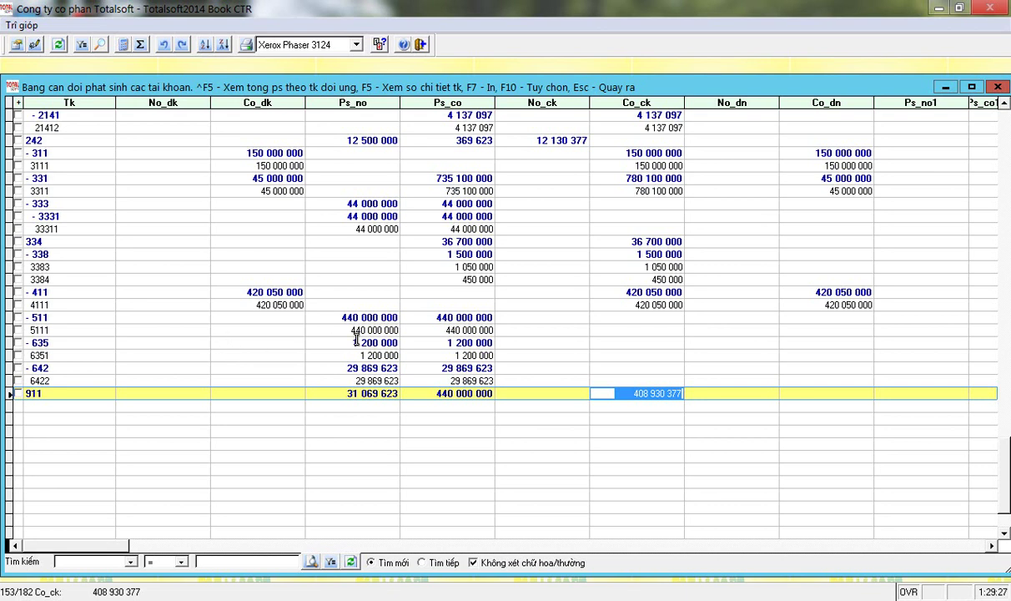
click(330, 318)
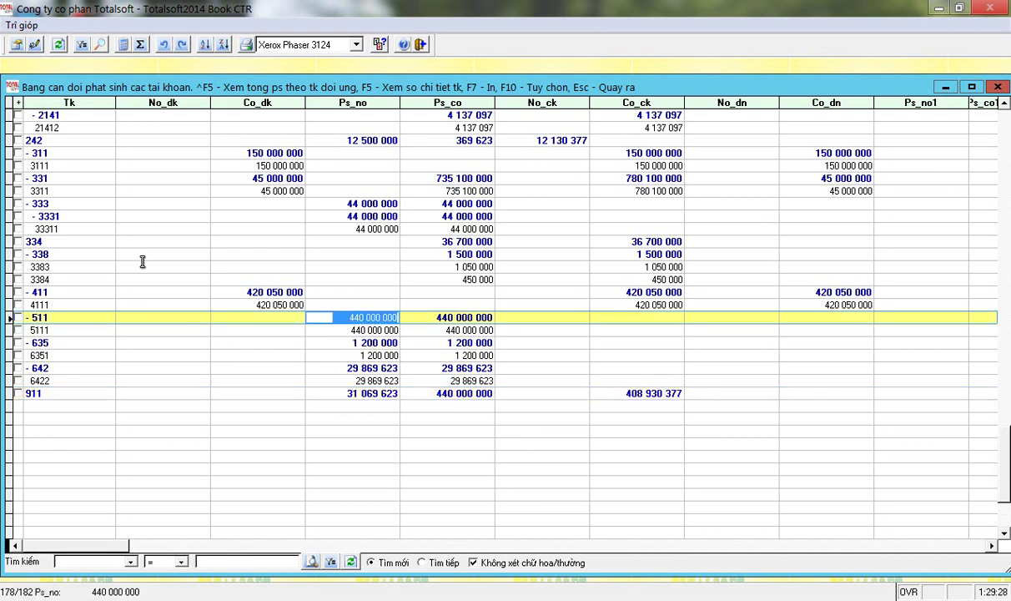
scroll(200, 263, up, 3)
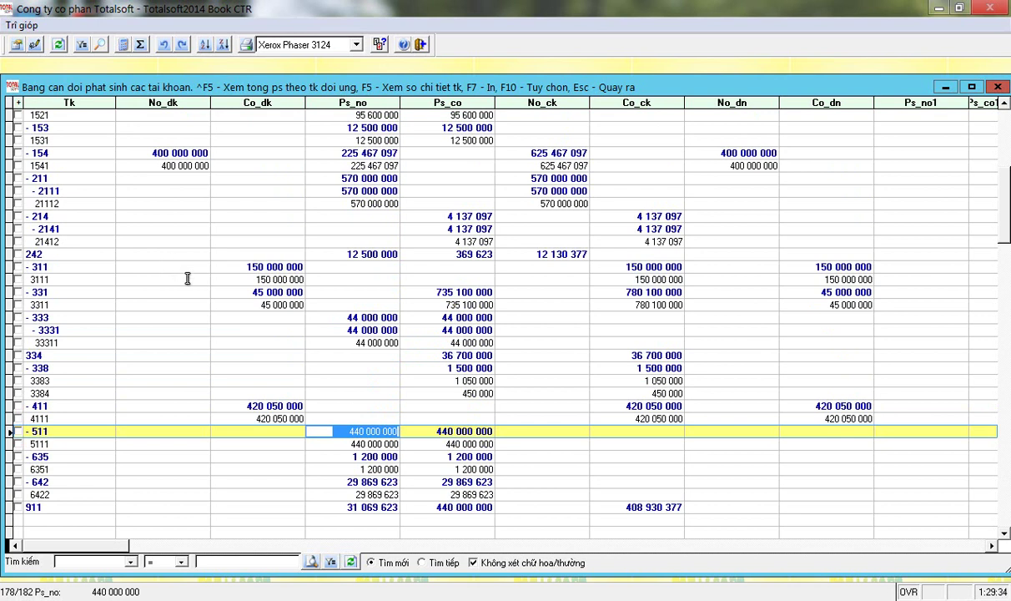
scroll(188, 278, up, 4)
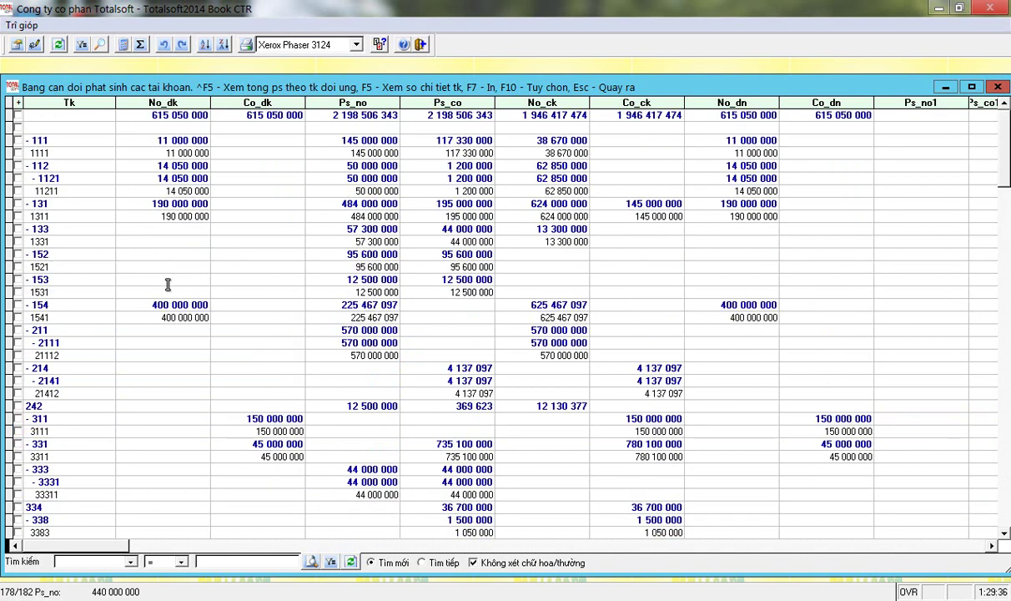
key(Escape)
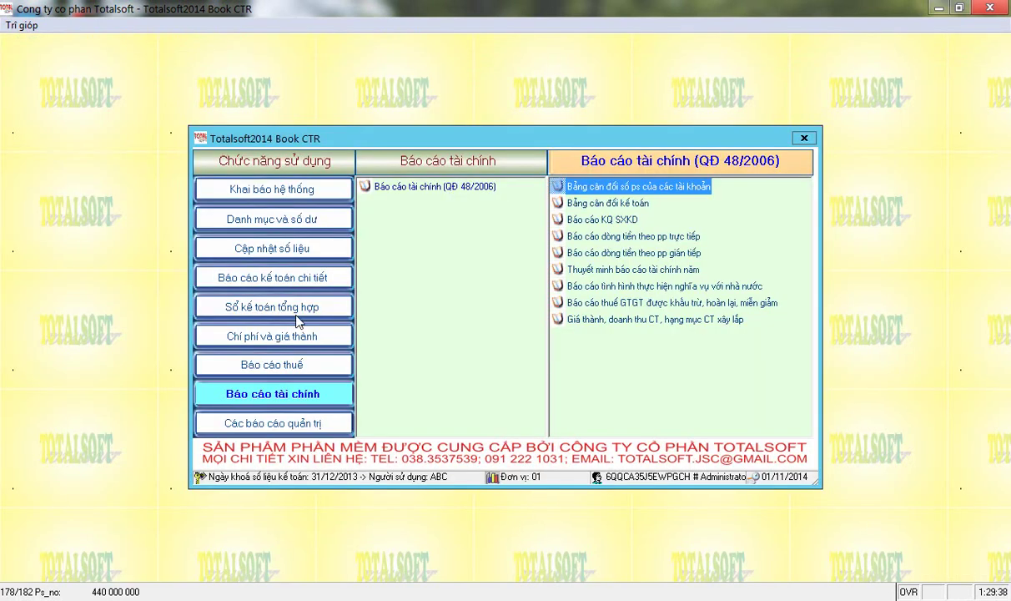
- Open the construction project costing report for account 154 from 01/01/2014 to 31/01/2014
click(282, 337)
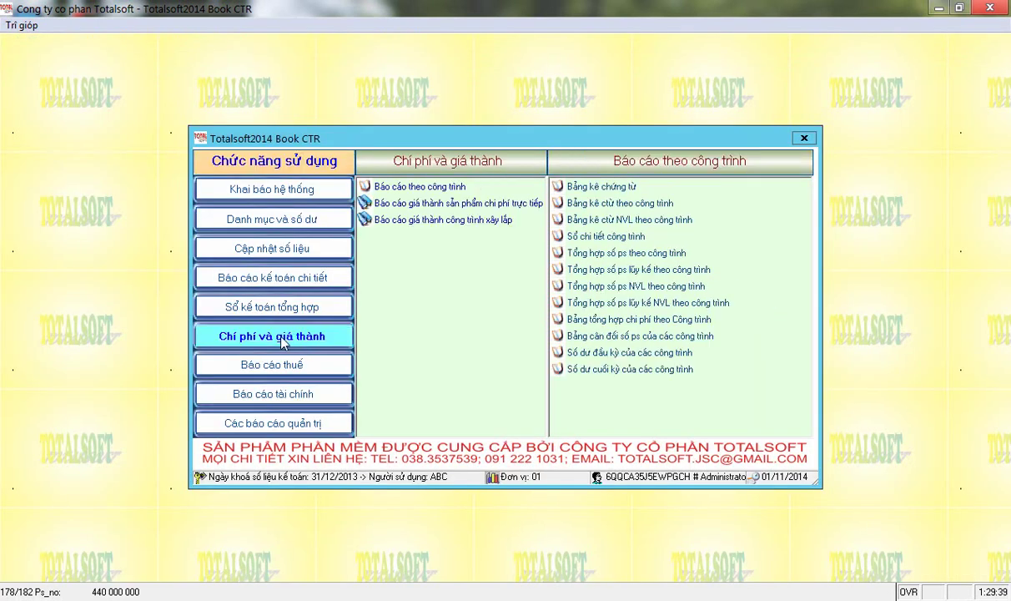
click(409, 220)
double_click(606, 188)
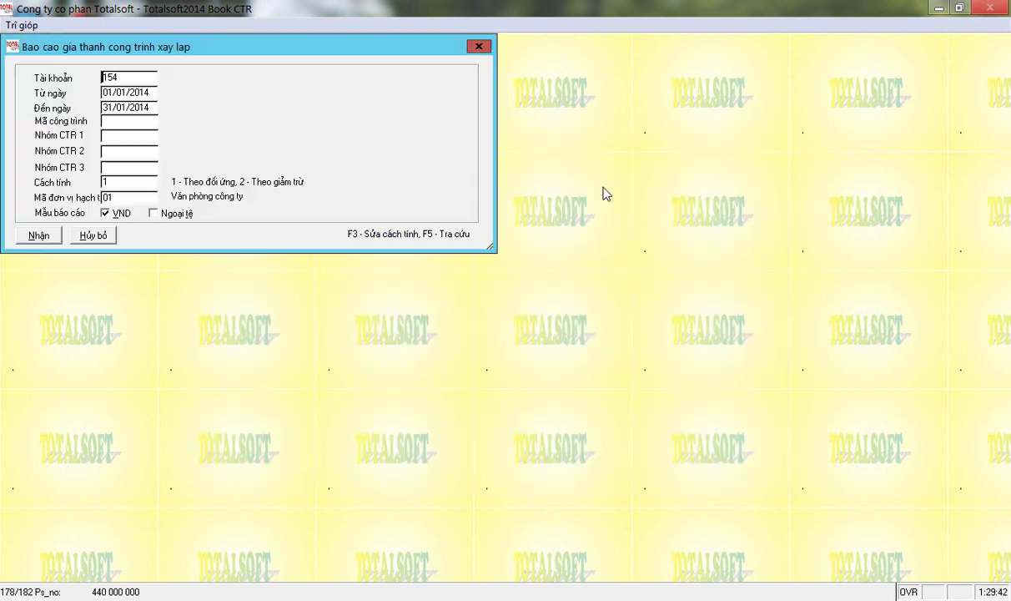
click(43, 227)
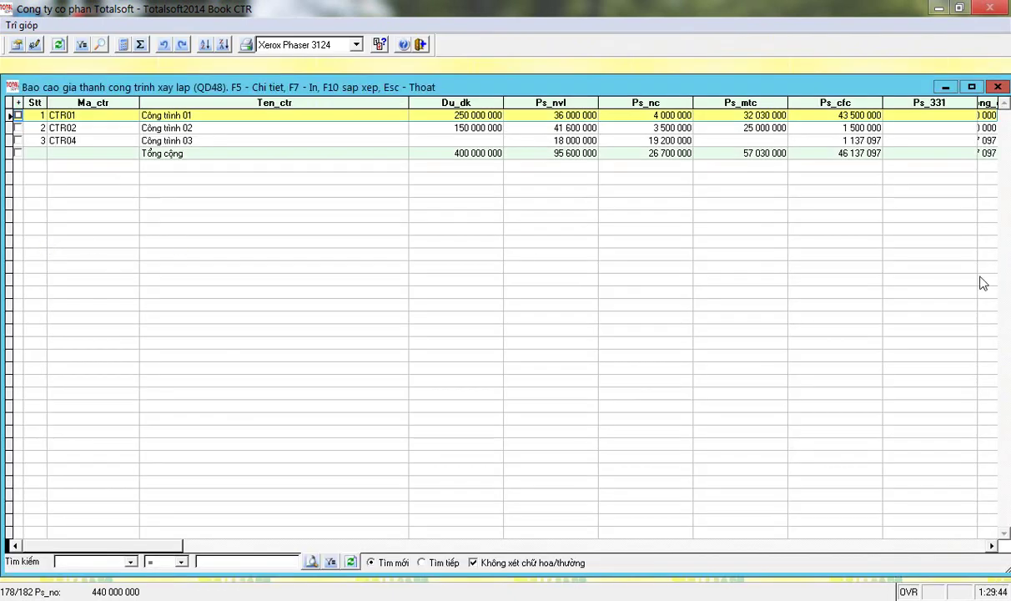
- Examine the revenue (Ps_511) and cost of goods sold (Ps_632) of the first project, CTR01, in the costing report
click(992, 545)
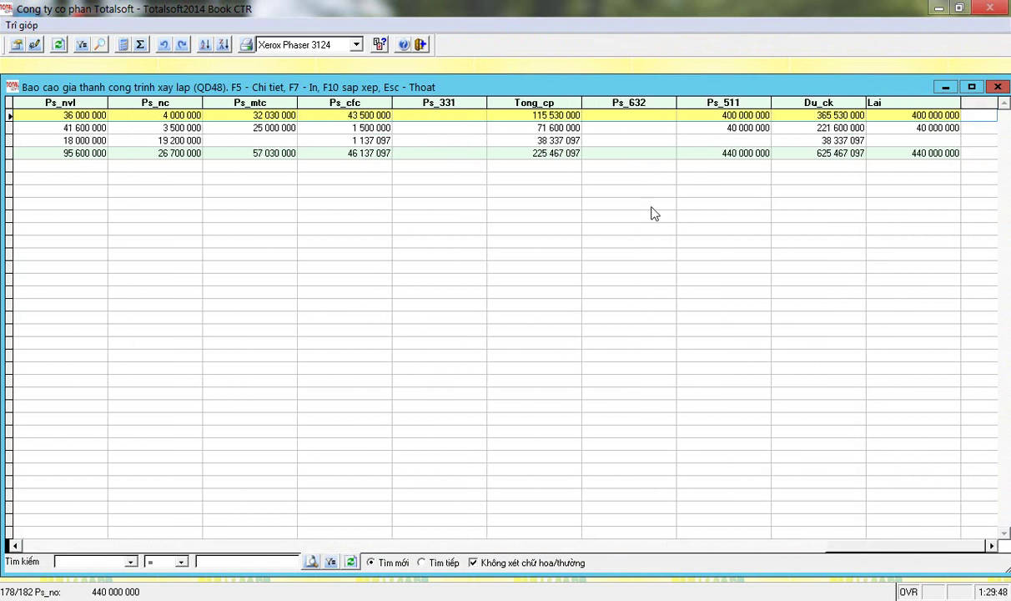
click(705, 115)
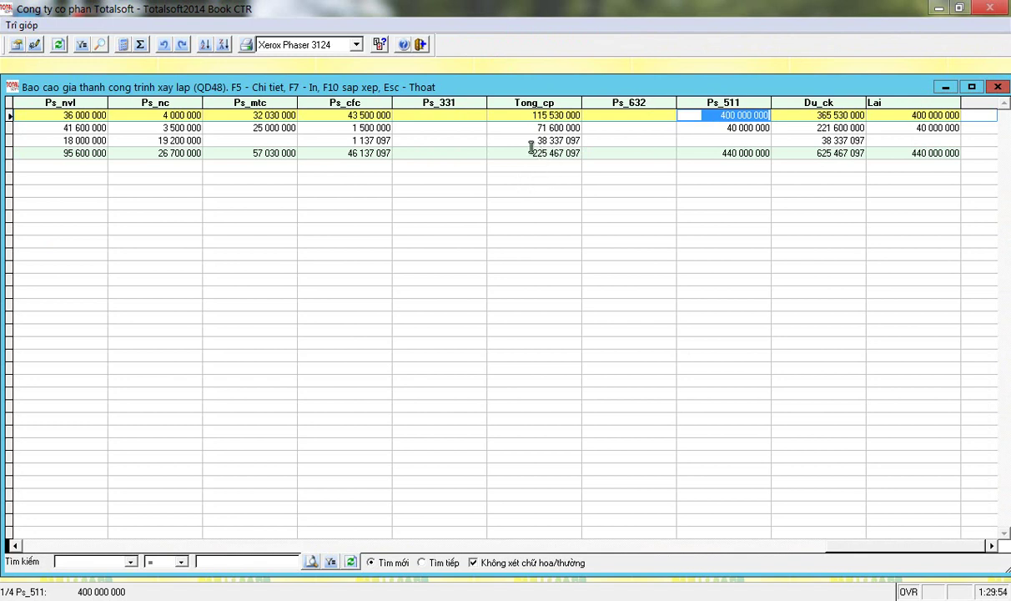
click(588, 115)
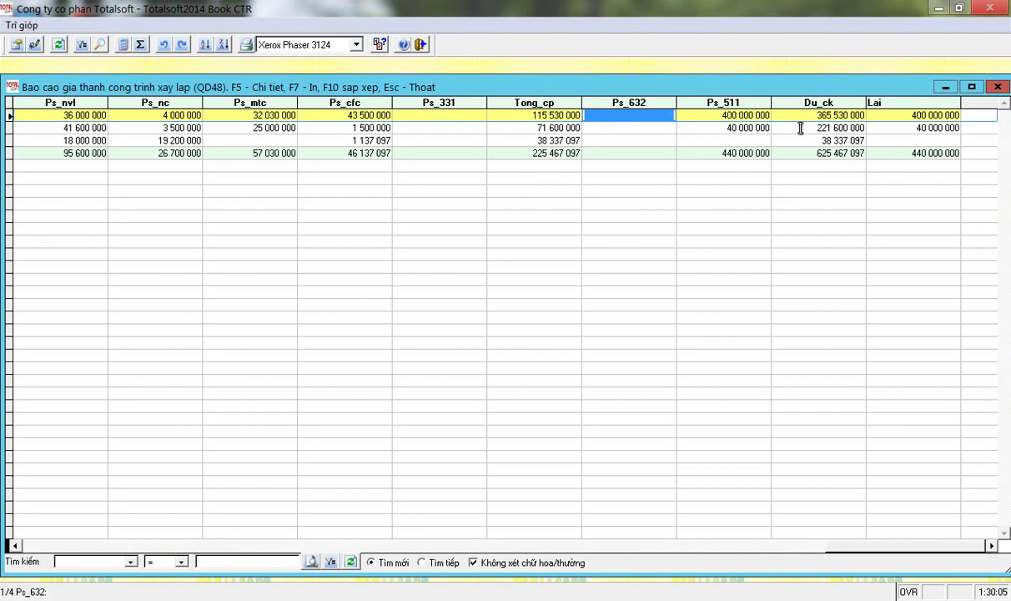
- Compare the revenue (Ps_511) with the closing cost balance (Du_ck) of the first two projects, and close the costing report
click(835, 127)
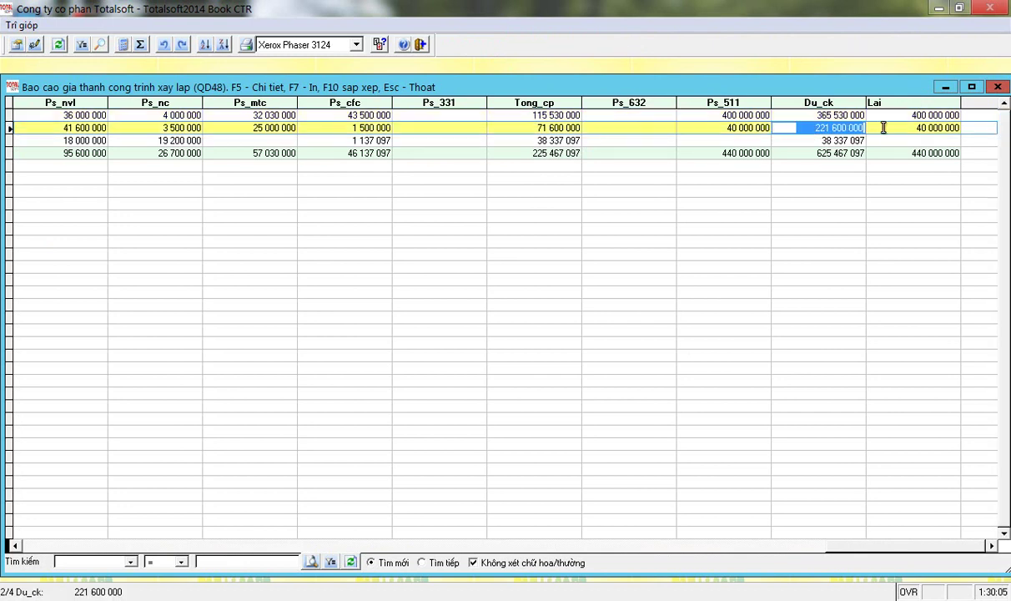
click(722, 128)
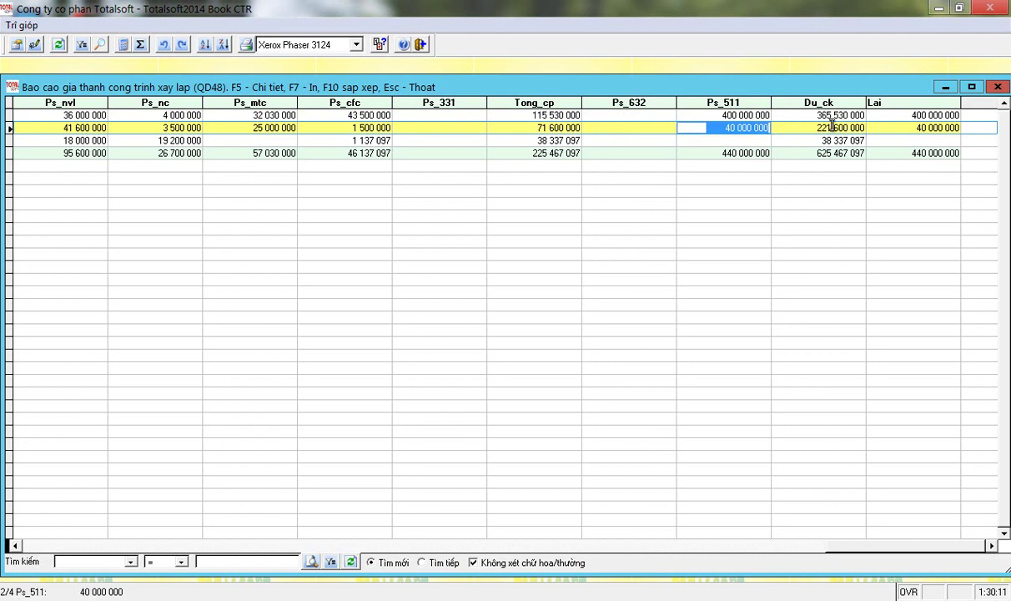
click(807, 115)
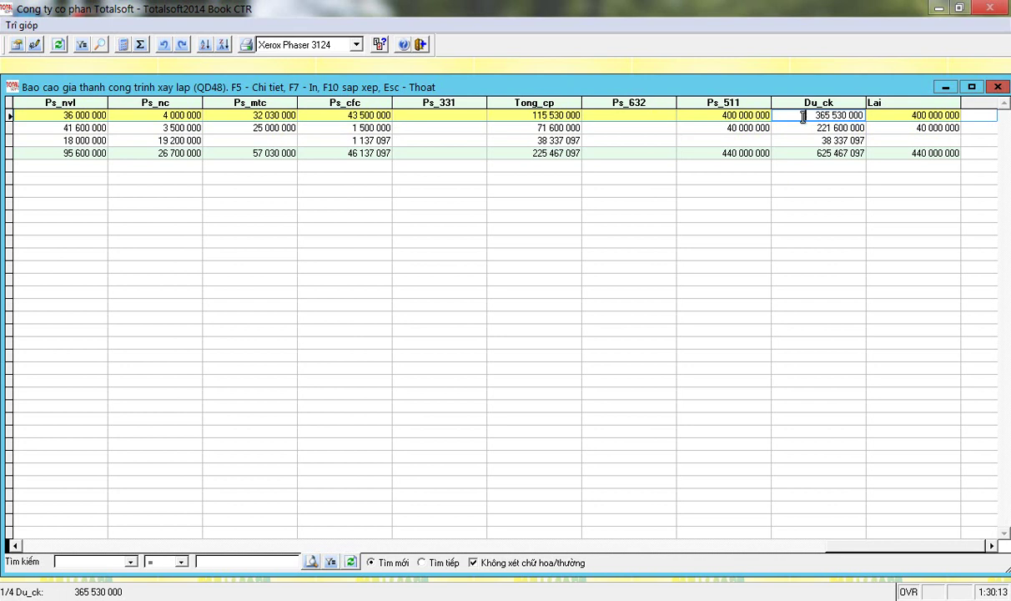
drag(814, 115, 884, 122)
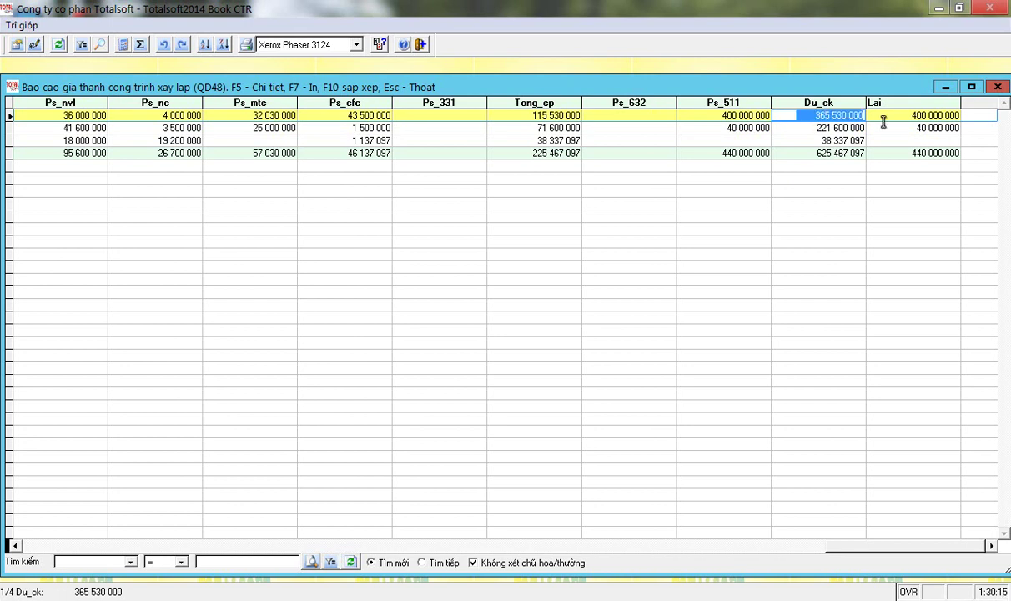
drag(678, 114, 801, 118)
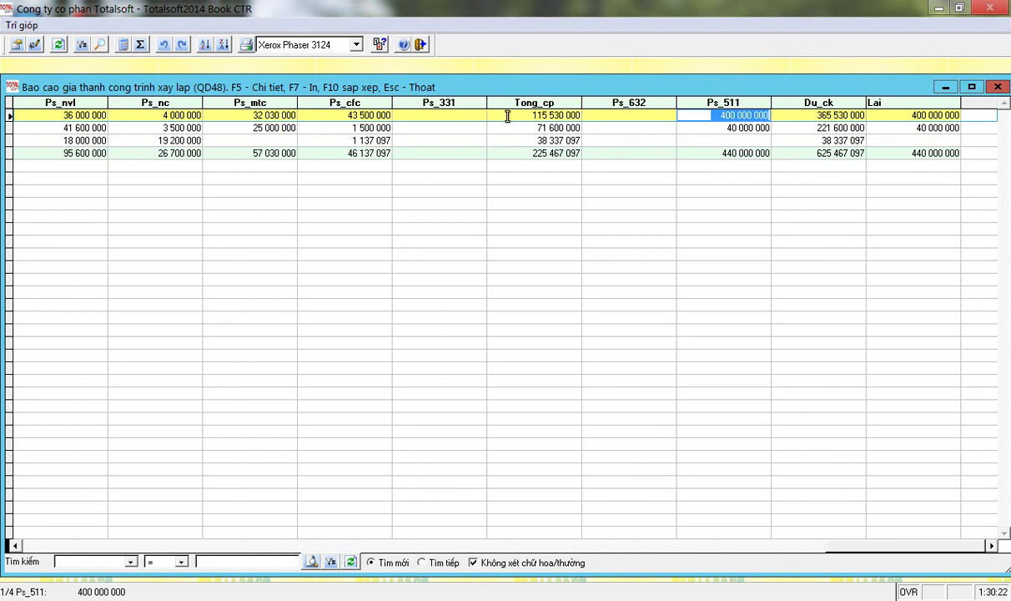
click(781, 113)
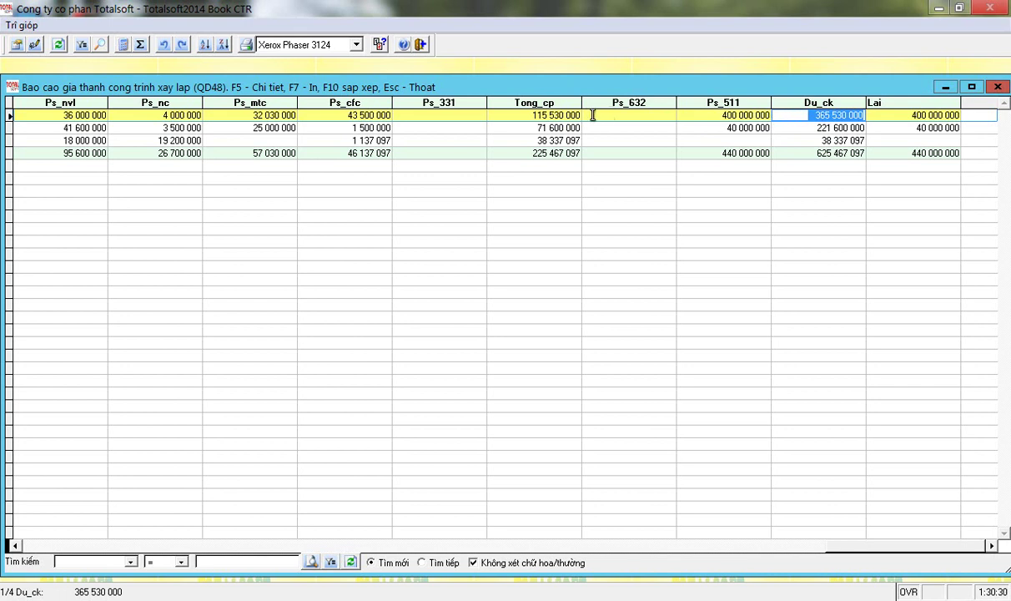
click(726, 114)
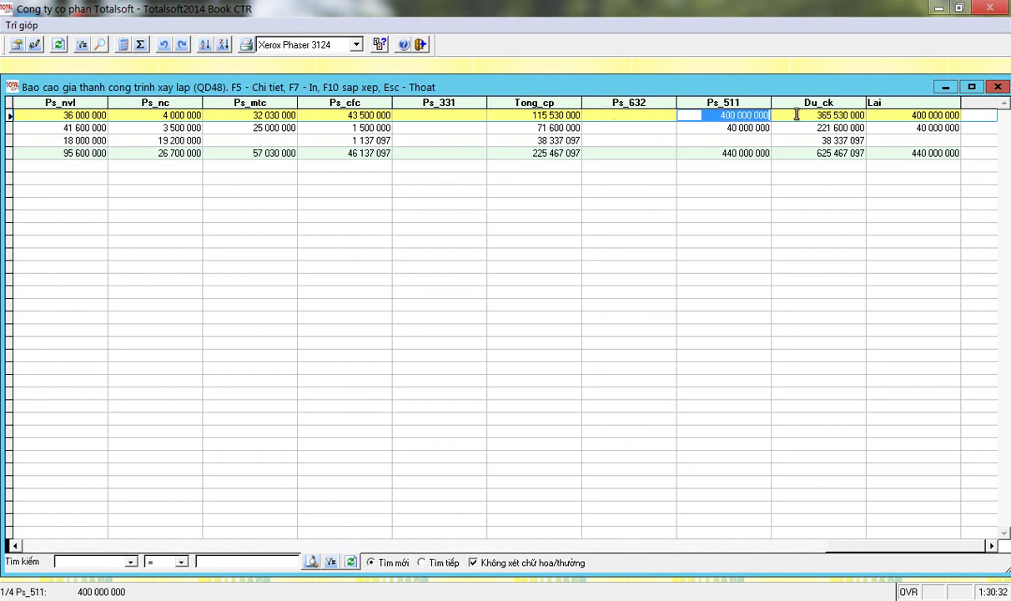
click(799, 114)
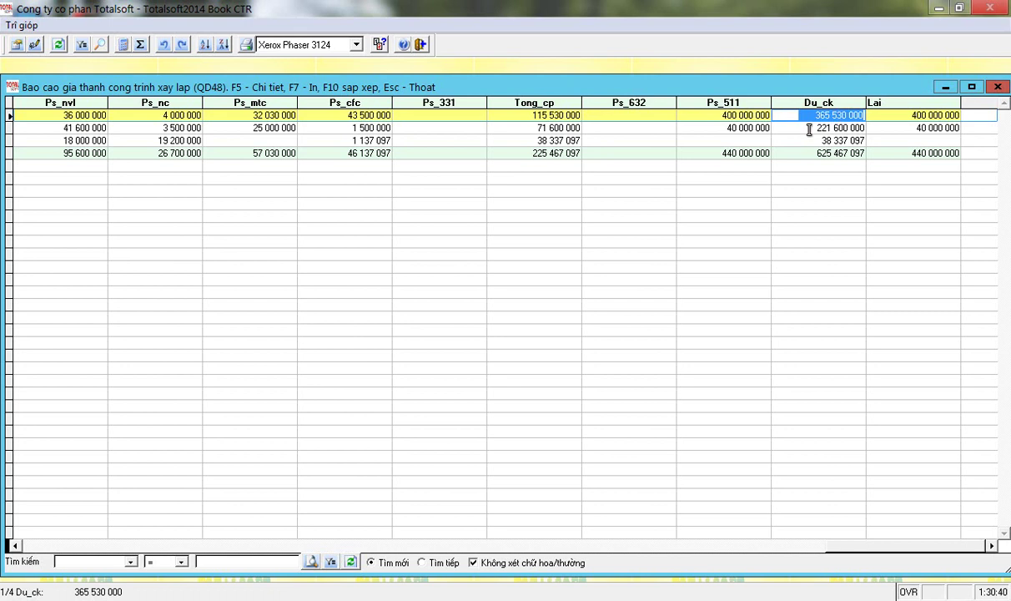
click(708, 128)
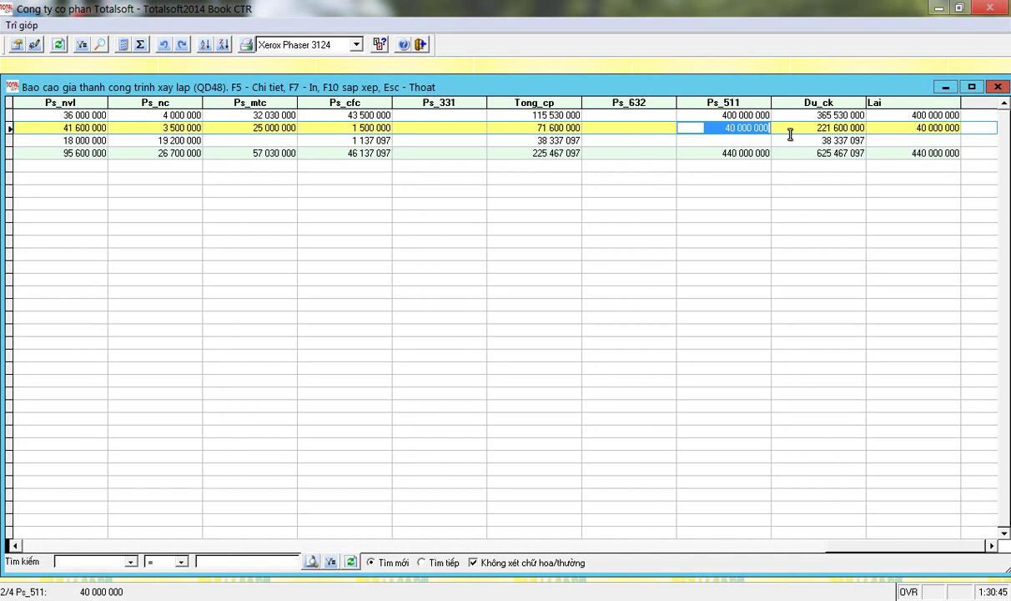
click(779, 115)
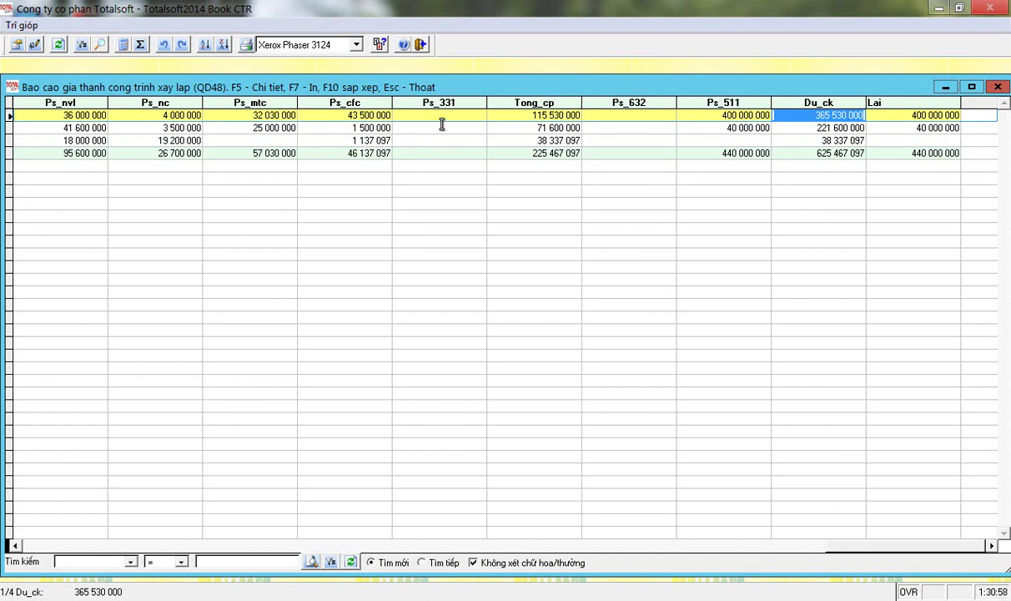
click(462, 113)
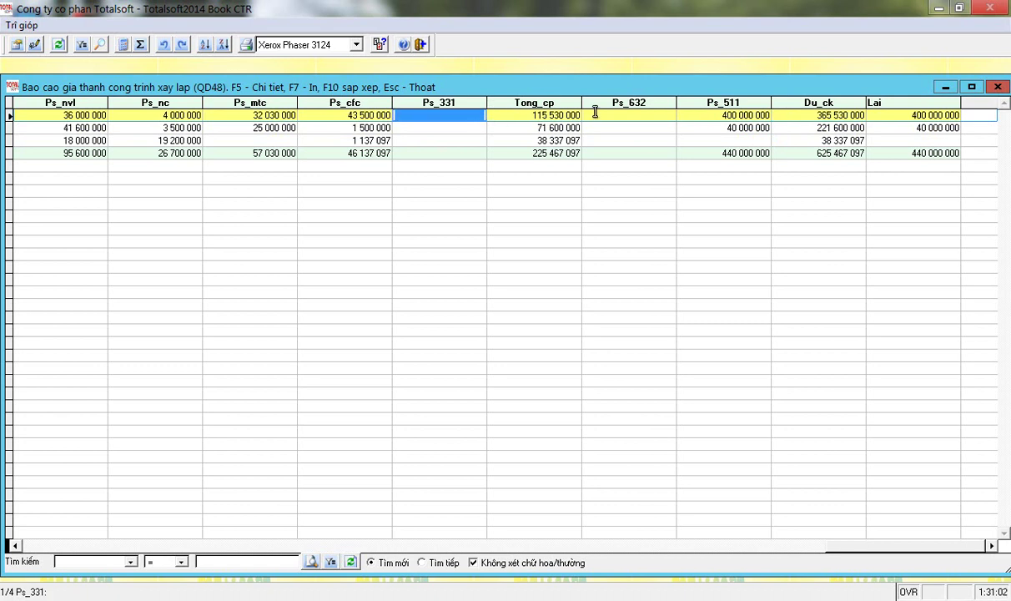
click(708, 126)
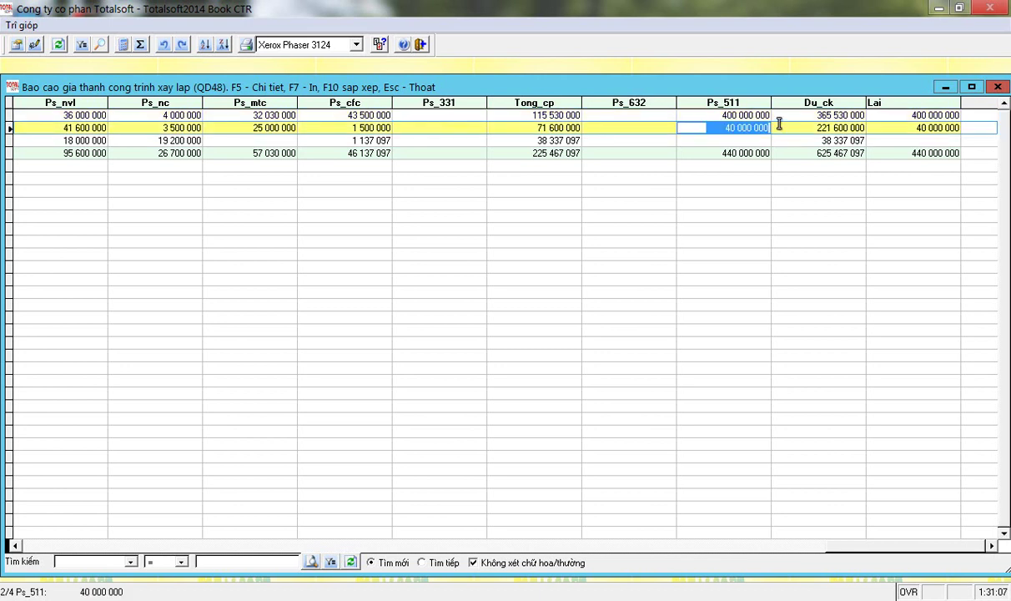
click(810, 127)
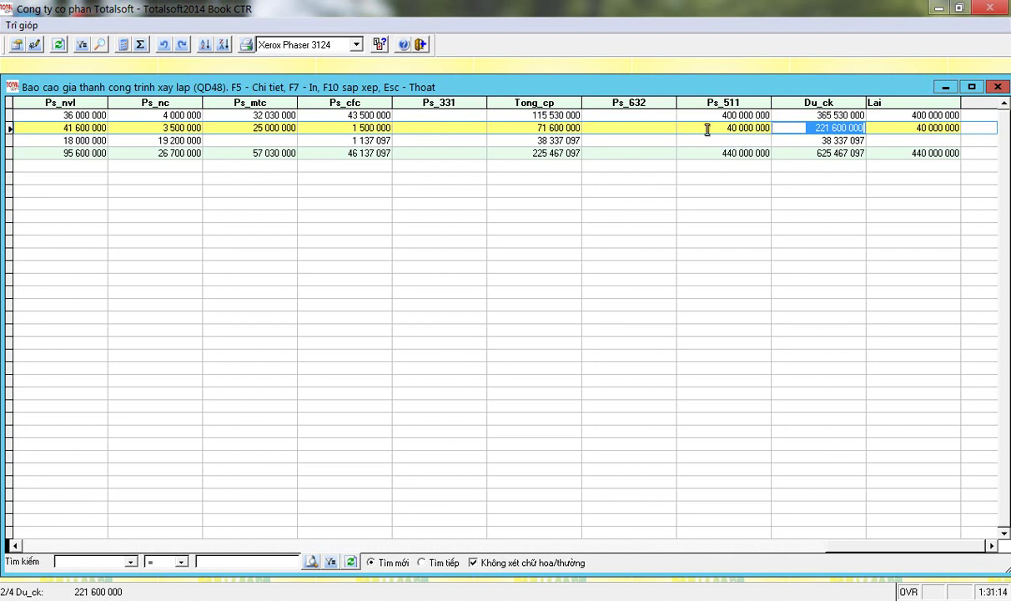
click(788, 115)
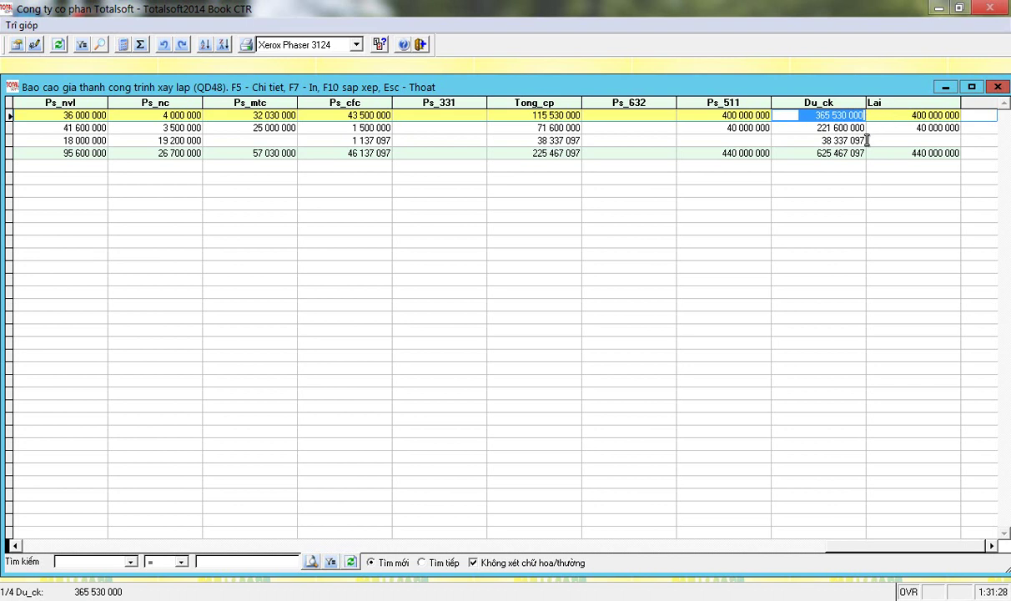
click(709, 129)
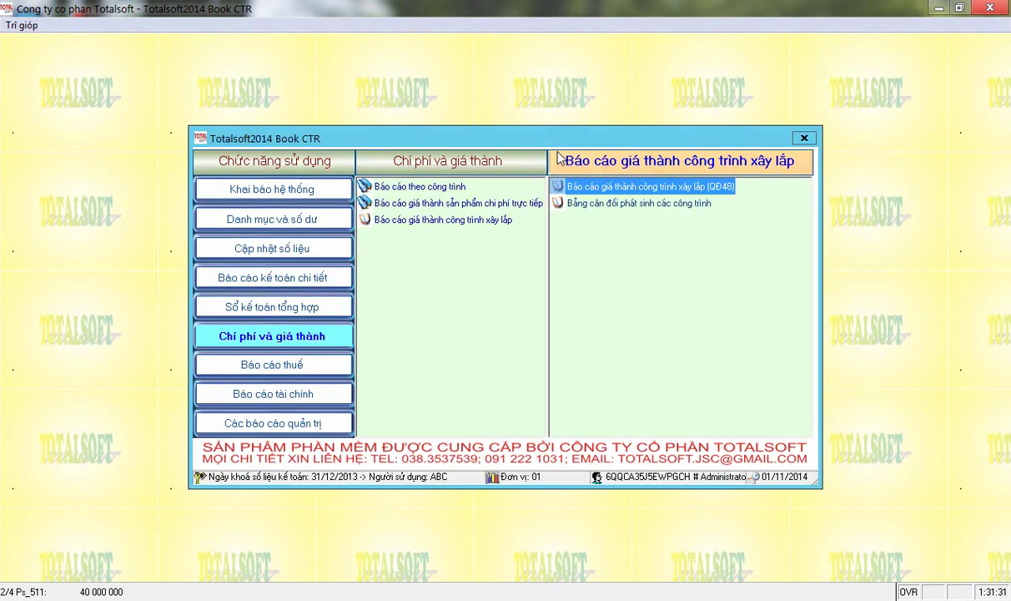
click(947, 83)
- Open the general accounting vouchers (Phiếu kế toán) from the data entry functions and start a new voucher
click(298, 257)
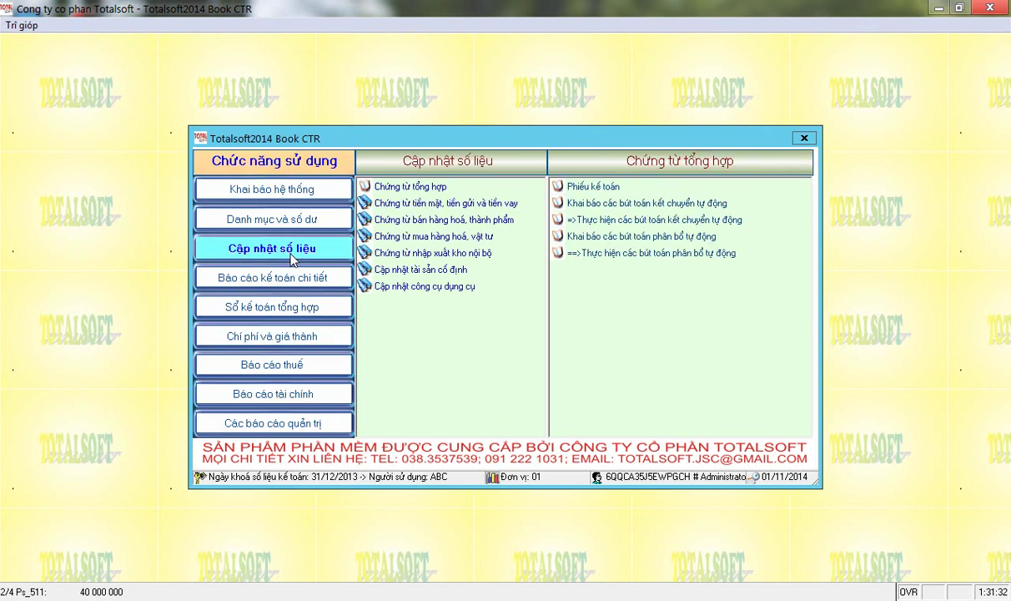
double_click(589, 189)
click(340, 223)
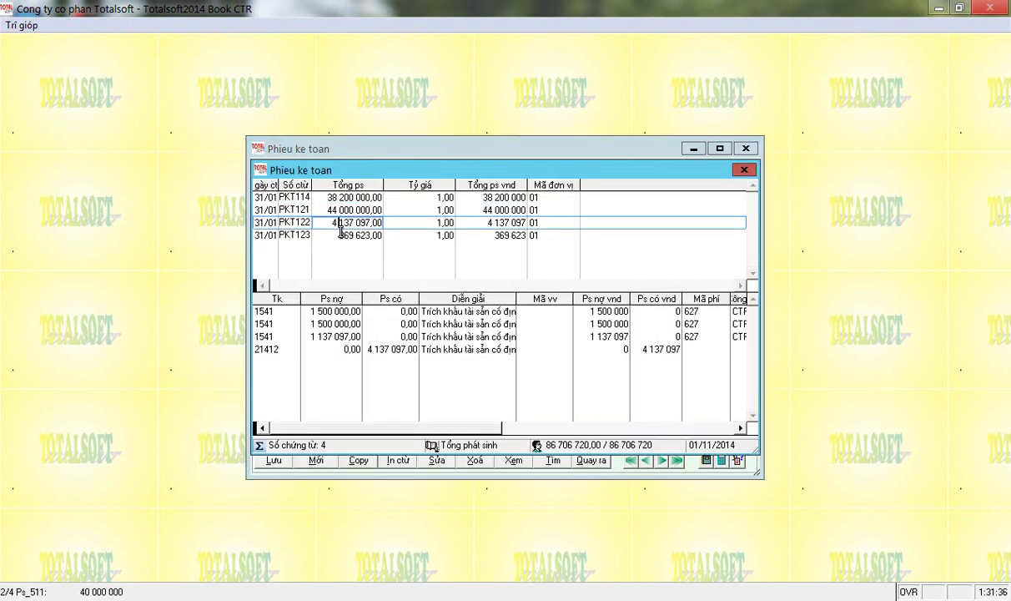
double_click(340, 235)
click(316, 460)
key(Return)
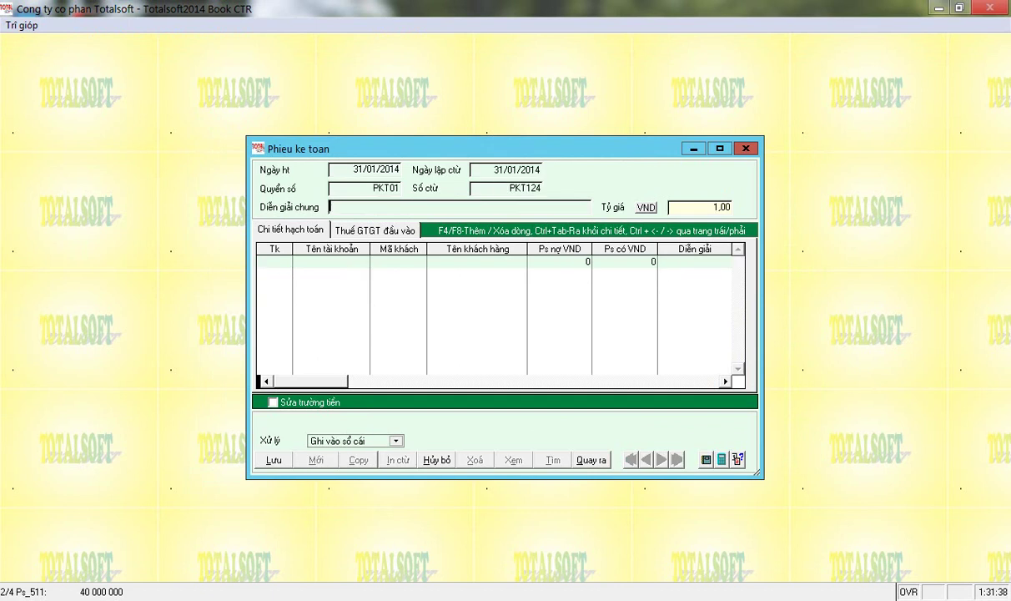
- Enter "Hạch toán giá vốn công trình" as the voucher's general description
text(Hach)
text( toans)
text( c)
text( c)
text(s vc)
text( công trình)
key(Return)
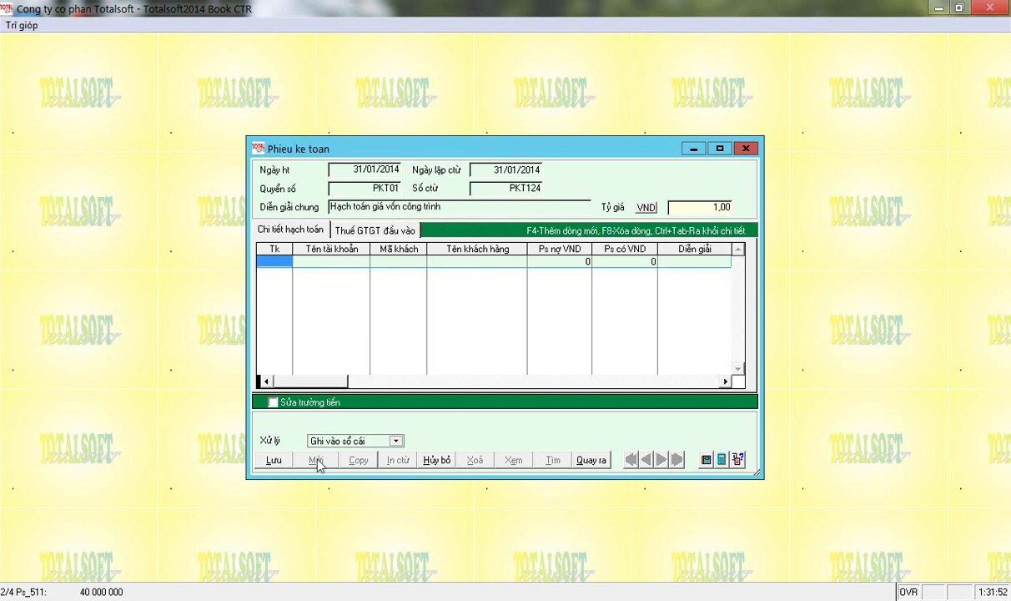
- Add a line debiting account 632 with 365 530 000 for project CTR01
text(632)
key(Return)
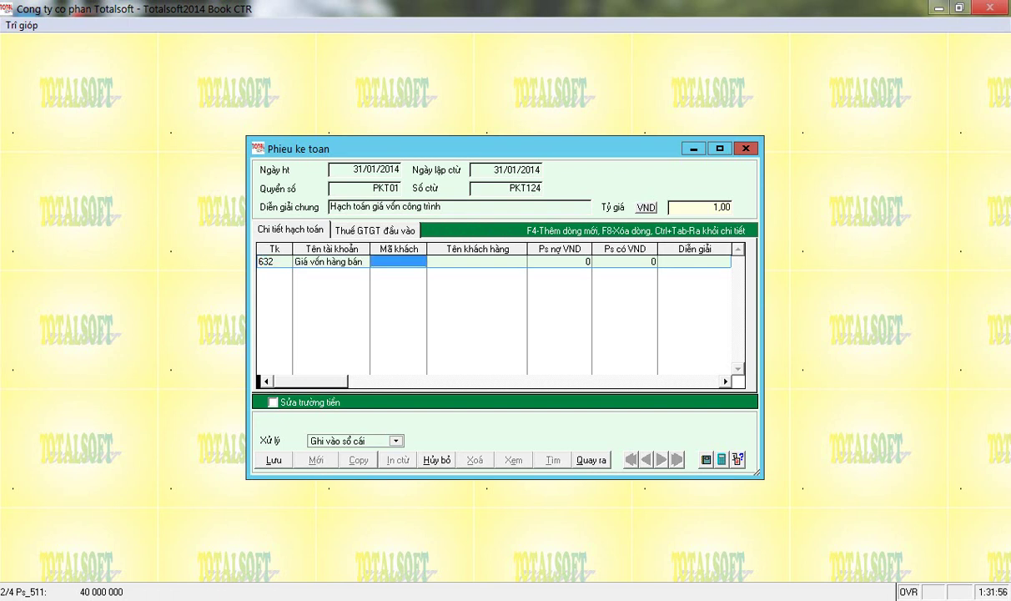
key(Return)
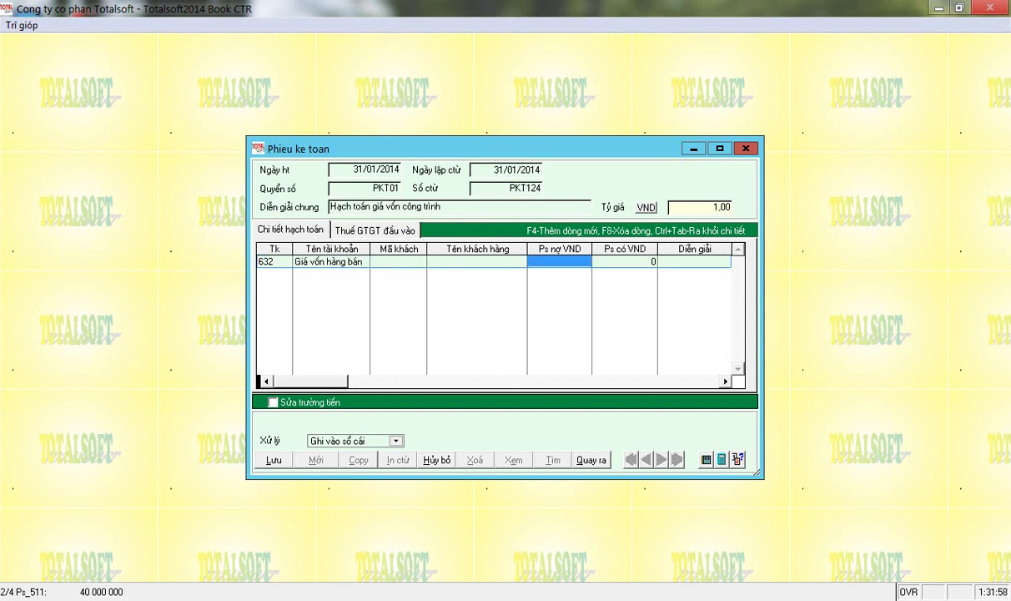
text(365530000)
key(Return)
key(Return)
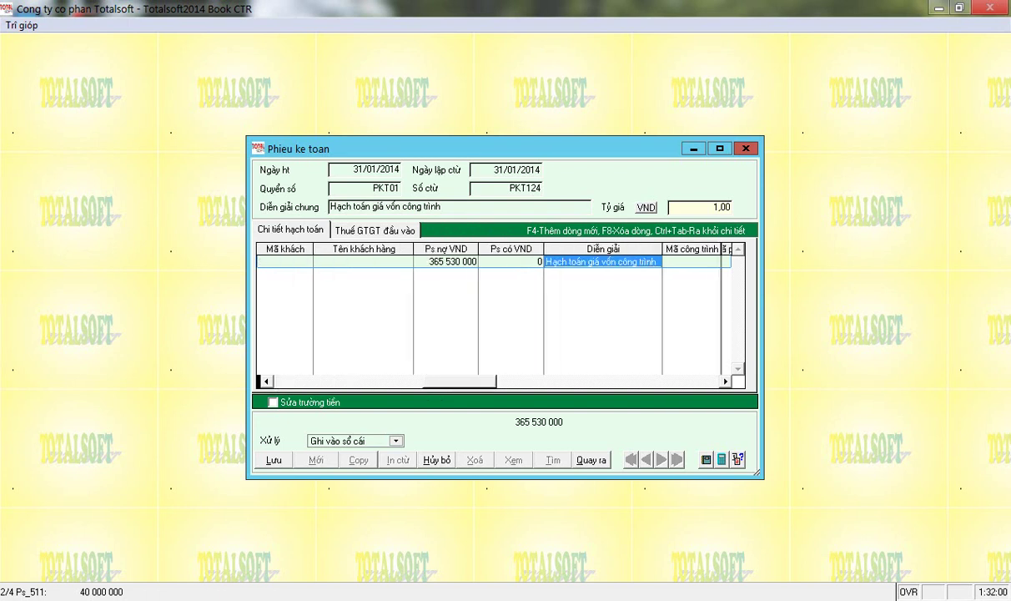
key(Return)
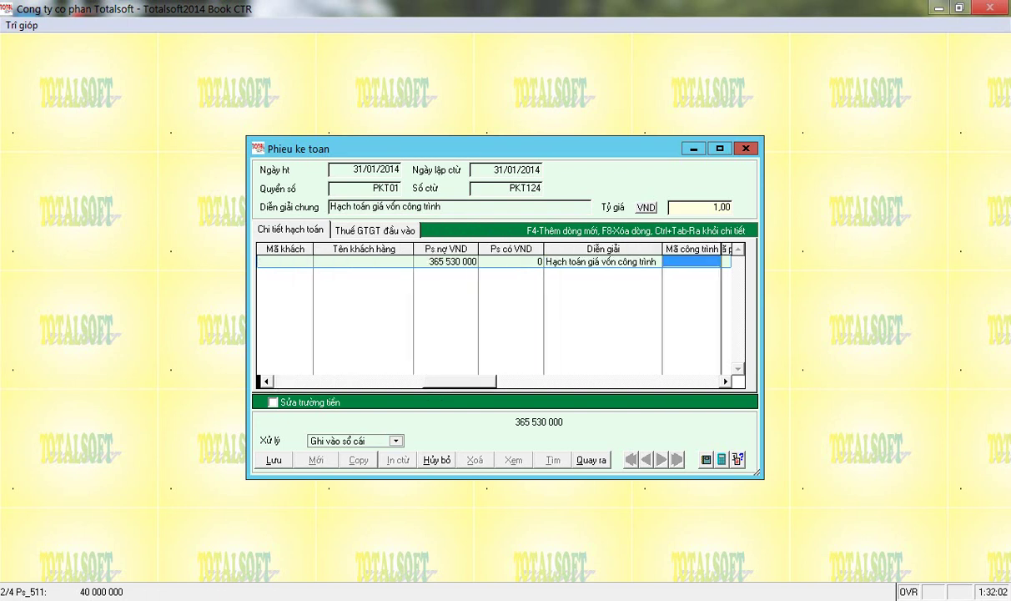
text(CTR01)
key(Return)
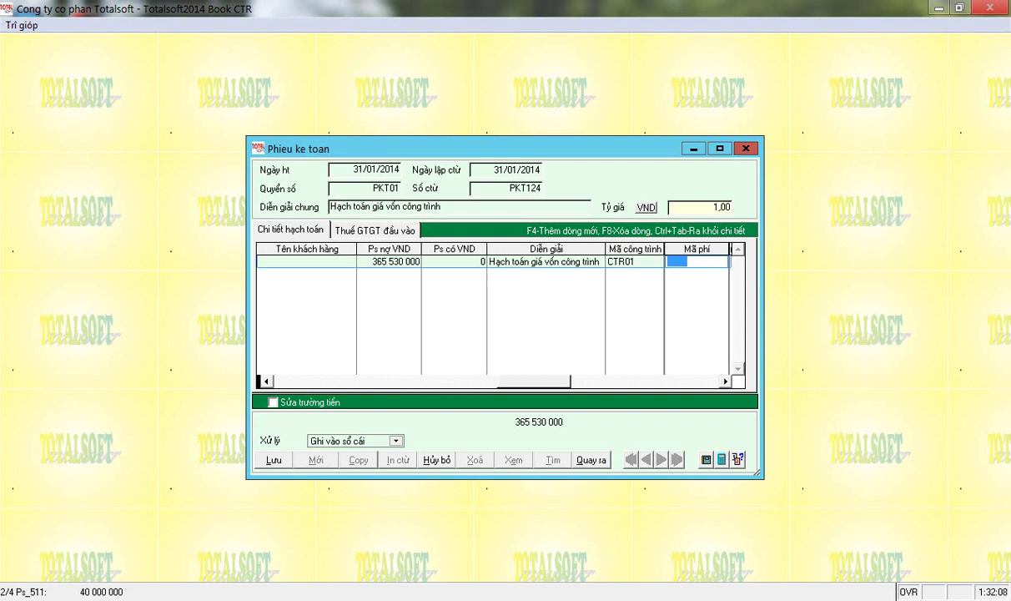
key(Return)
key(Return)
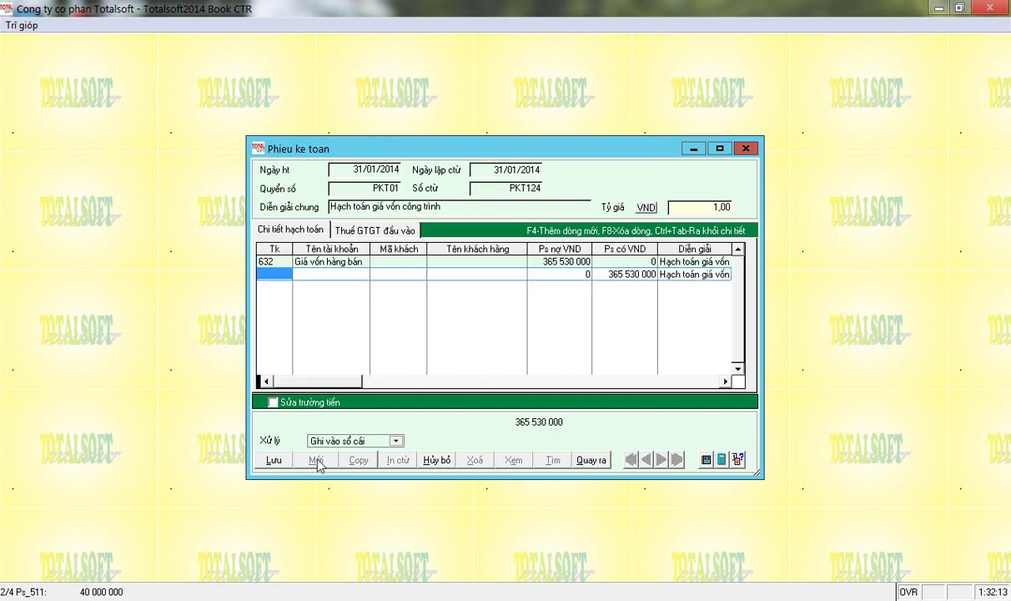
- Add the offsetting line crediting account 1541 with 365 530 000 for project CTR01, with entry group 1
text(1)
key(Return)
key(Return)
key(Return)
key(Return)
key(Return)
key(Return)
key(Return)
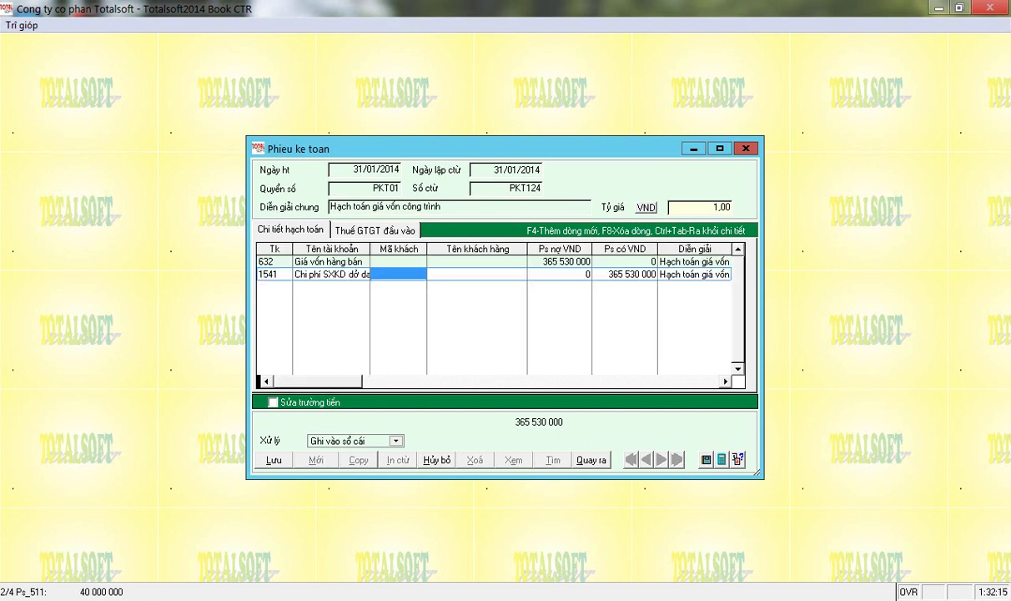
key(Return)
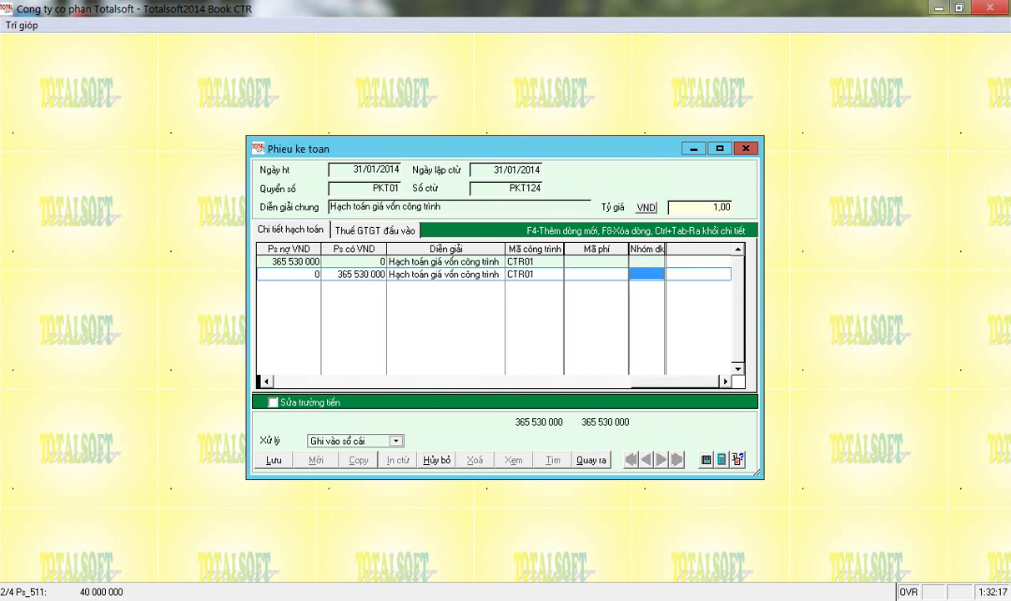
text(1)
key(Return)
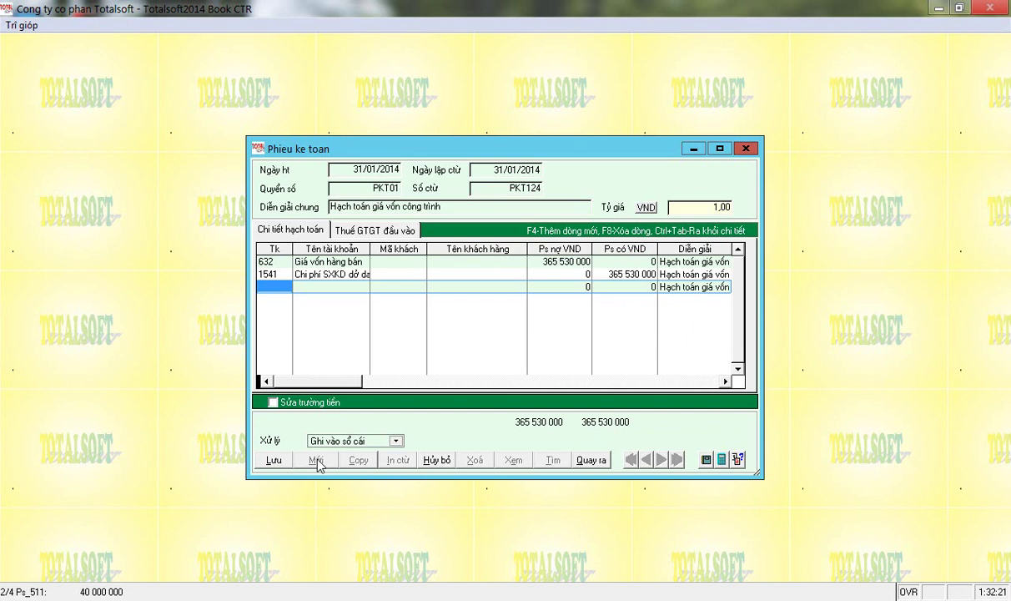
- Add a line debiting account 632 with 40 000 000 for project CTR02, with entry group 2
text(632)
key(Return)
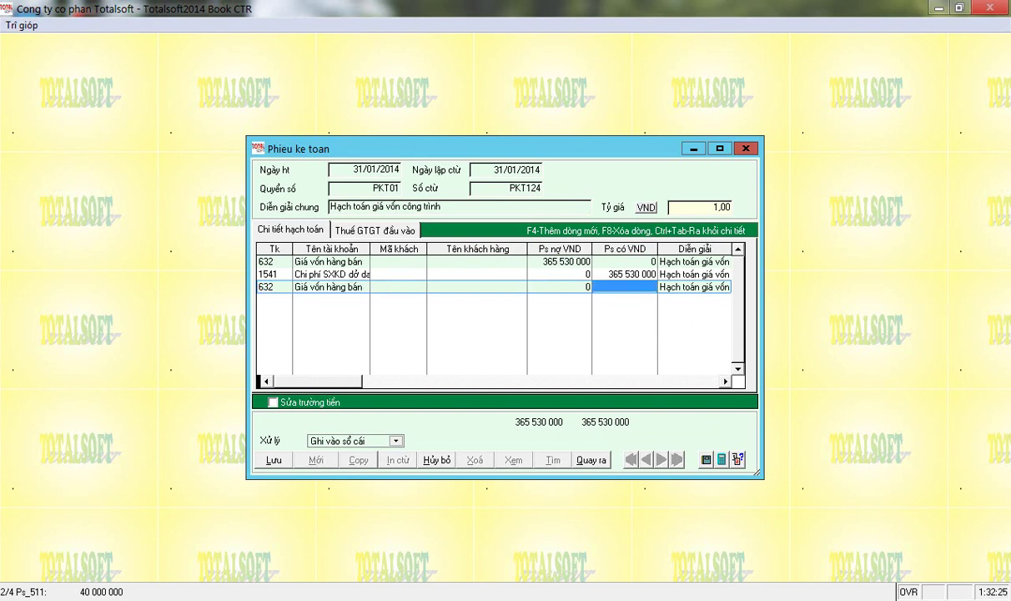
text(4 000 000)
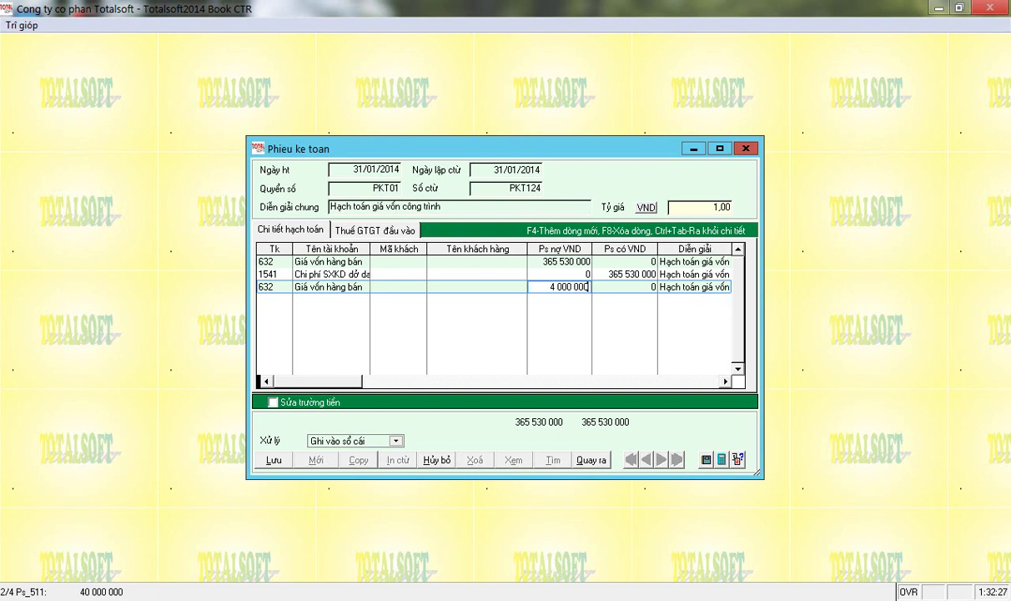
key(Return)
key(Return)
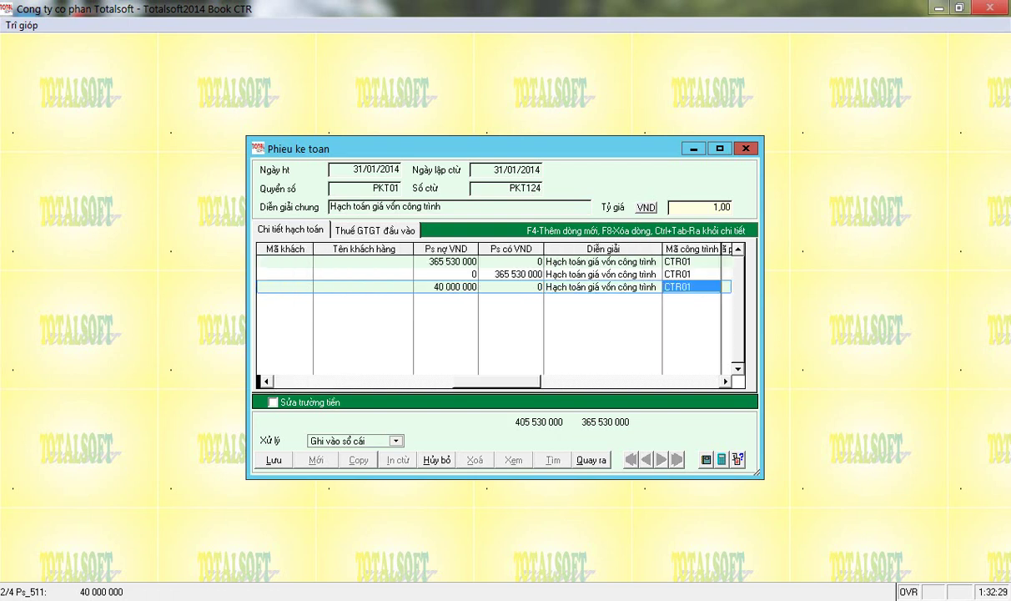
text(CTR)
key(Return)
key(Down)
key(Return)
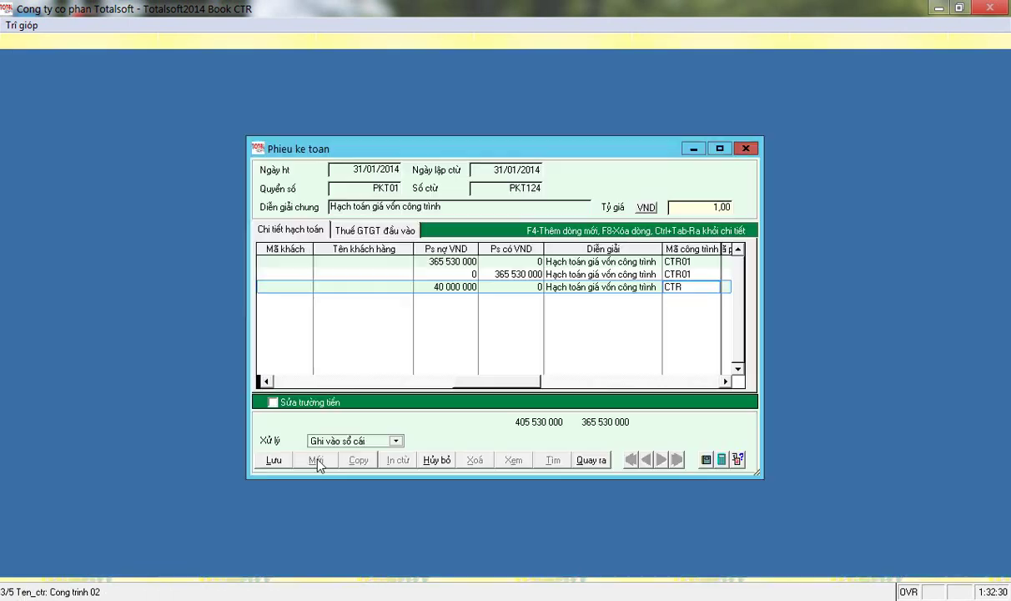
key(Return)
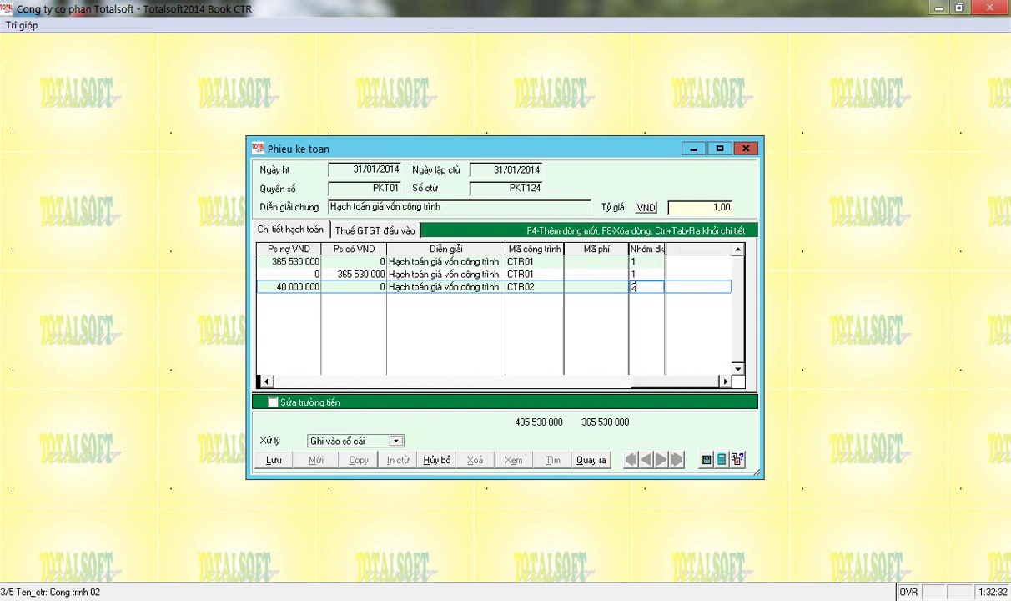
key(Return)
- Add the offsetting line crediting account 1541 with 40 000 000 for project CTR02, then save and leave the voucher
text(1541)
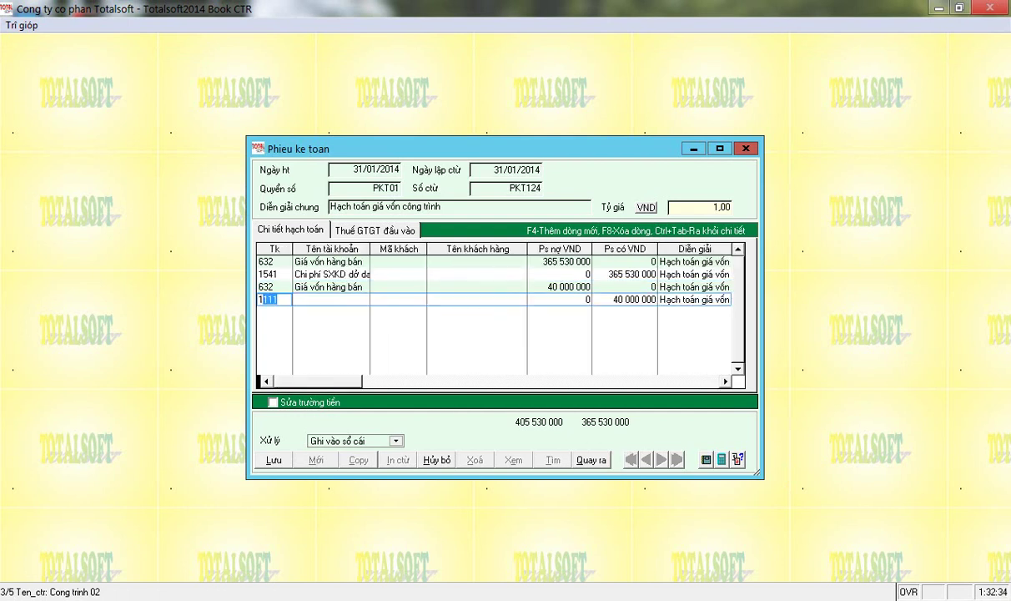
key(Return)
key(Return)
key(Return)
key(Return)
key(Return)
key(Return)
key(Return)
key(Return)
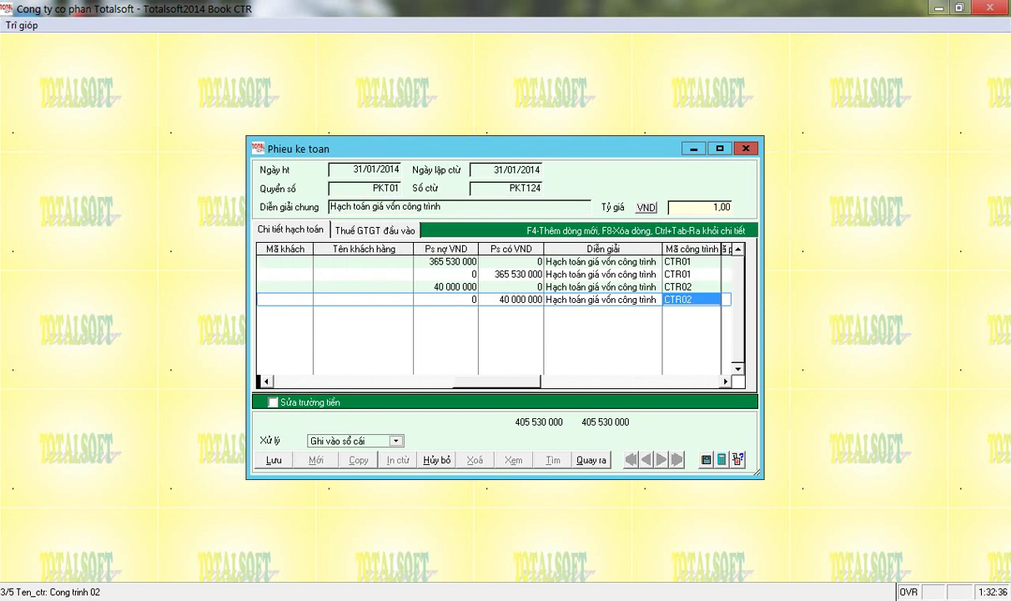
key(Return)
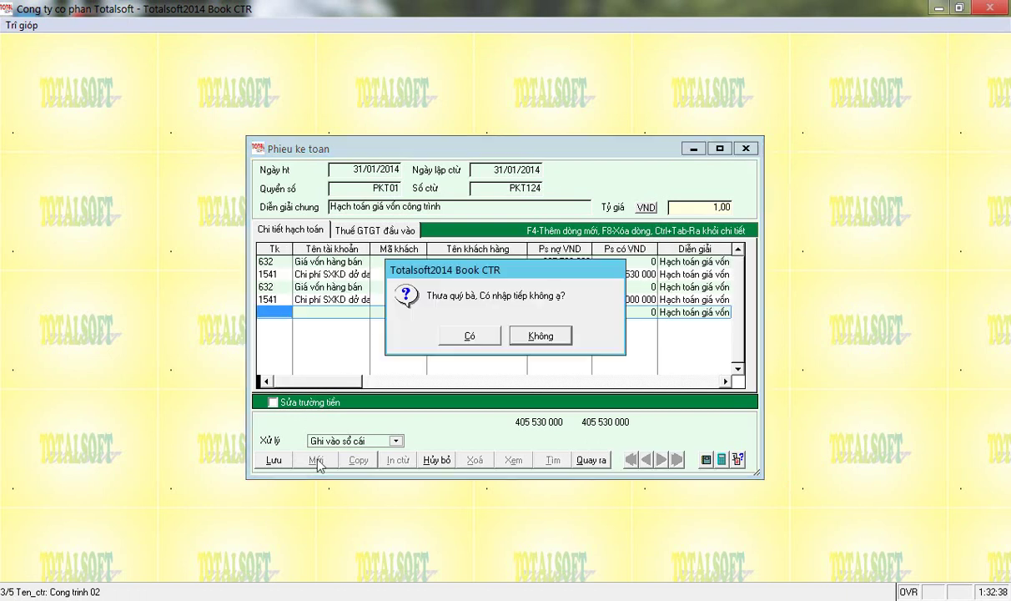
key(k)
key(Return)
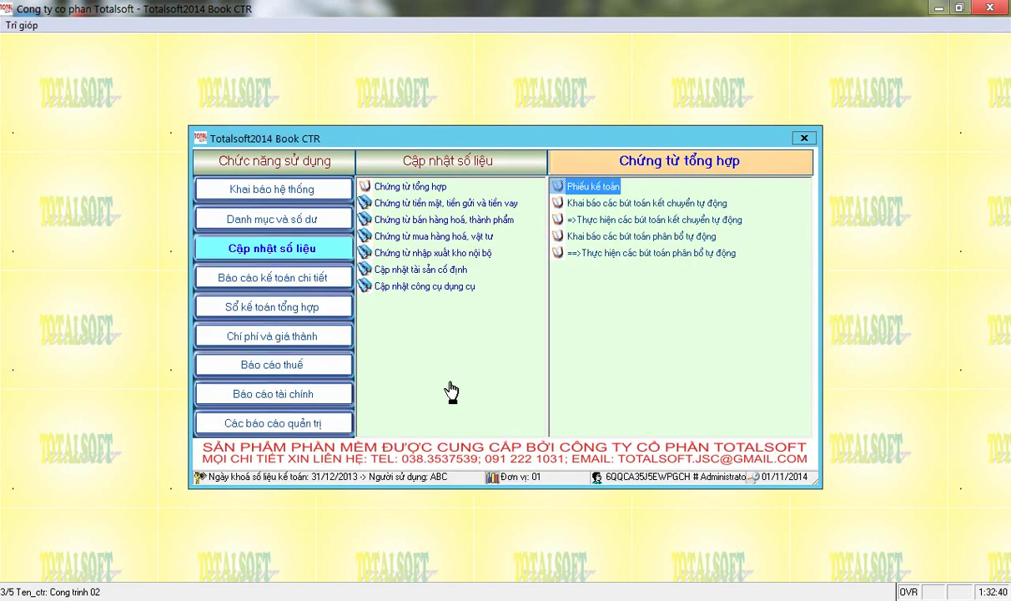
- Run the account trial balance for 01/01/2014 to 31/01/2014 and examine accounts 632 and 911
click(257, 389)
click(587, 188)
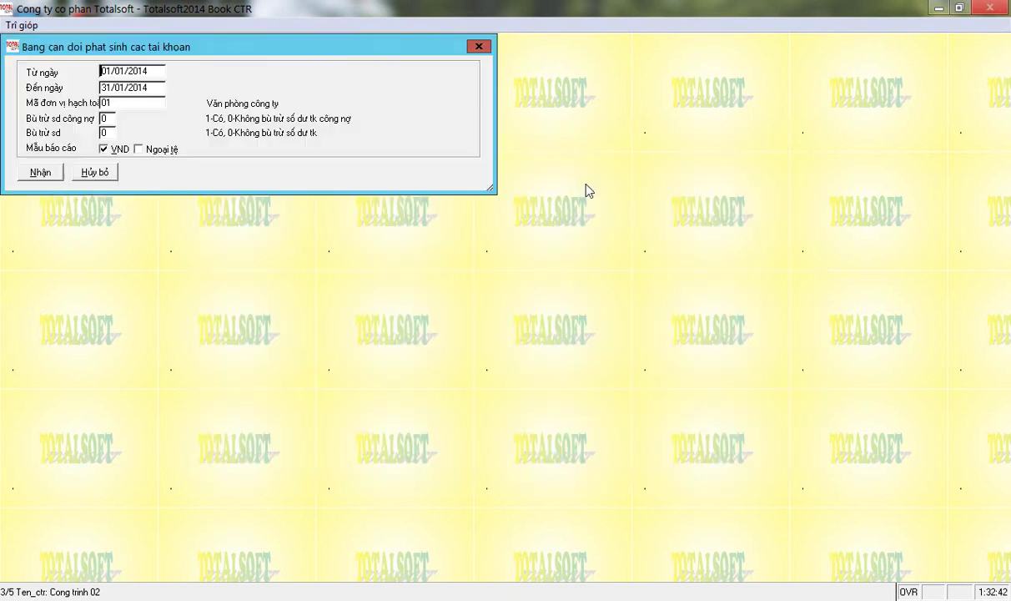
click(38, 165)
scroll(364, 286, down, 7)
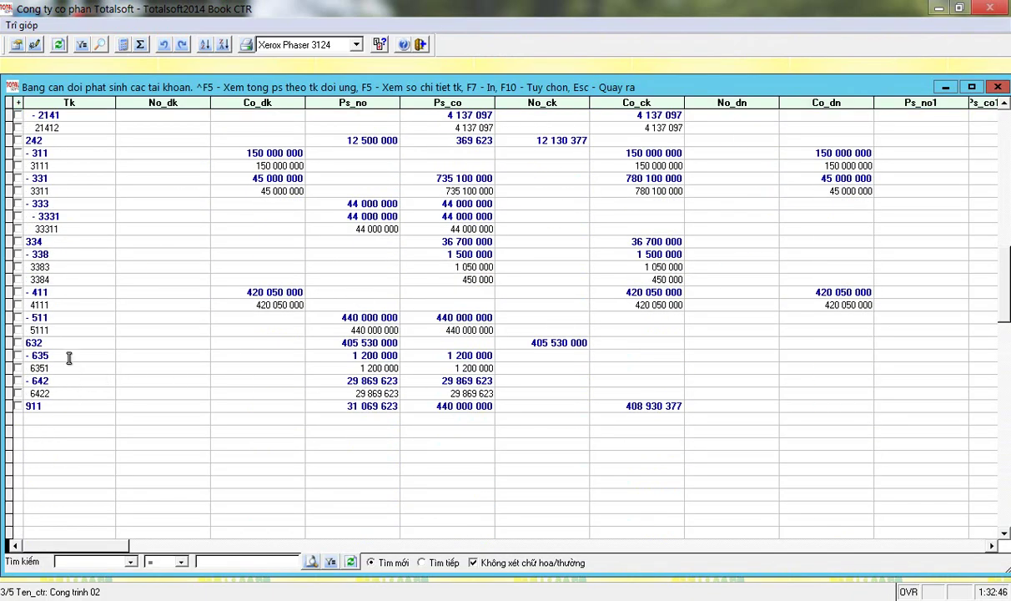
click(335, 345)
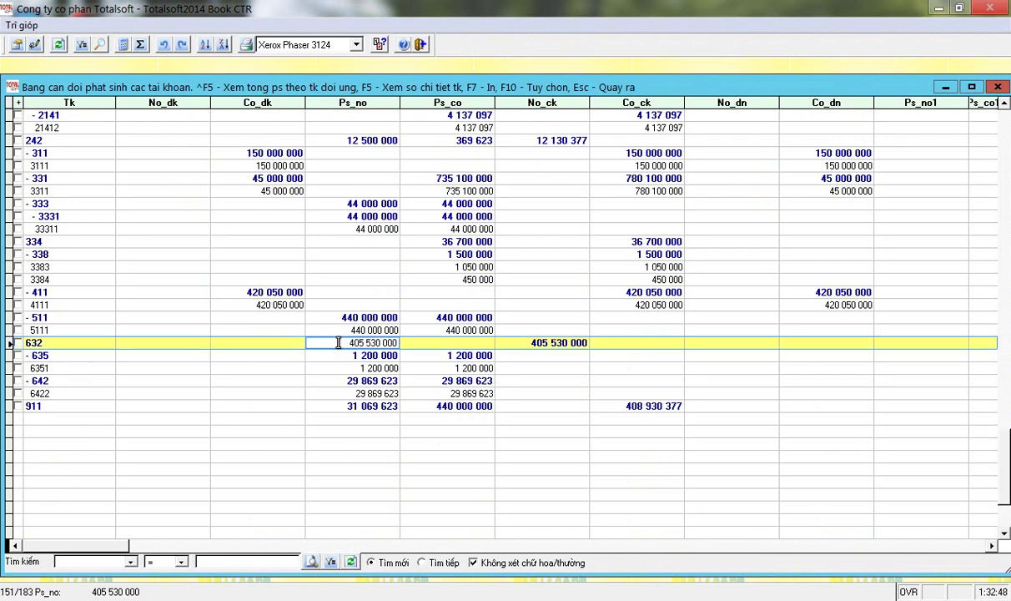
click(619, 406)
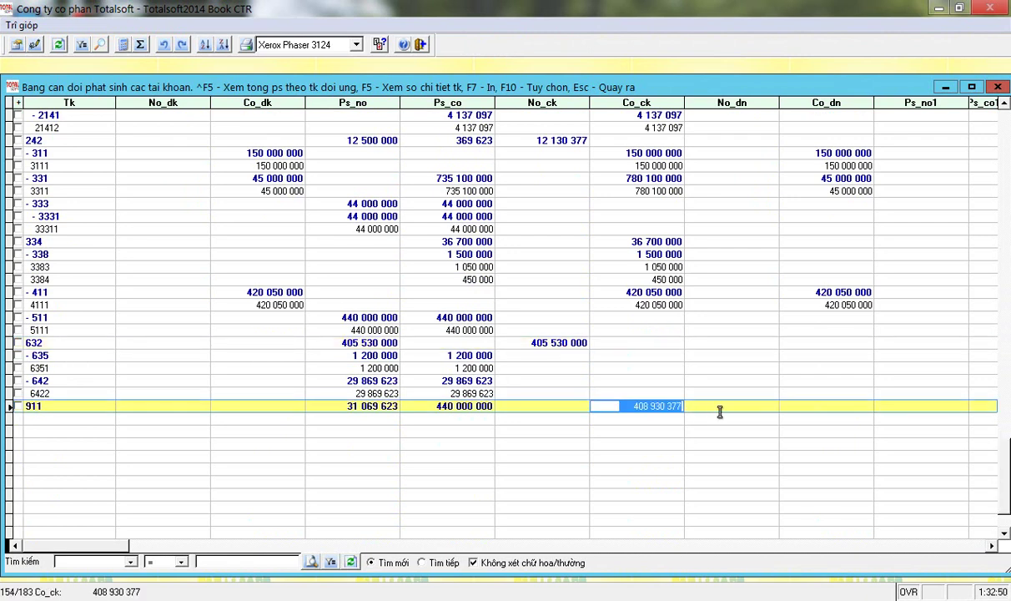
click(328, 343)
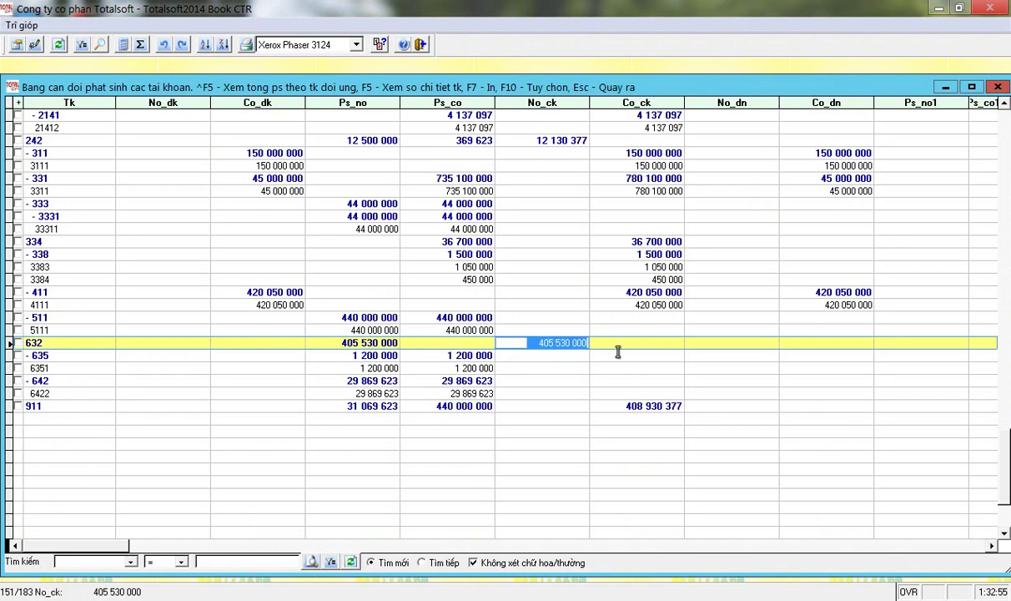
click(619, 406)
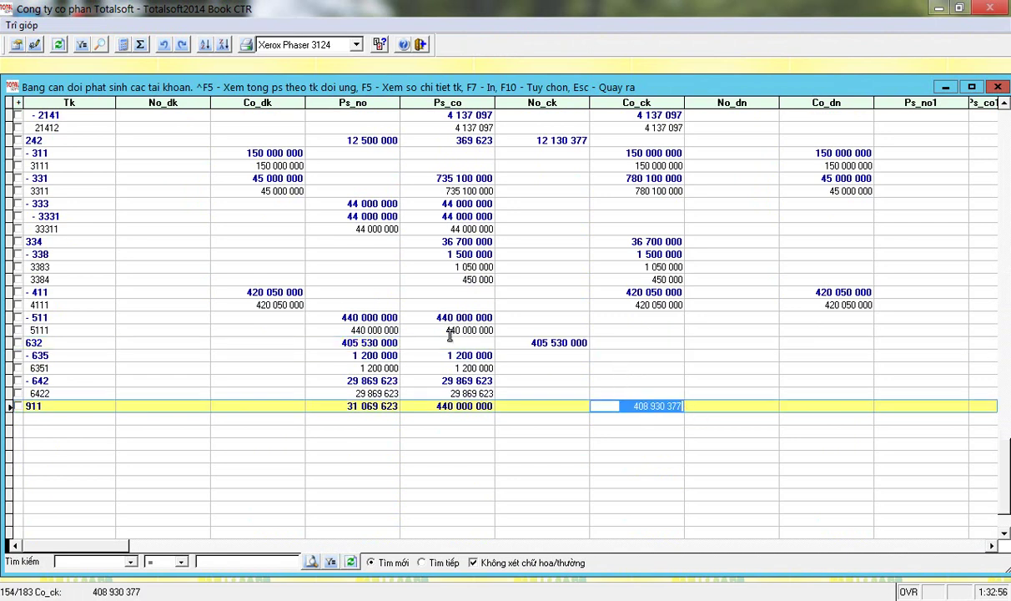
key(Escape)
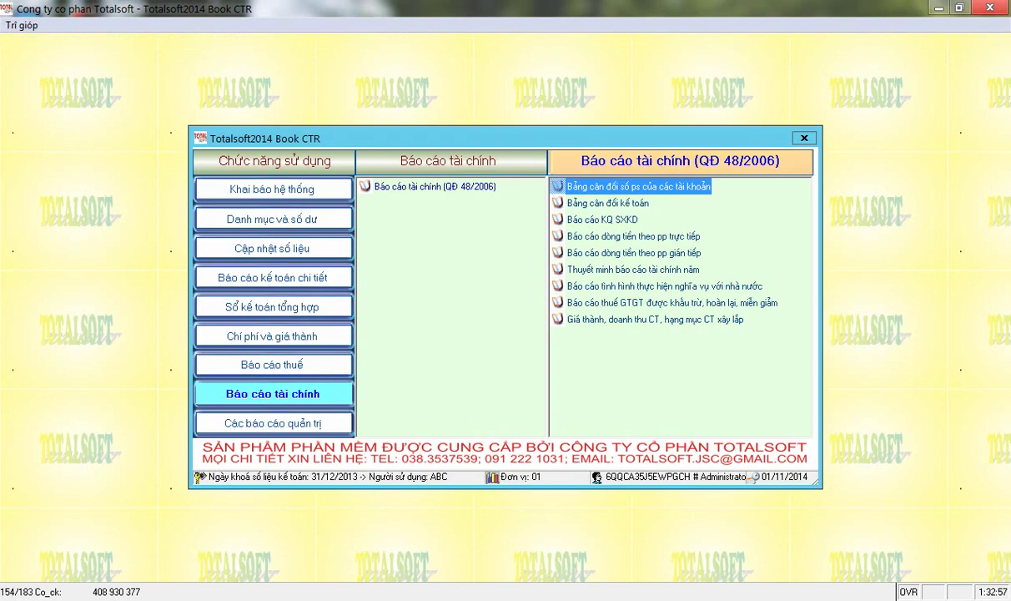
- Run the automatic closing entry "K/c giá vốn" from account 632 to 911 for period 1 to 1
click(254, 243)
double_click(607, 221)
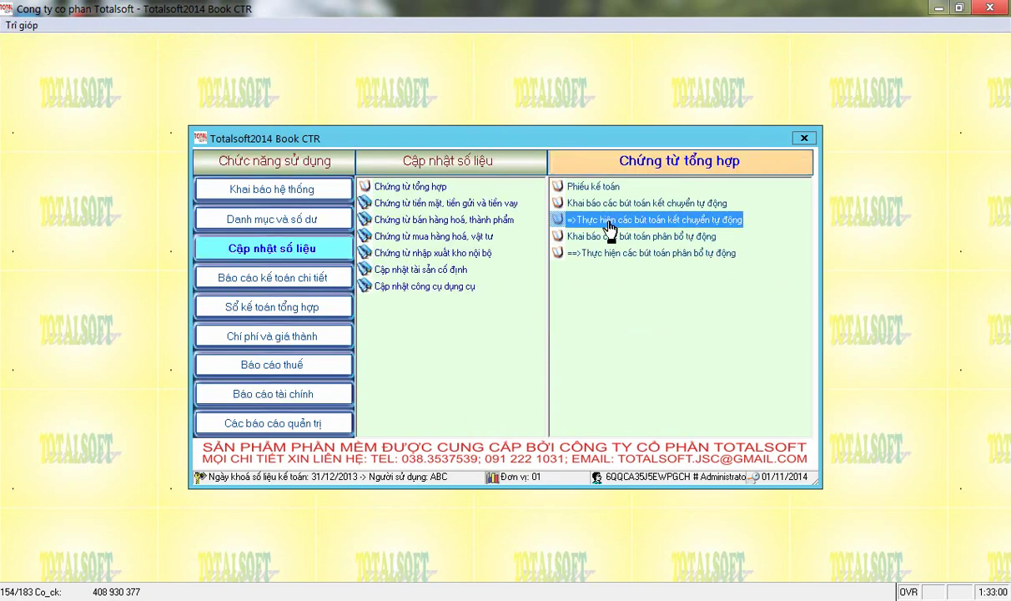
key(Return)
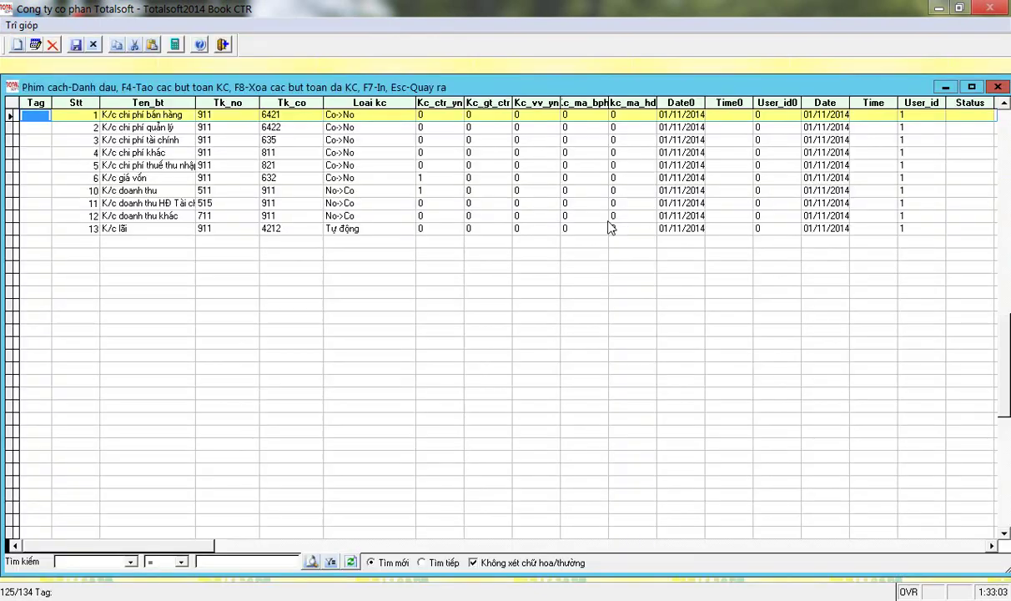
click(287, 177)
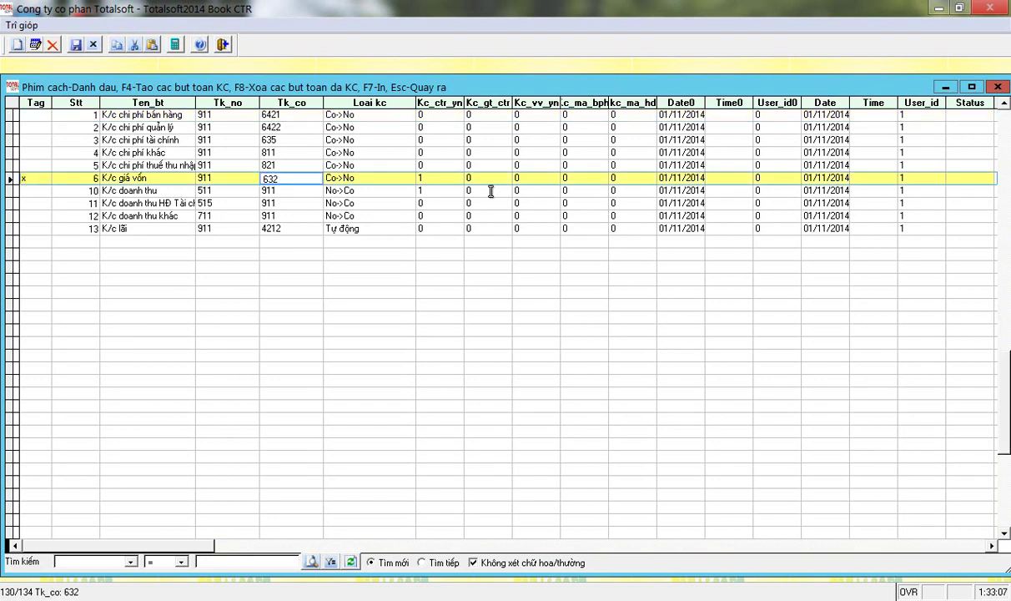
key(F4)
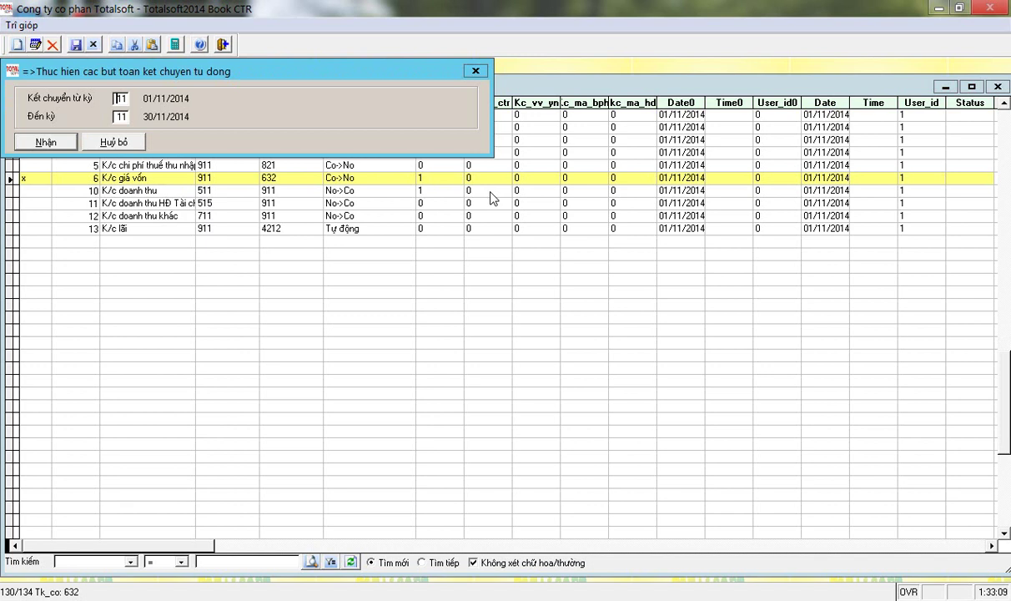
text(1)
key(Return)
text(1)
key(Return)
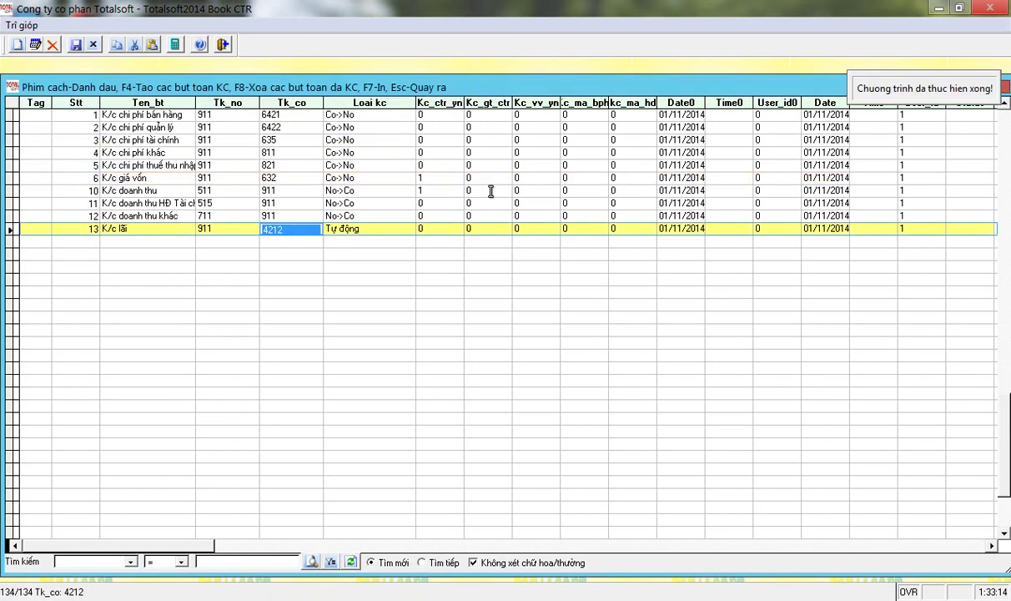
key(Escape)
- Rerun the January 2014 account trial balance and check the closing balance of account 911
click(305, 390)
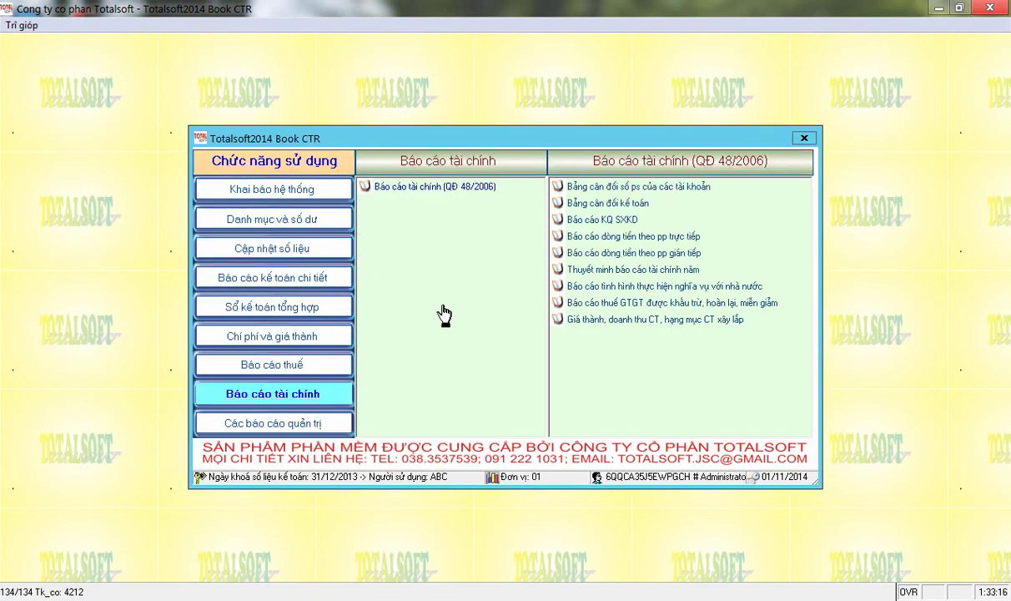
click(618, 189)
click(36, 176)
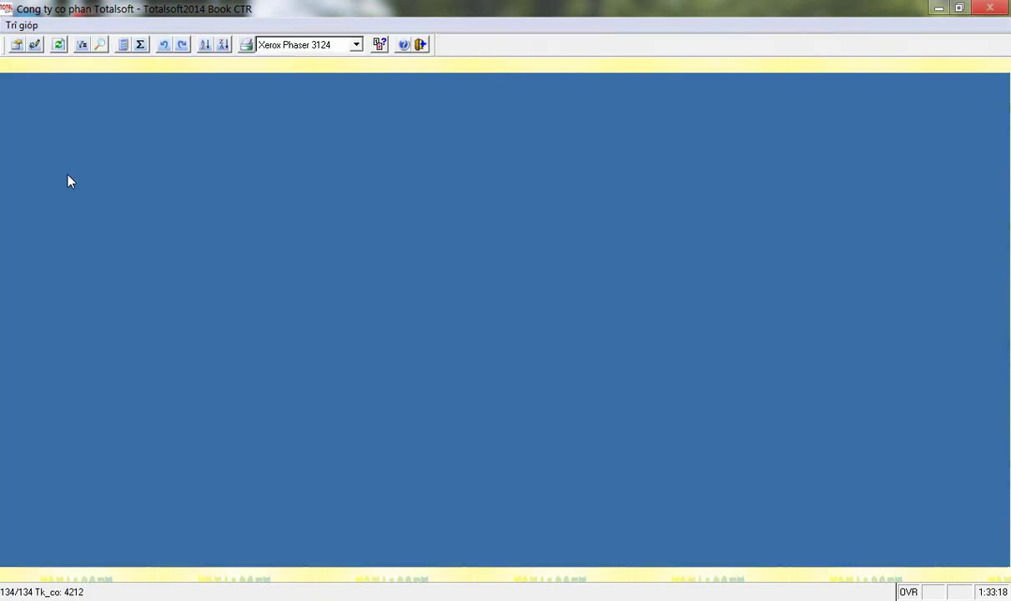
click(639, 406)
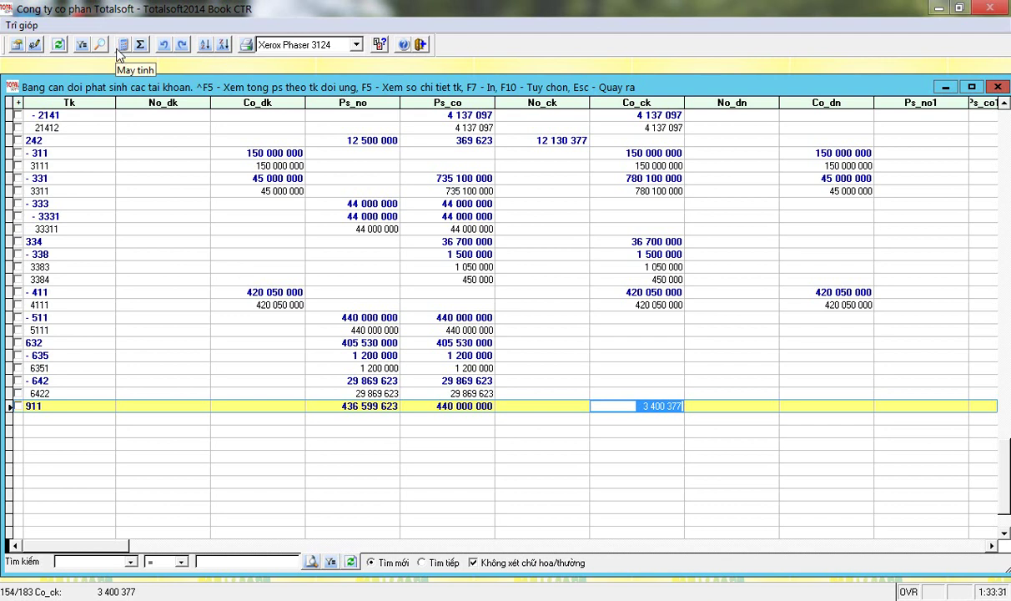
- Calculate 22.5% of account 911's closing balance of 3 400 377 with the built-in calculator, then leave the trial balance
click(123, 46)
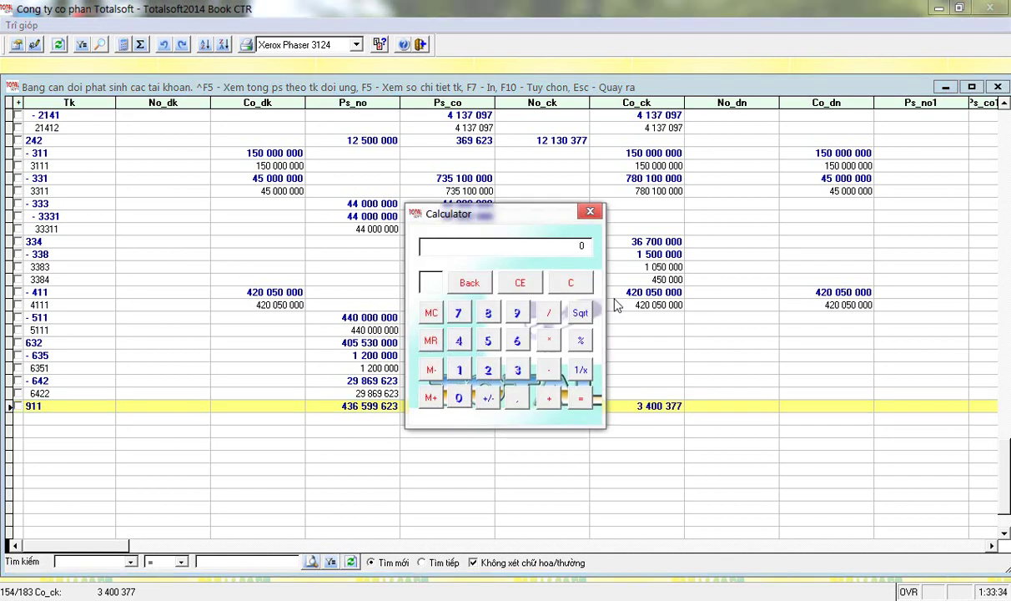
drag(547, 217, 447, 207)
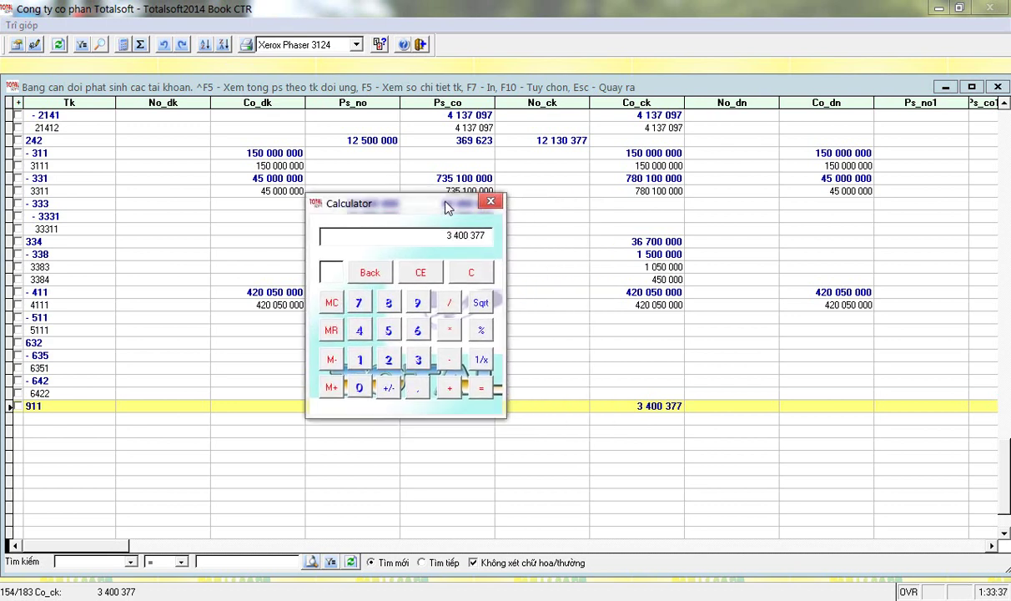
click(450, 333)
click(389, 360)
click(389, 361)
key(comma)
click(388, 332)
key(Return)
click(359, 359)
click(359, 388)
click(360, 387)
click(480, 387)
click(492, 204)
key(Escape)
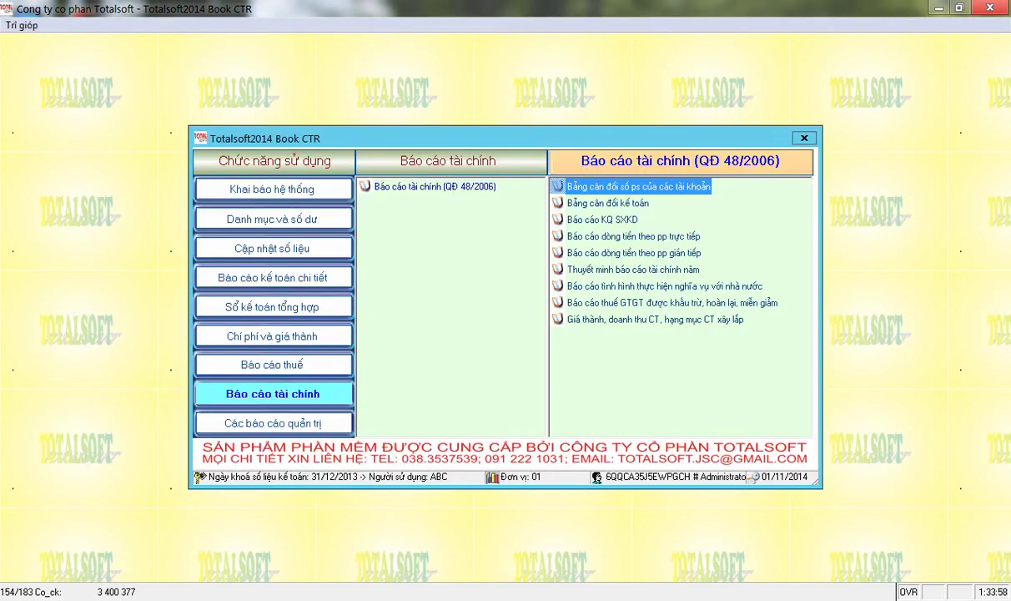
- Open general accounting voucher PKT124 from the voucher list and start a new voucher dated 31/01/2014
click(283, 254)
double_click(584, 187)
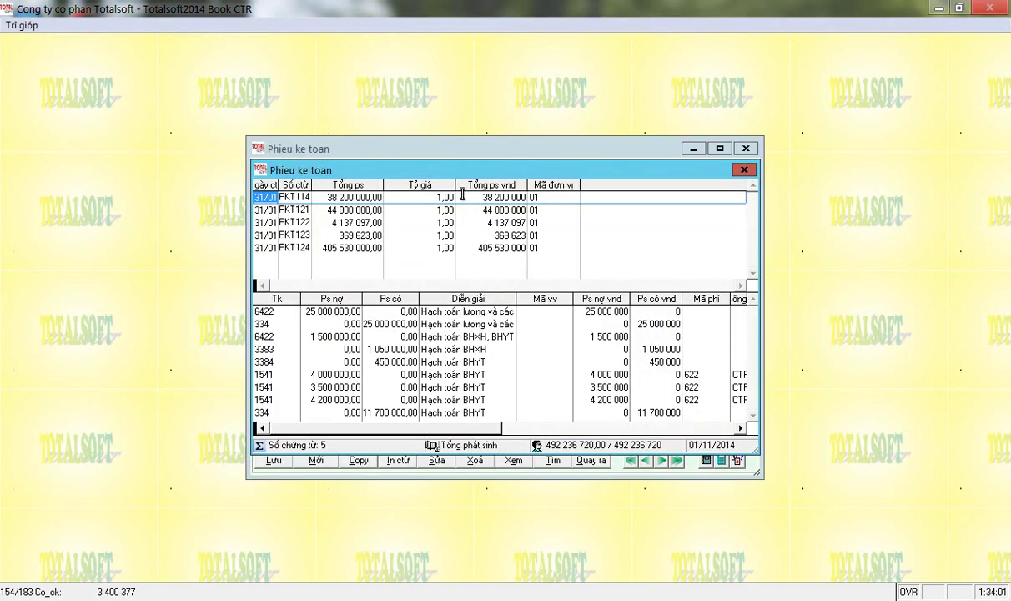
key(Down)
key(Down)
key(Down)
key(Down)
key(Return)
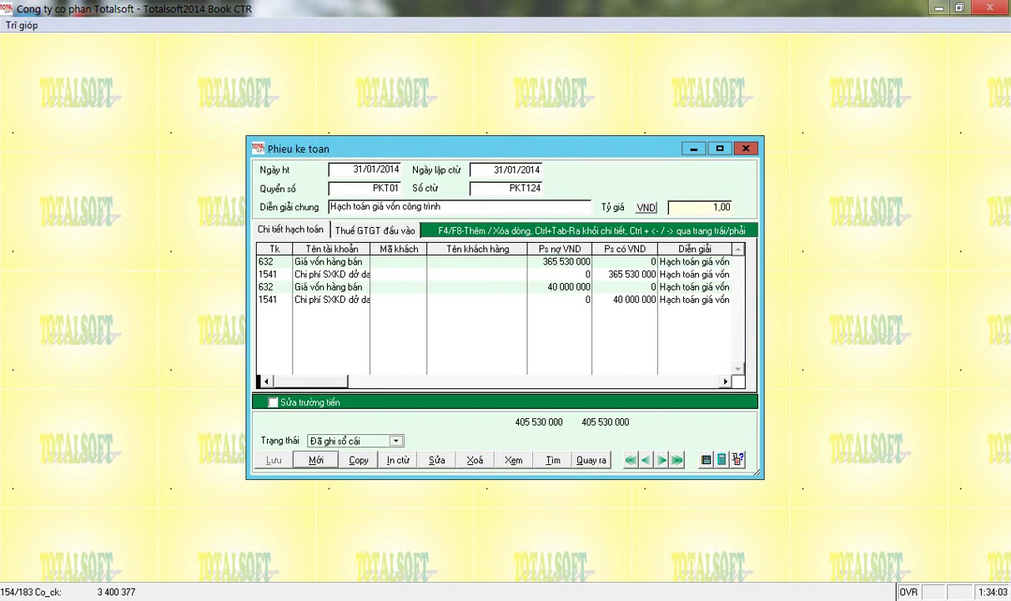
key(Return)
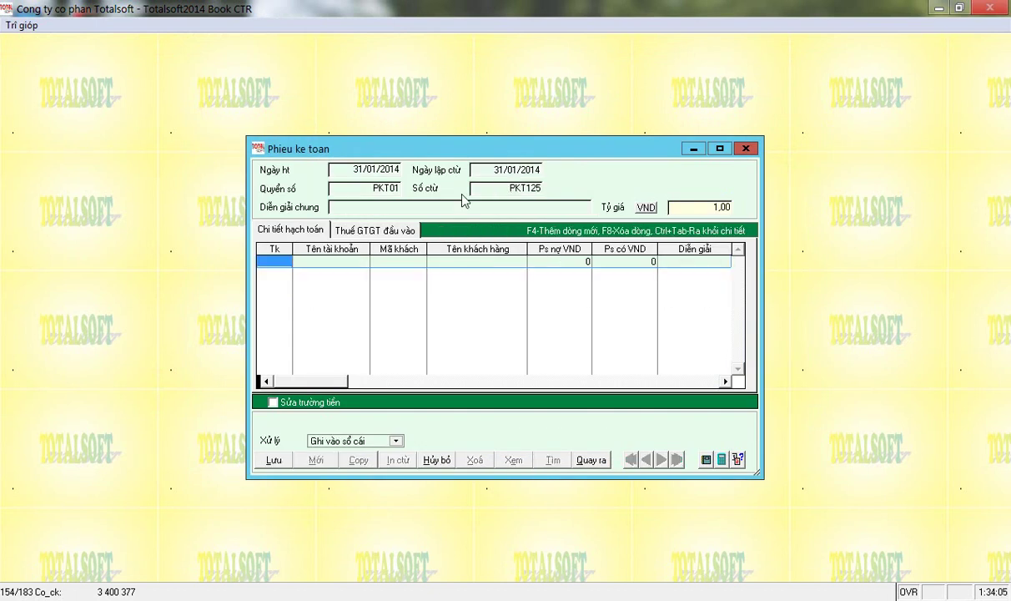
- Add a line debiting account 821 with 765 085
text(821)
key(Return)
key(Return)
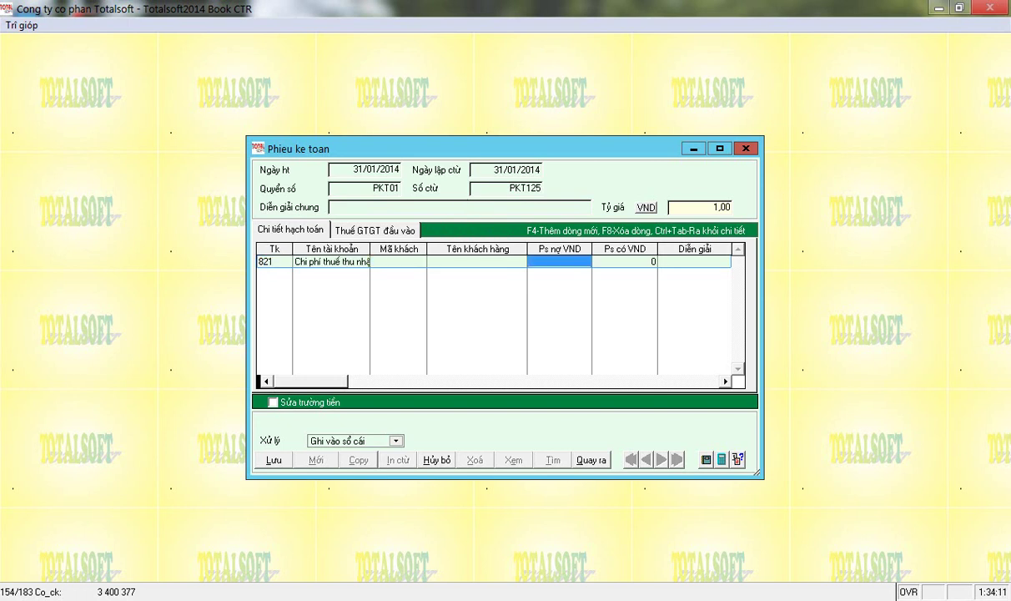
text(76 )
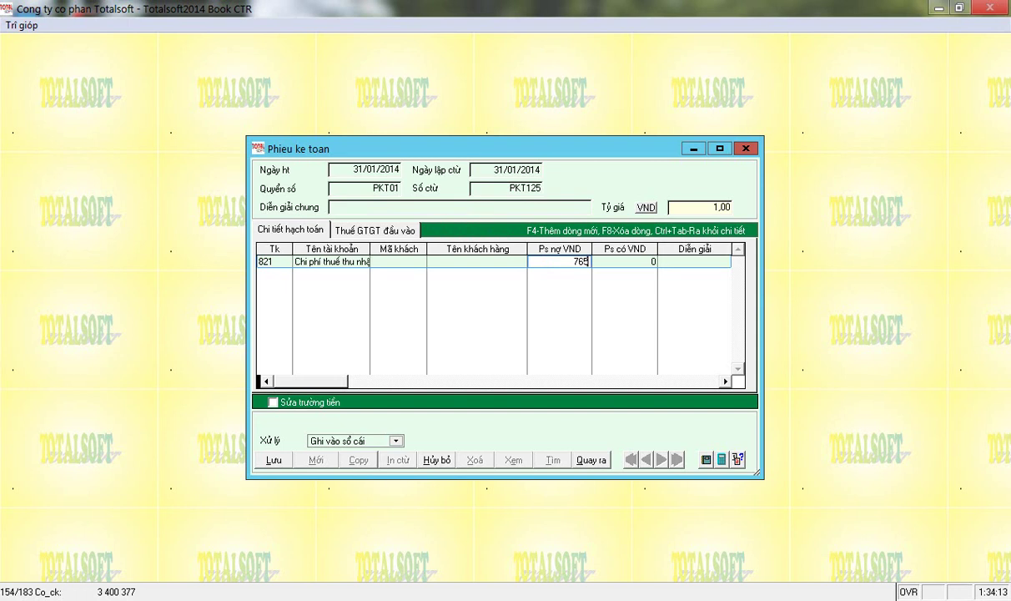
text(500)
- Enter "Hạch toán thuế TNDN" as the general description and complete the debit line with that description
click(337, 204)
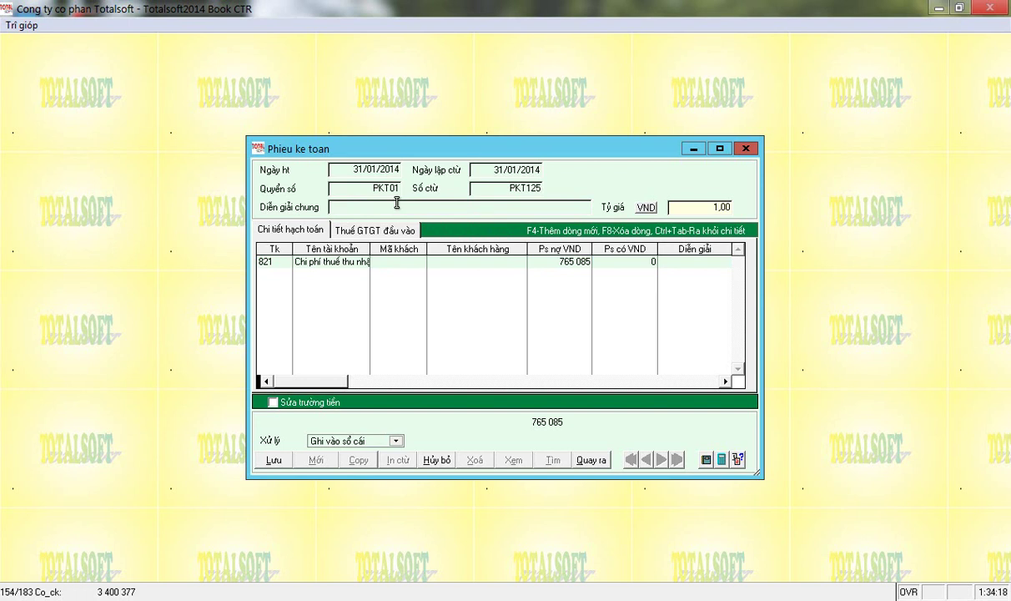
text(Hach toán thuế)
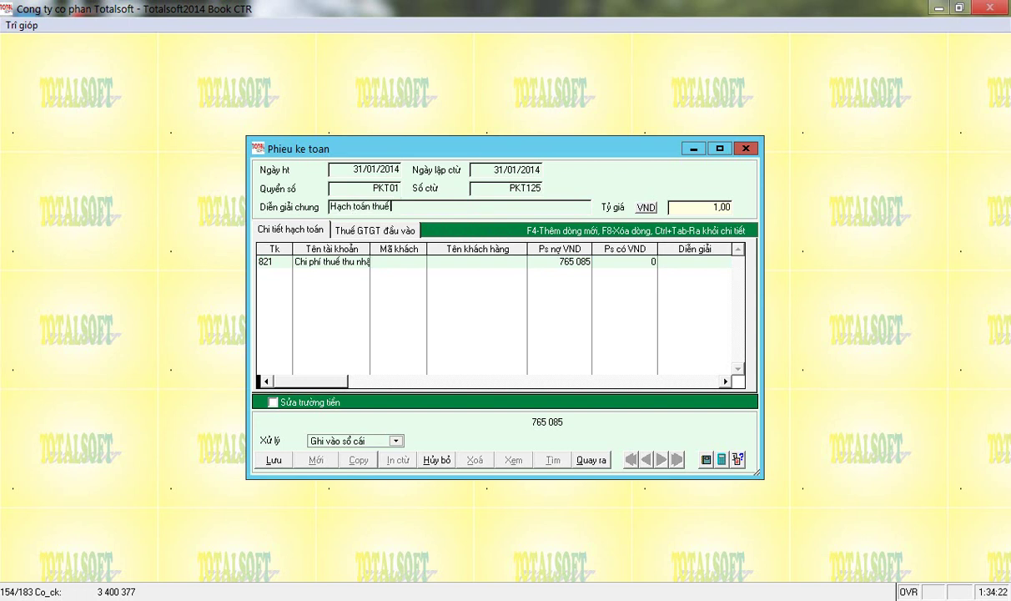
text( TND)
key(Return)
key(Return)
key(Return)
key(Return)
key(Return)
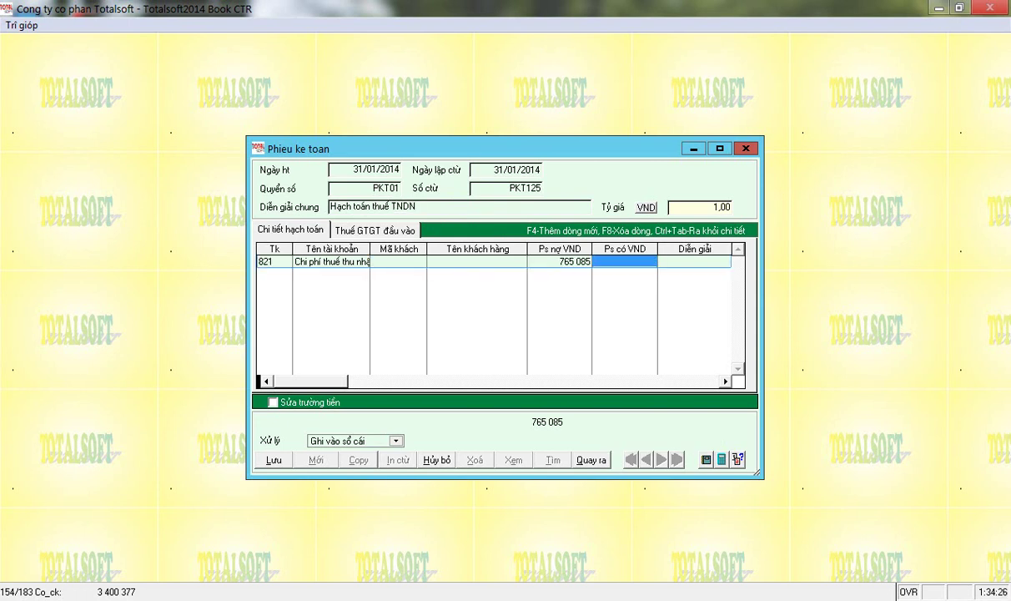
key(Return)
key(Return)
key(Return)
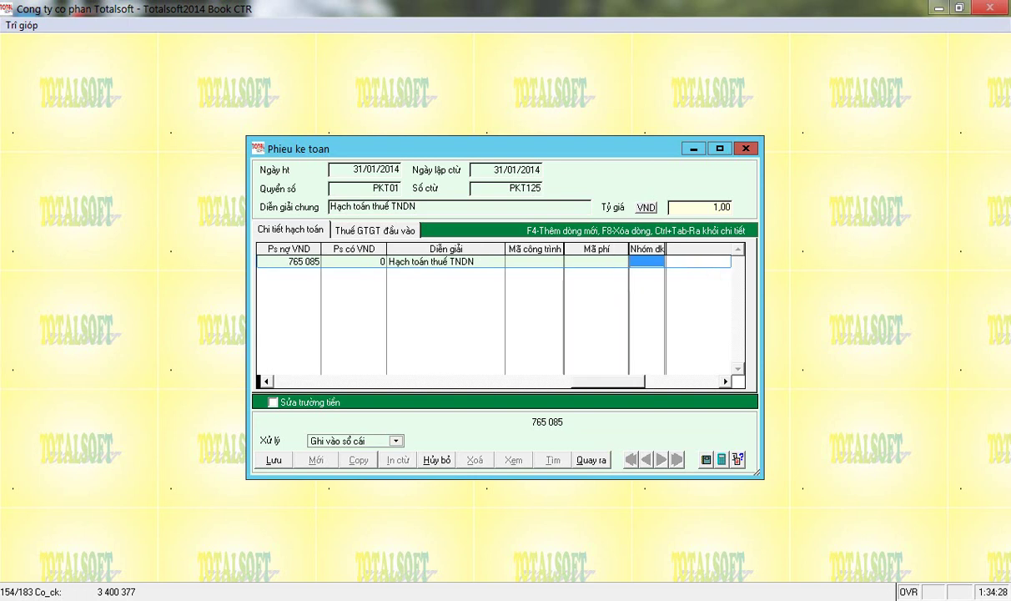
key(Return)
- Add the offsetting line crediting account 3334 with 765 085, then save and close the voucher
text(3334)
key(Return)
key(Return)
key(Return)
key(Return)
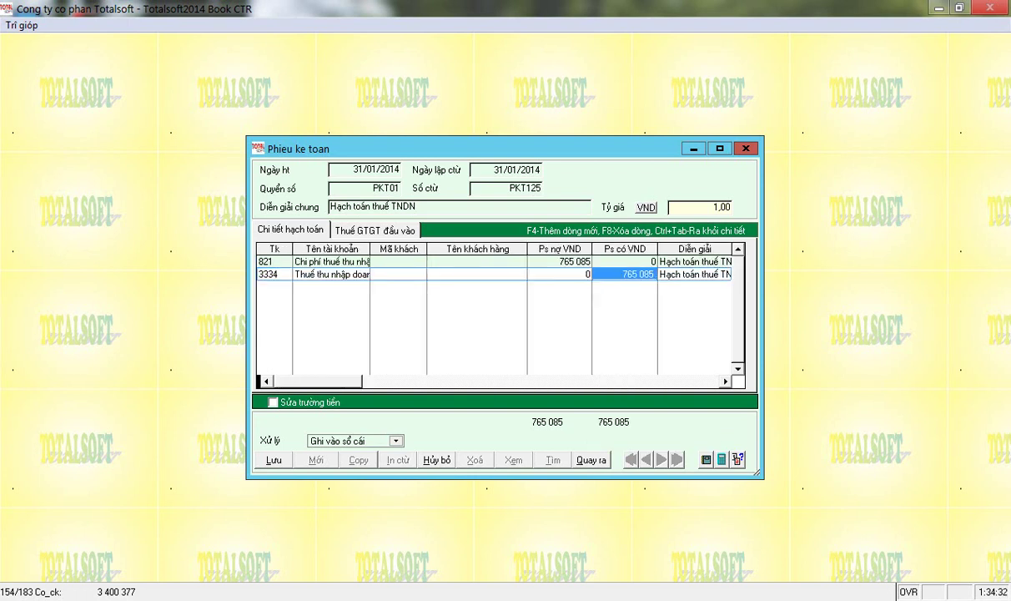
key(Return)
click(274, 460)
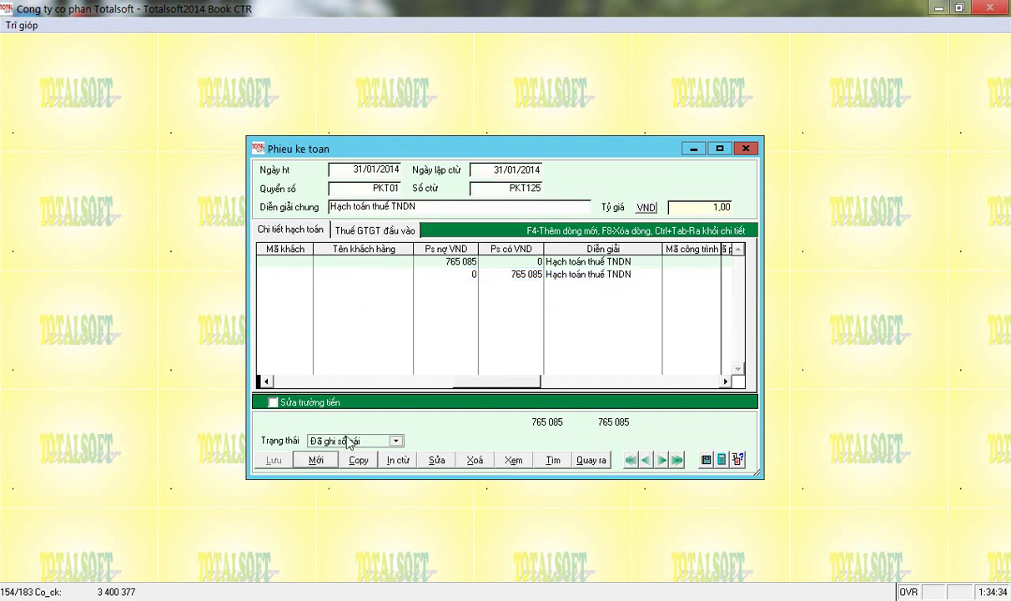
key(Escape)
click(467, 333)
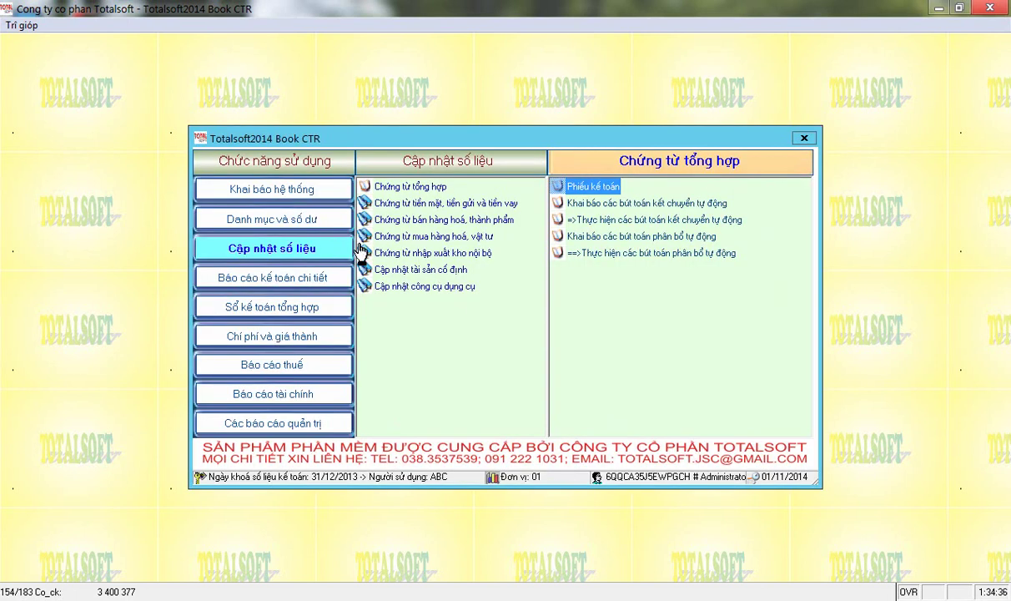
- Display the trial balance of accounts for 01/01/2014 to 31/01/2014 and check the closing balance of account 821
click(279, 389)
double_click(600, 188)
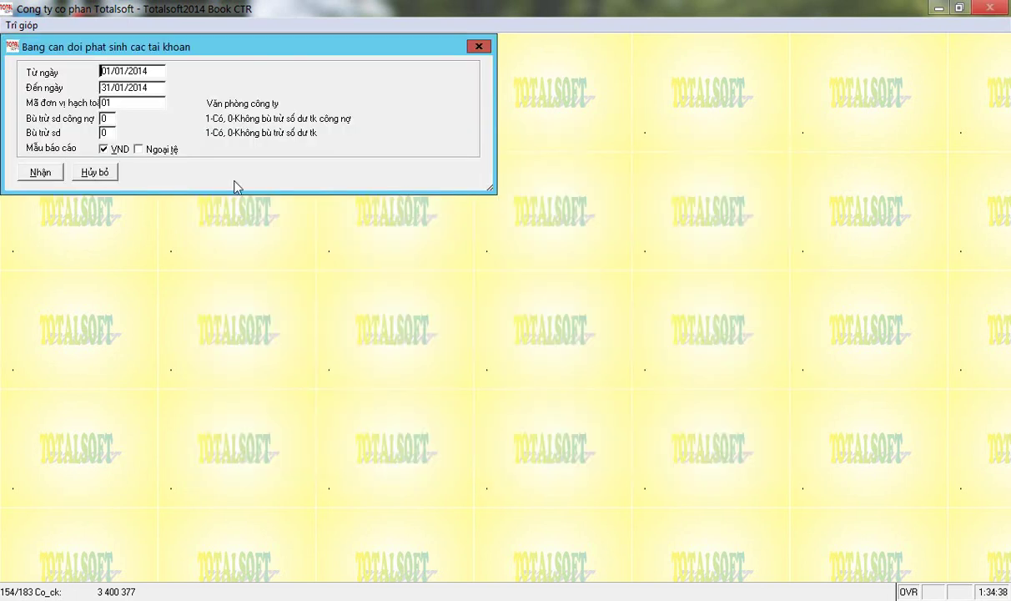
click(33, 173)
scroll(259, 294, down, 10)
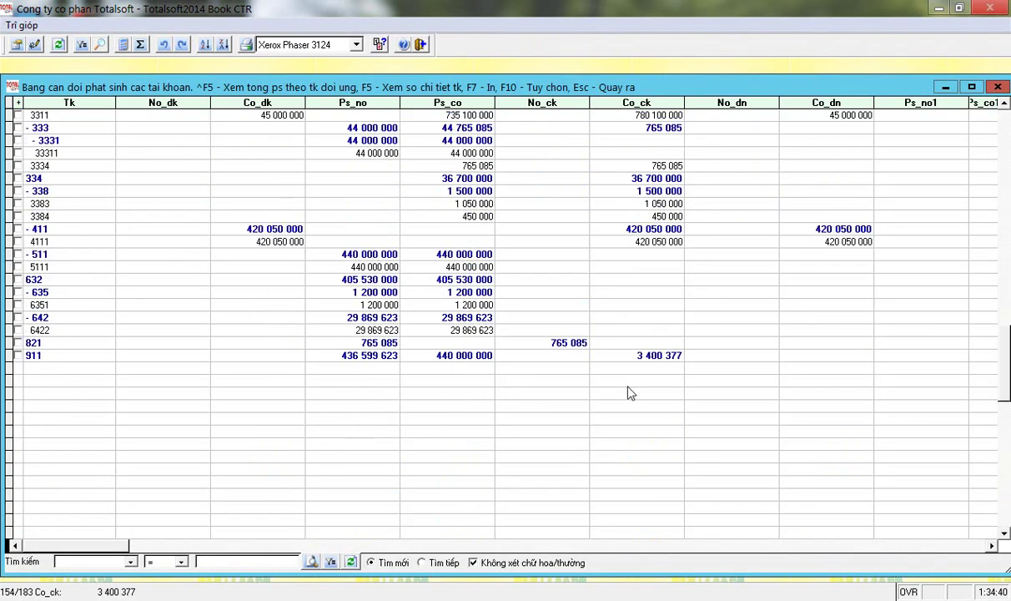
click(538, 342)
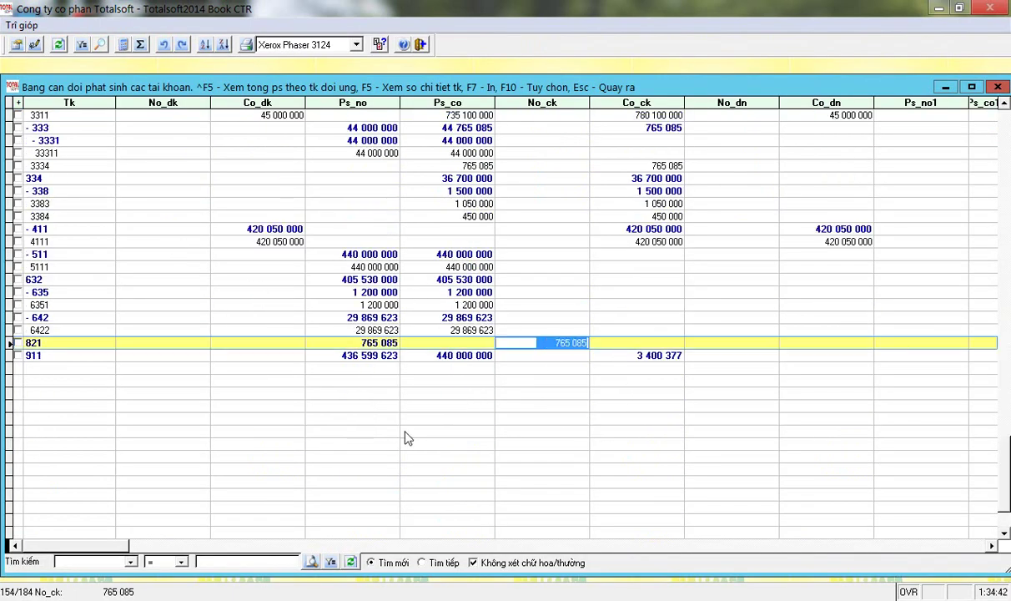
key(Escape)
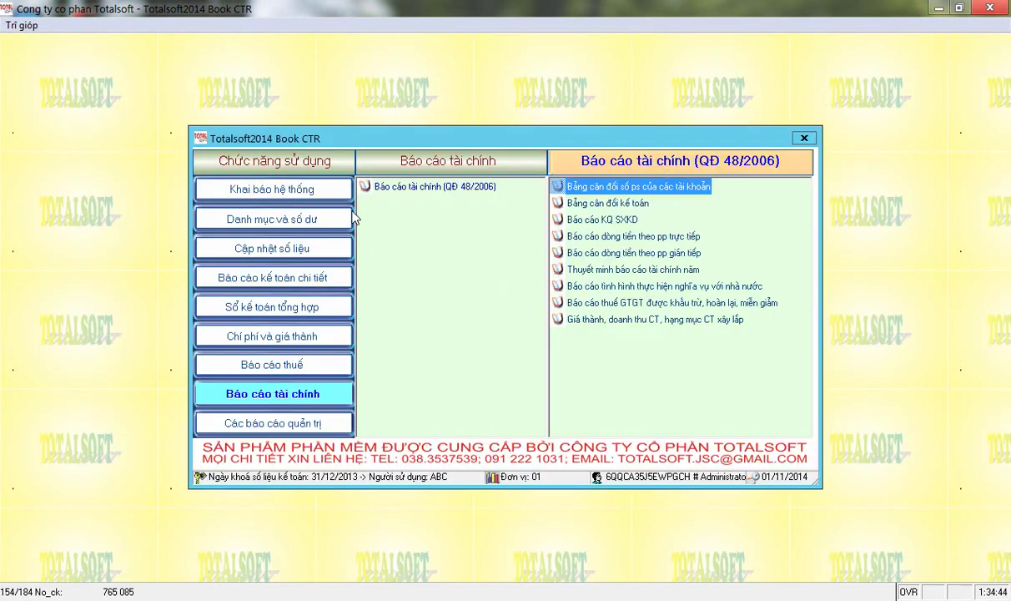
- Run the automatic closing entry for income tax expense (debit 911, credit 821) for period 1 only
click(281, 250)
click(597, 235)
key(Return)
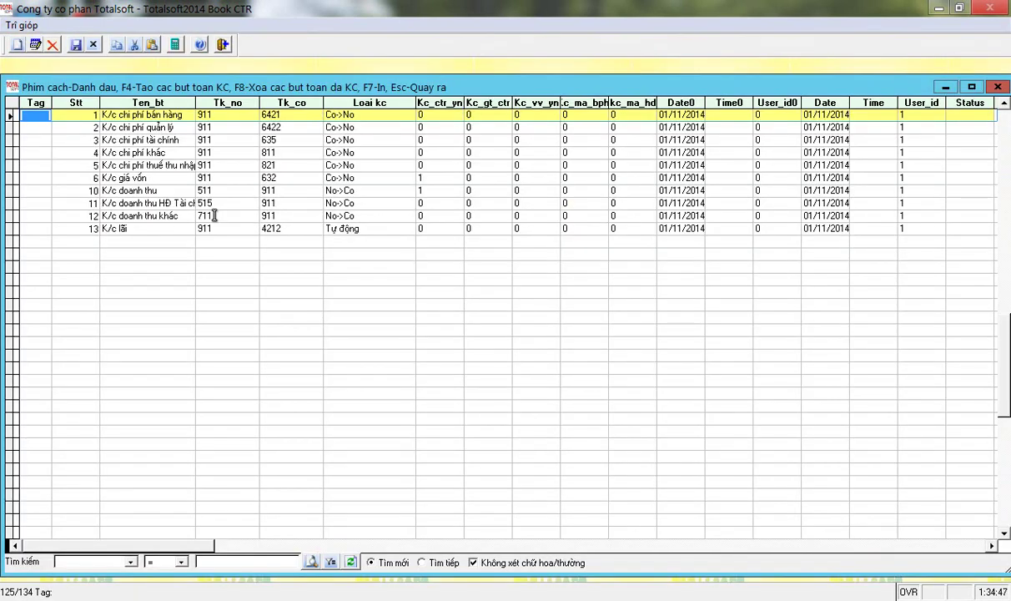
click(232, 165)
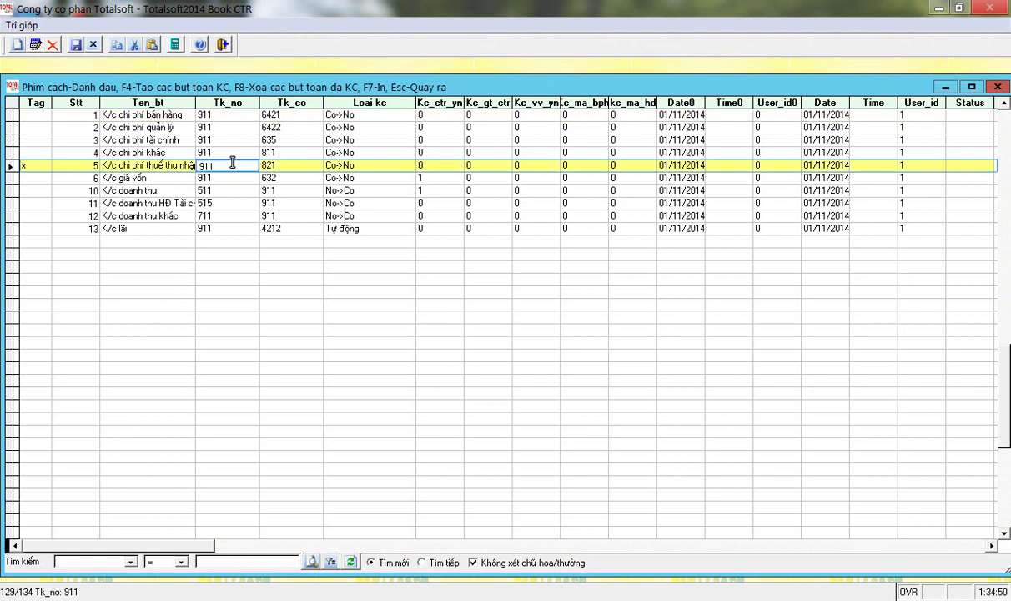
key(F4)
text(1)
key(Return)
text(1)
key(Return)
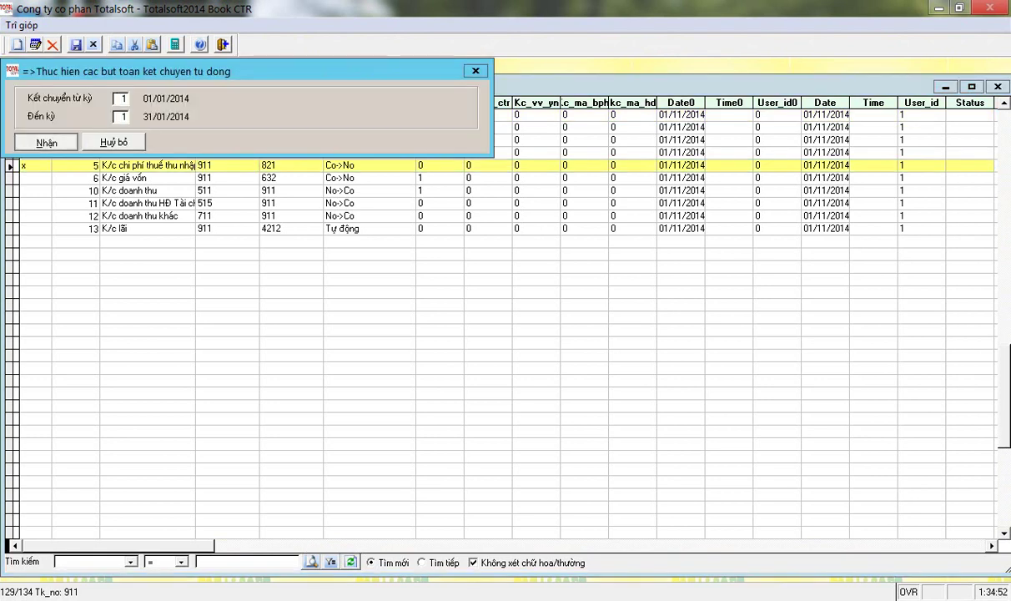
key(Return)
key(Escape)
- Reopen the January 2014 trial balance and review the account balances, including 821 and 911
click(293, 397)
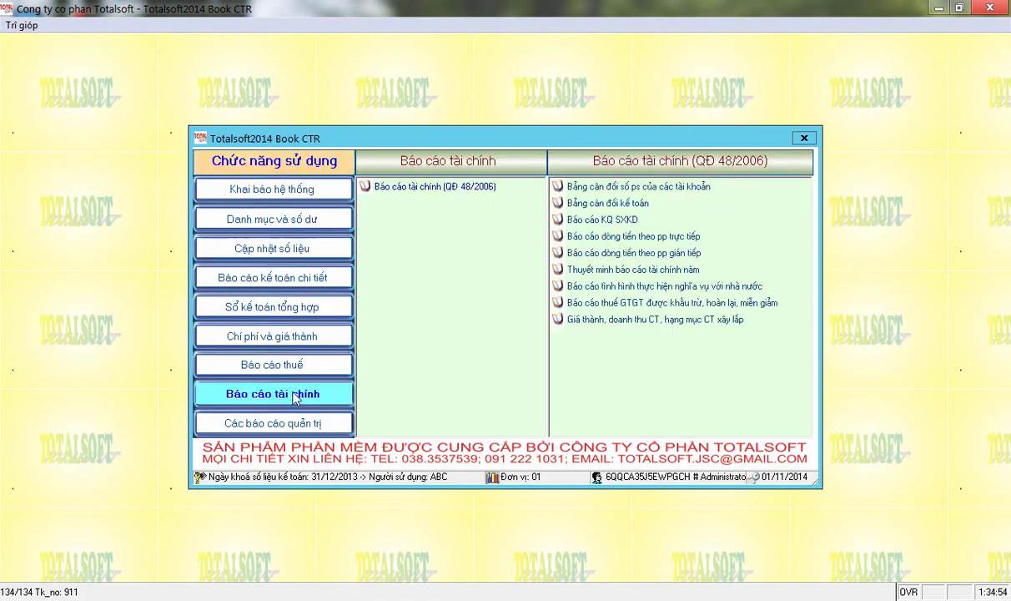
double_click(559, 186)
click(42, 172)
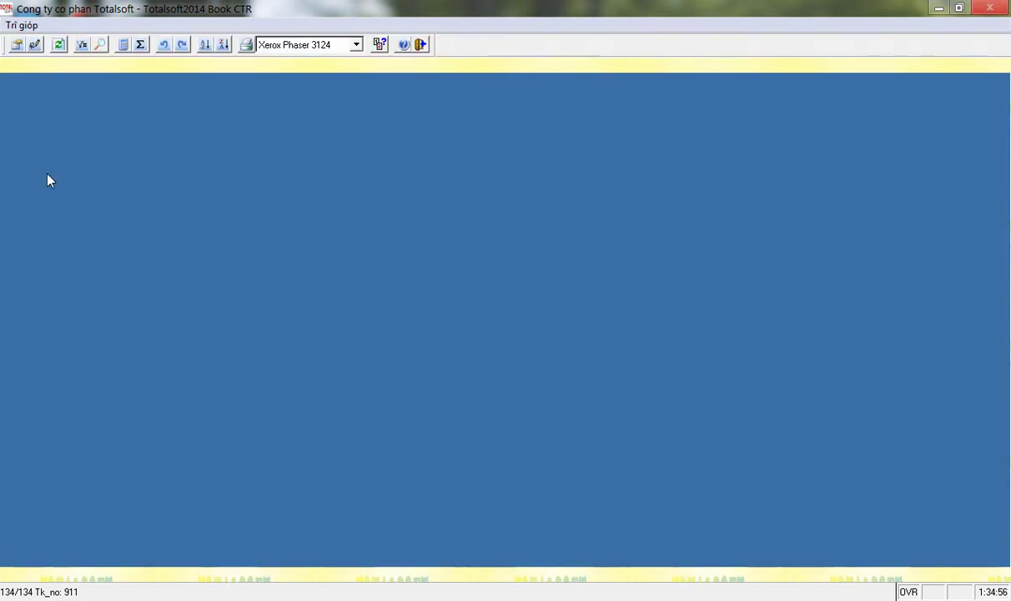
scroll(360, 303, down, 5)
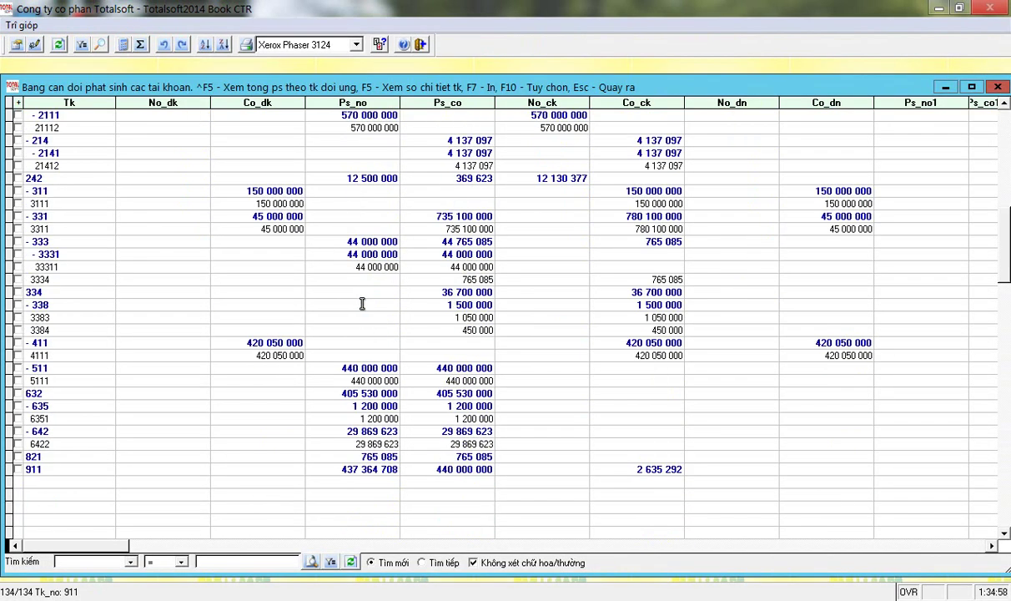
scroll(289, 314, up, 5)
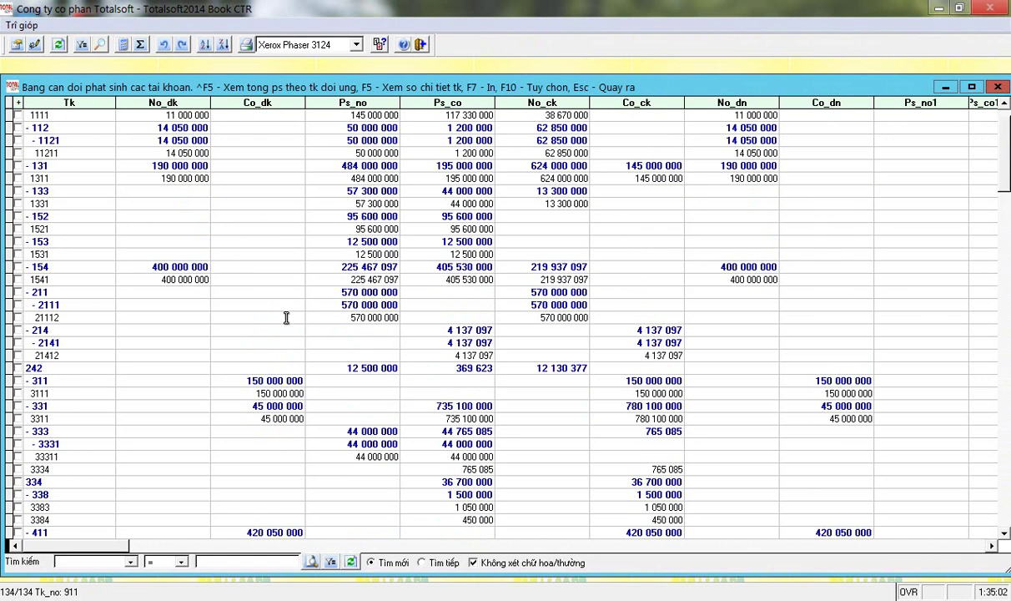
scroll(272, 315, down, 3)
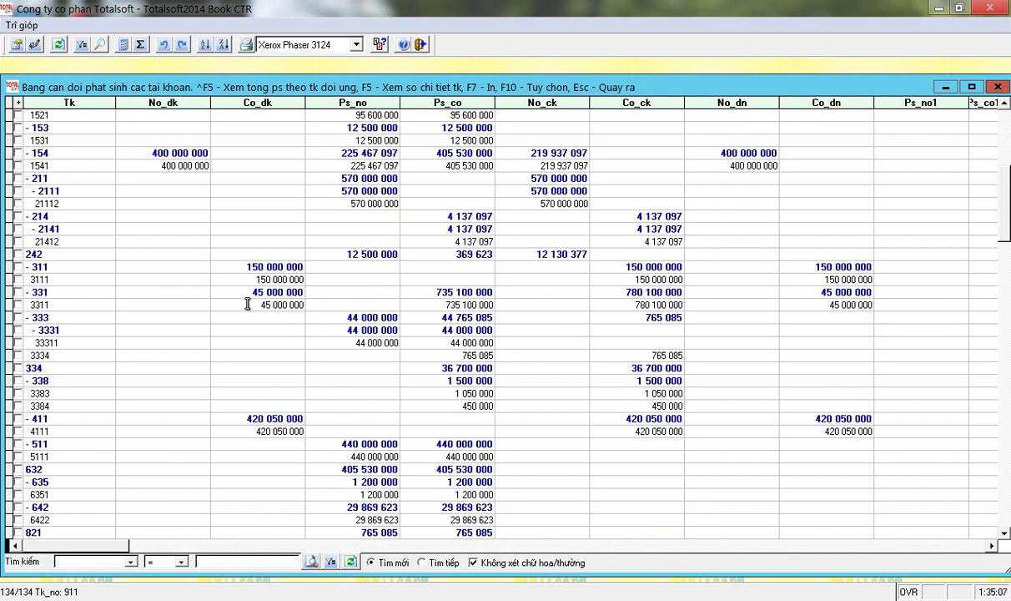
scroll(248, 303, down, 3)
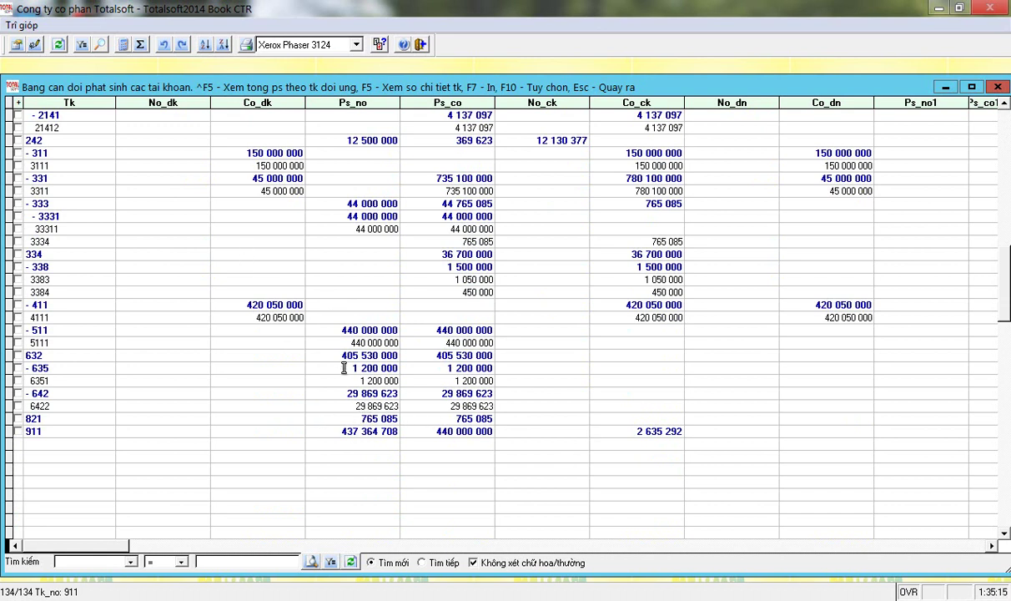
key(Escape)
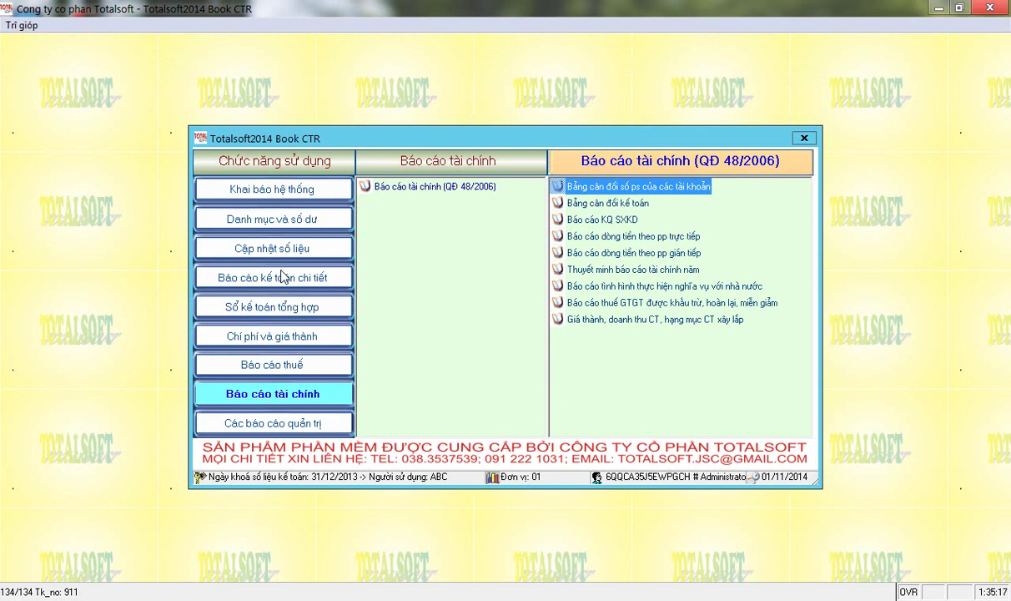
- Run the 2014 automatic closing entry "K/c lãi" (debit 911, credit 4212) for periods 1 to 11
click(304, 259)
double_click(639, 218)
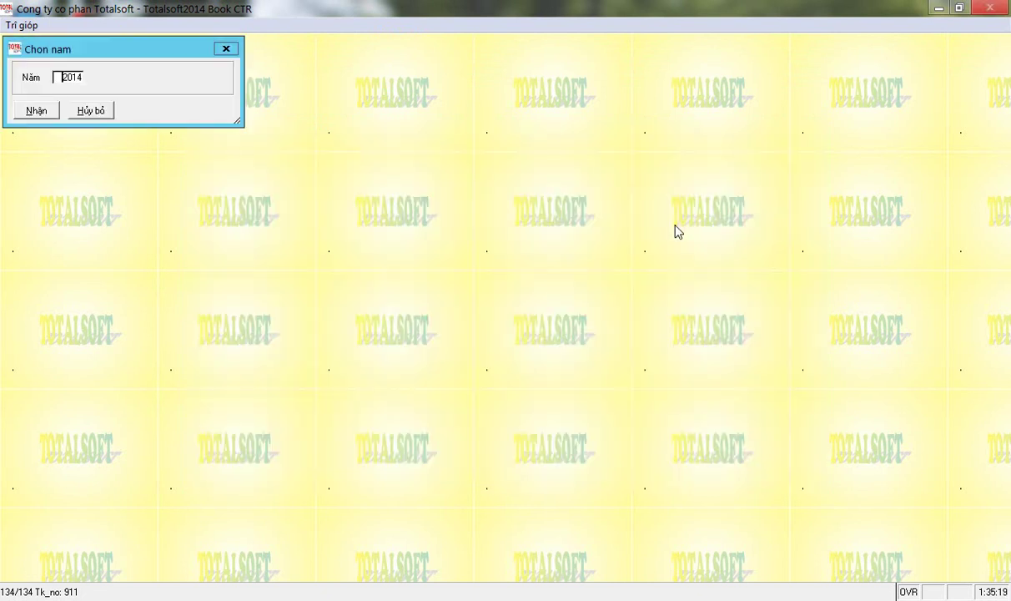
key(Return)
click(163, 224)
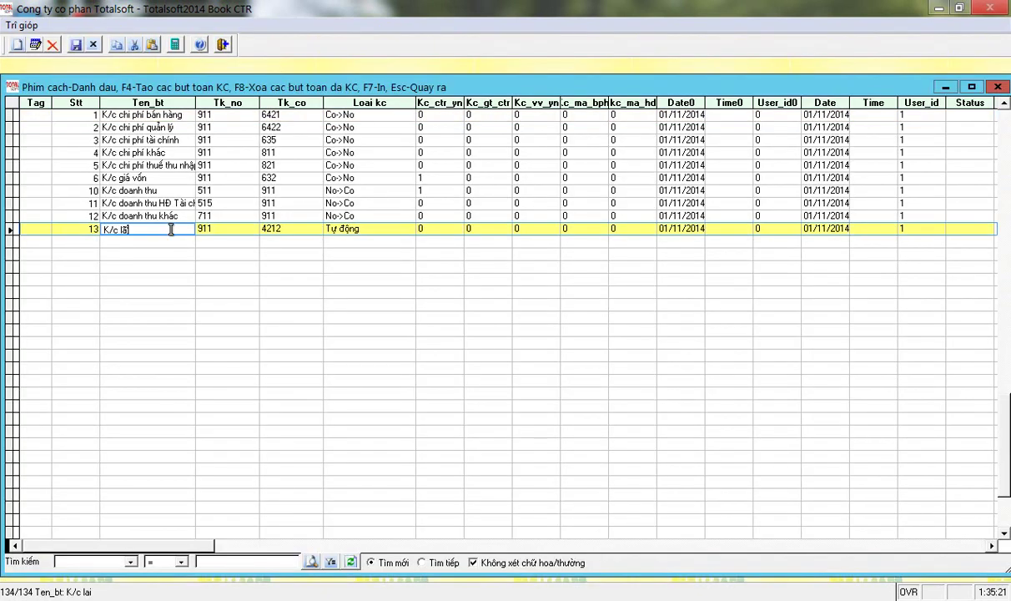
key(F4)
text(11)
key(Return)
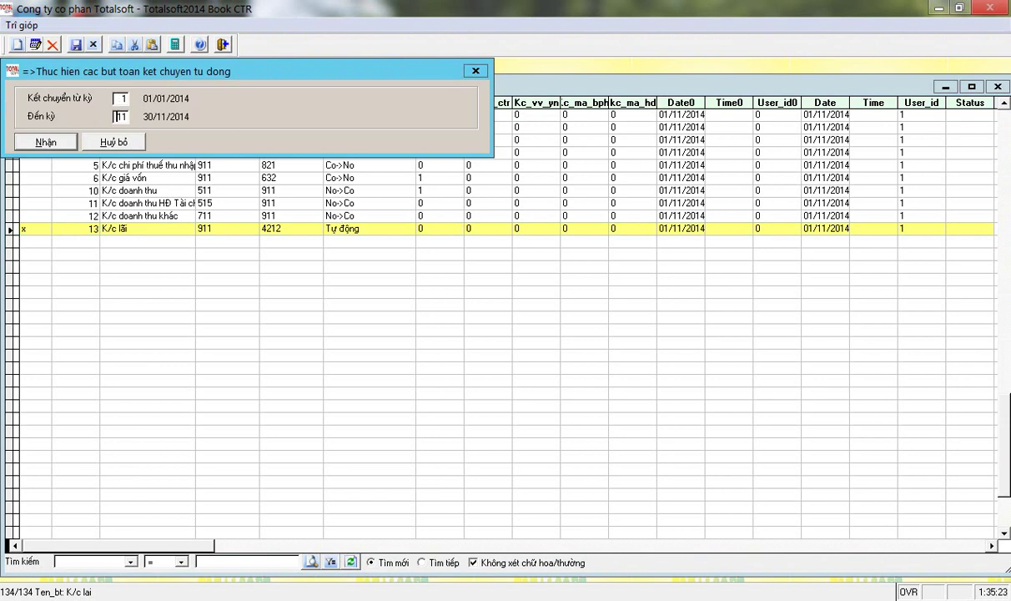
key(Return)
key(Escape)
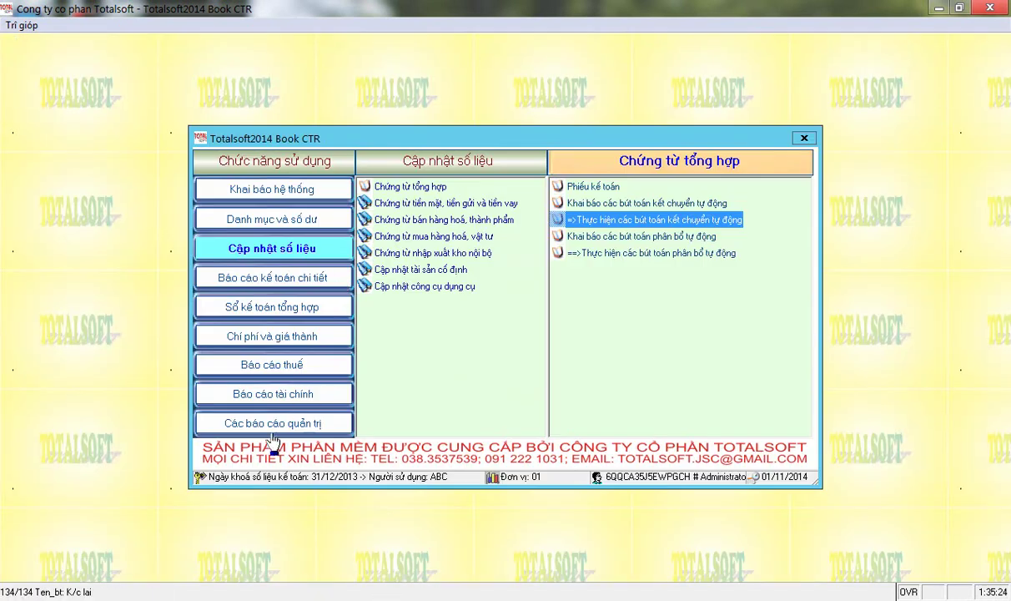
- Generate the January 2014 trial balance again and check the profit carried to account 4212
click(269, 392)
click(591, 186)
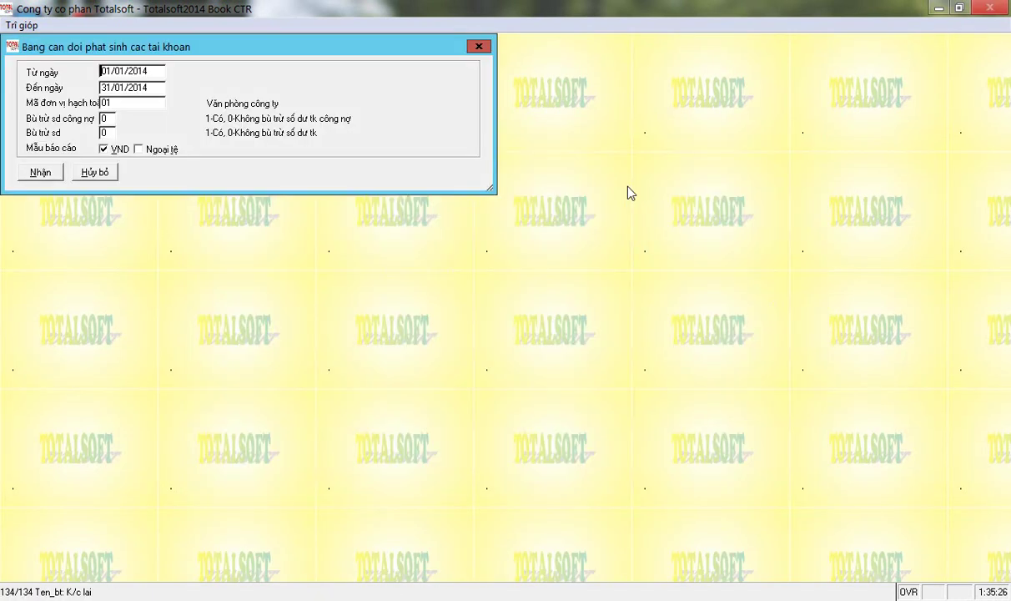
click(38, 170)
scroll(328, 305, down, 6)
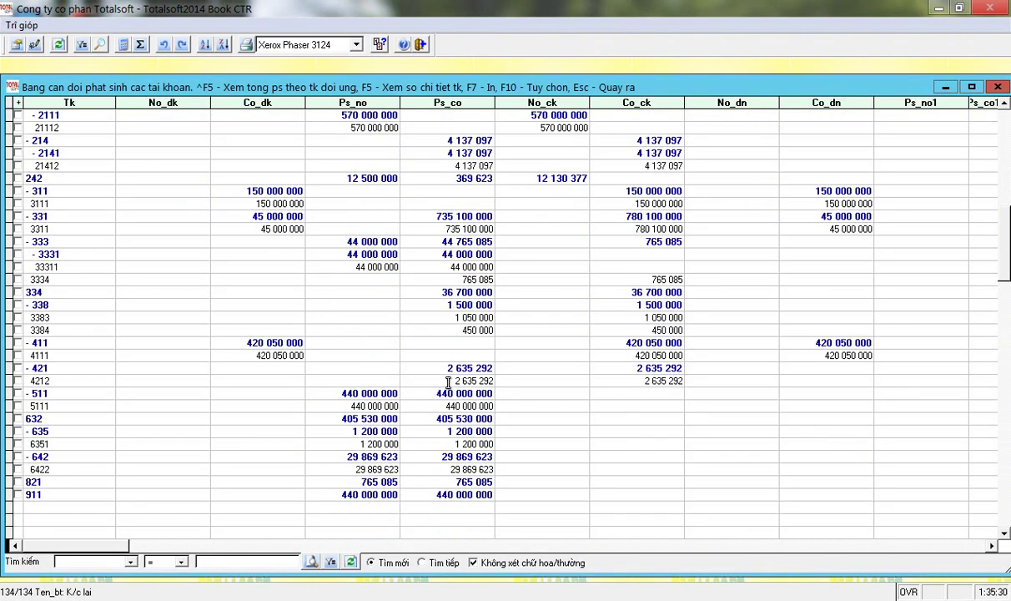
click(544, 382)
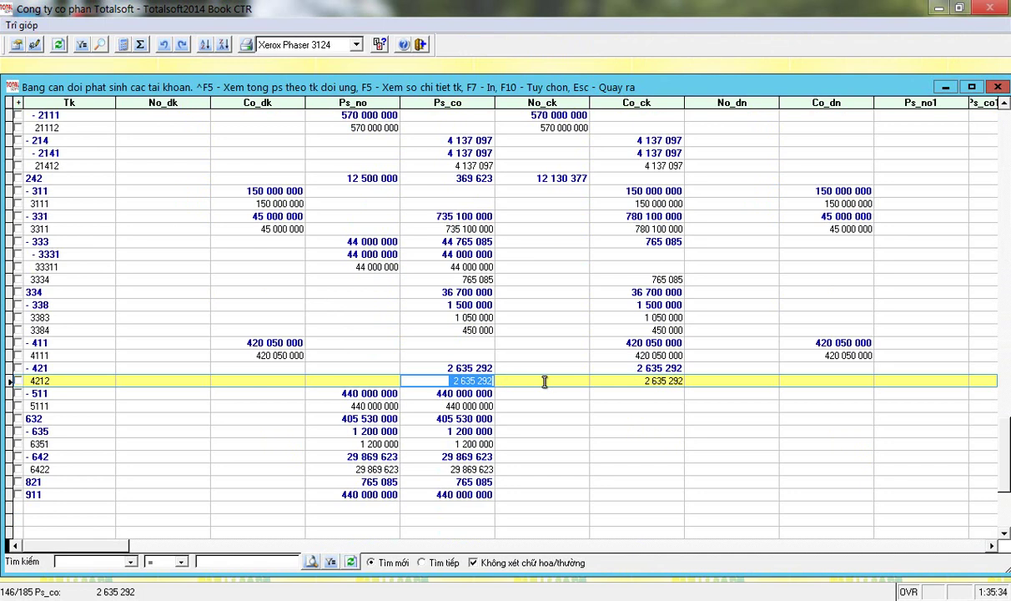
key(Escape)
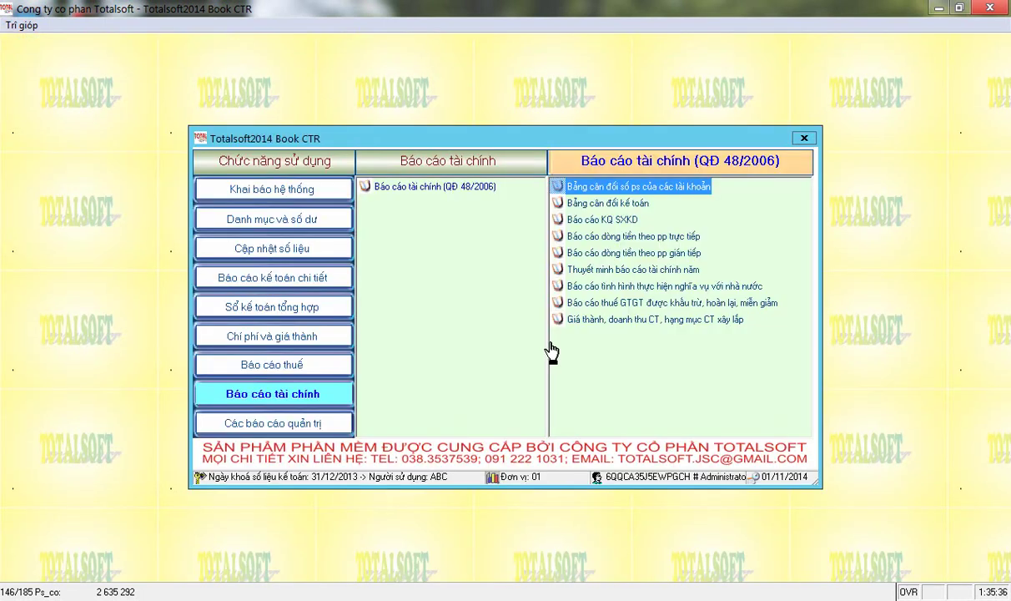
- Generate the balance sheet (QD48/2006) as of 31/01/2014 for unit 01 in VND
click(591, 204)
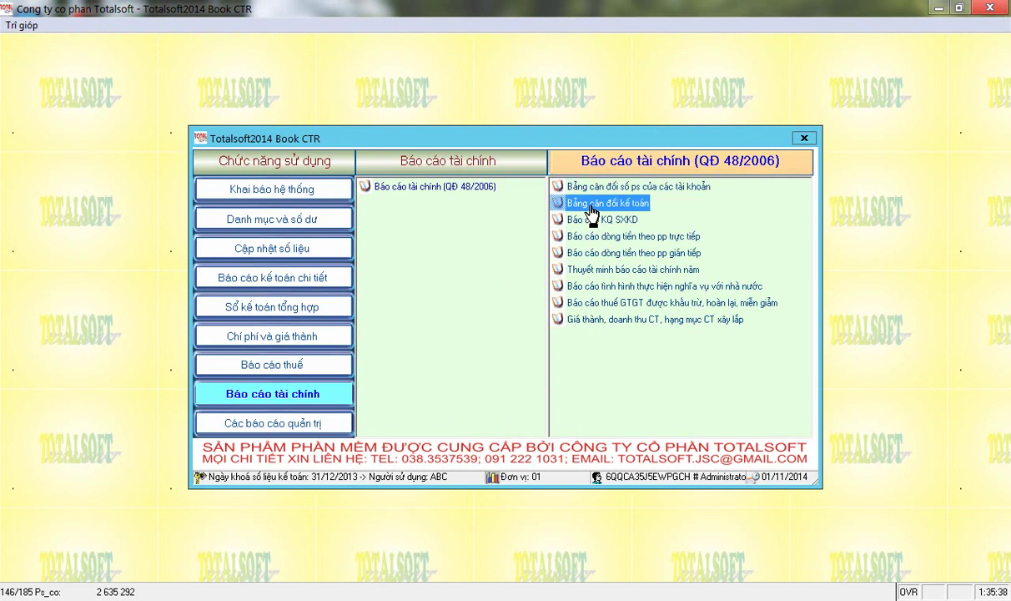
key(Up)
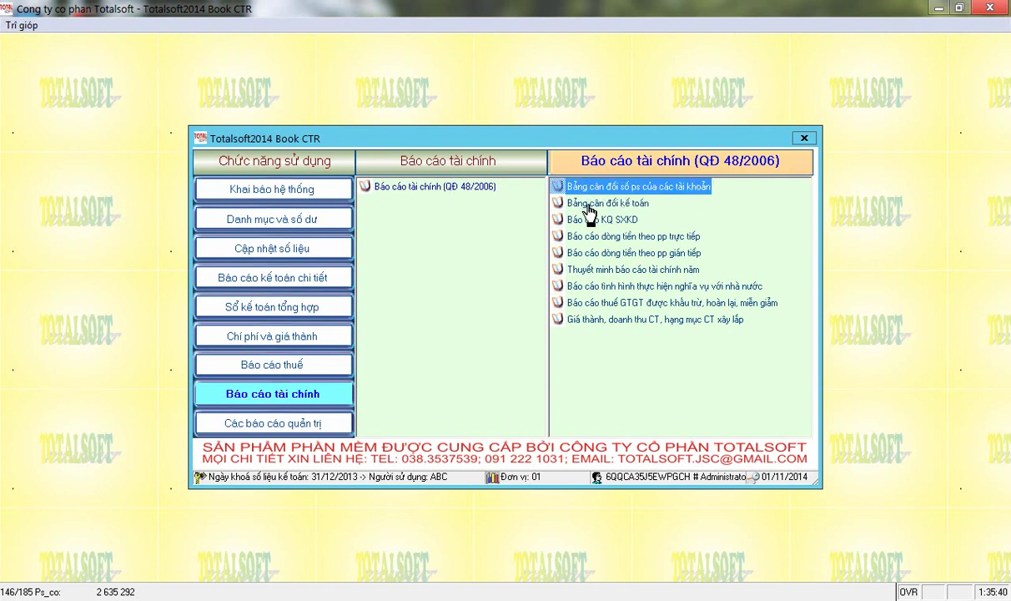
click(589, 208)
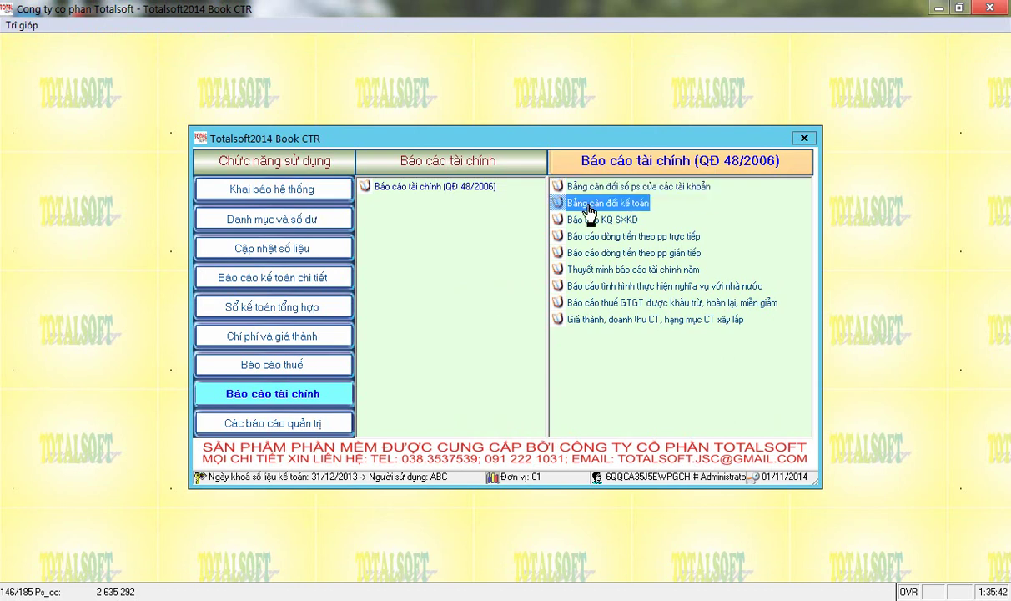
double_click(589, 210)
key(Return)
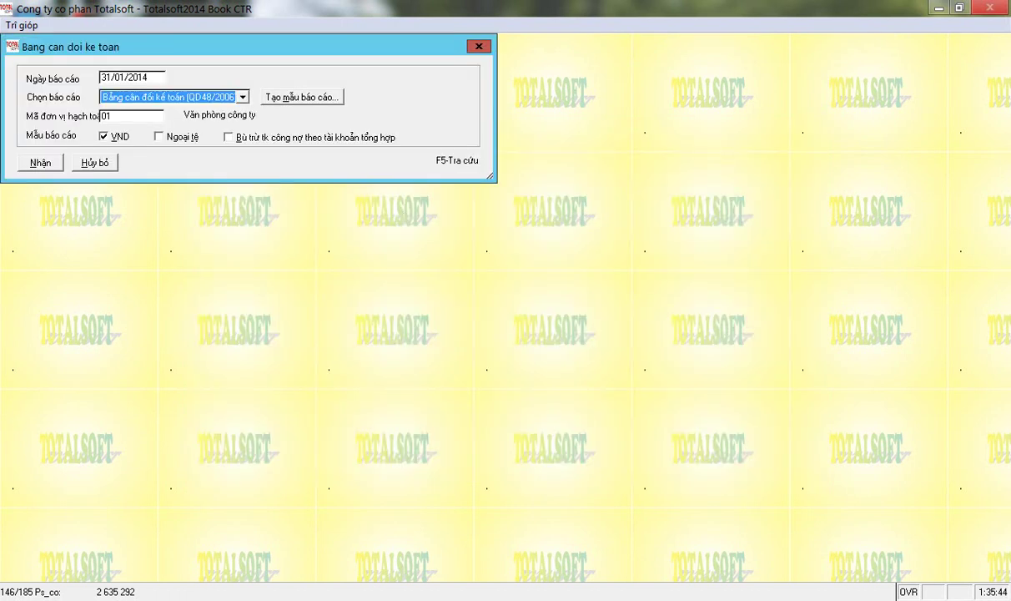
key(Return)
key(Return)
- Compare total assets (code 250) with total sources of capital (code 440) in the balance sheet
scroll(439, 296, down, 20)
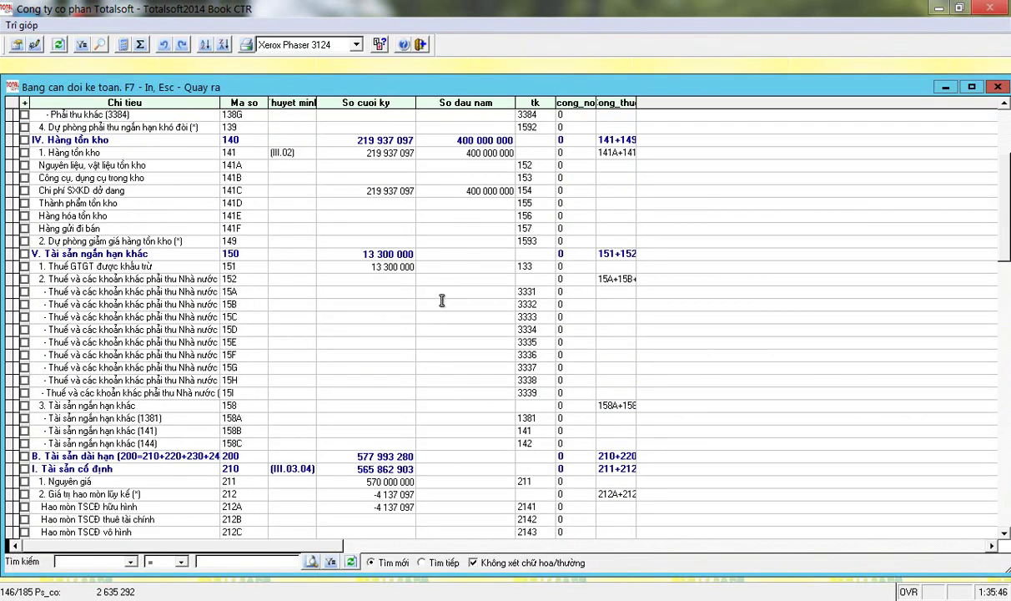
scroll(442, 296, down, 1)
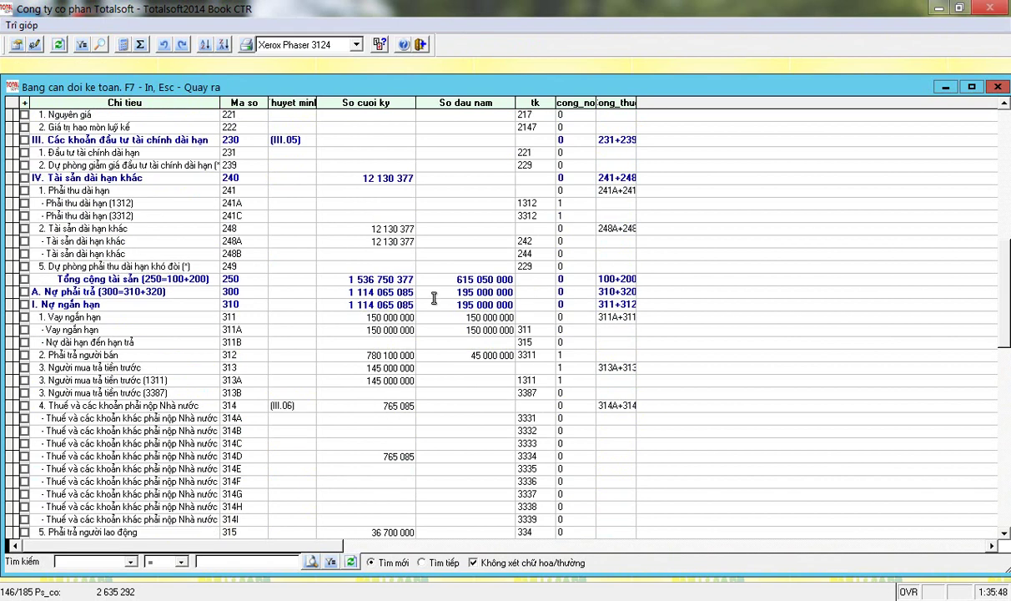
click(424, 279)
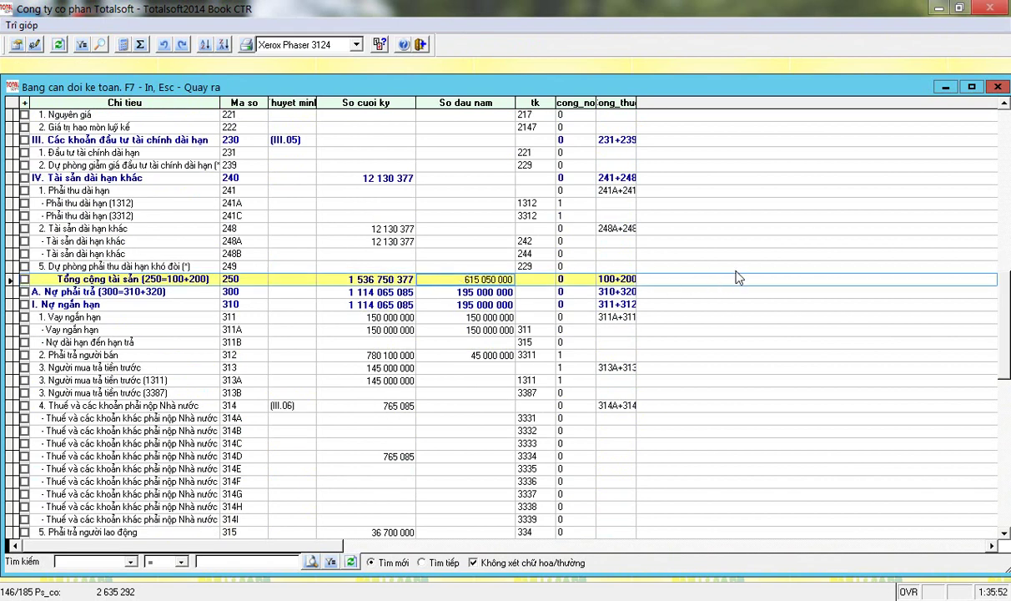
scroll(569, 292, down, 14)
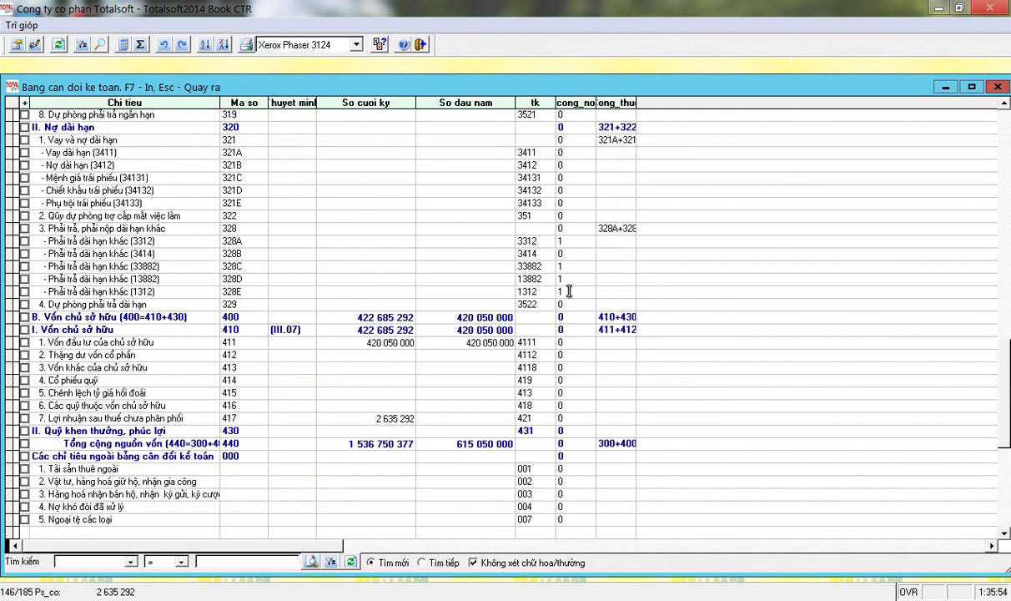
scroll(569, 292, down, 1)
click(465, 406)
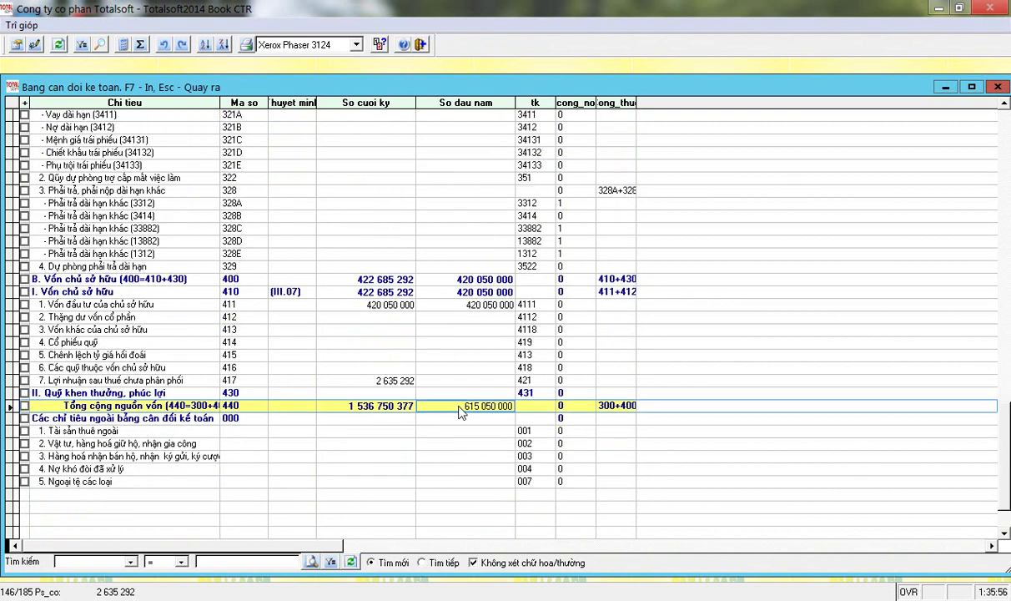
scroll(357, 329, up, 2)
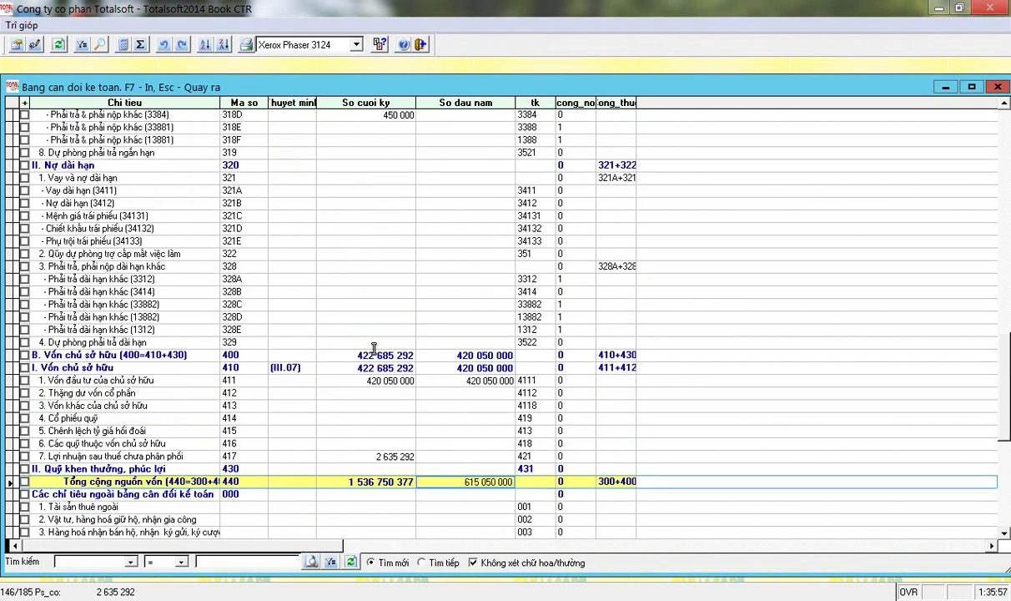
click(329, 482)
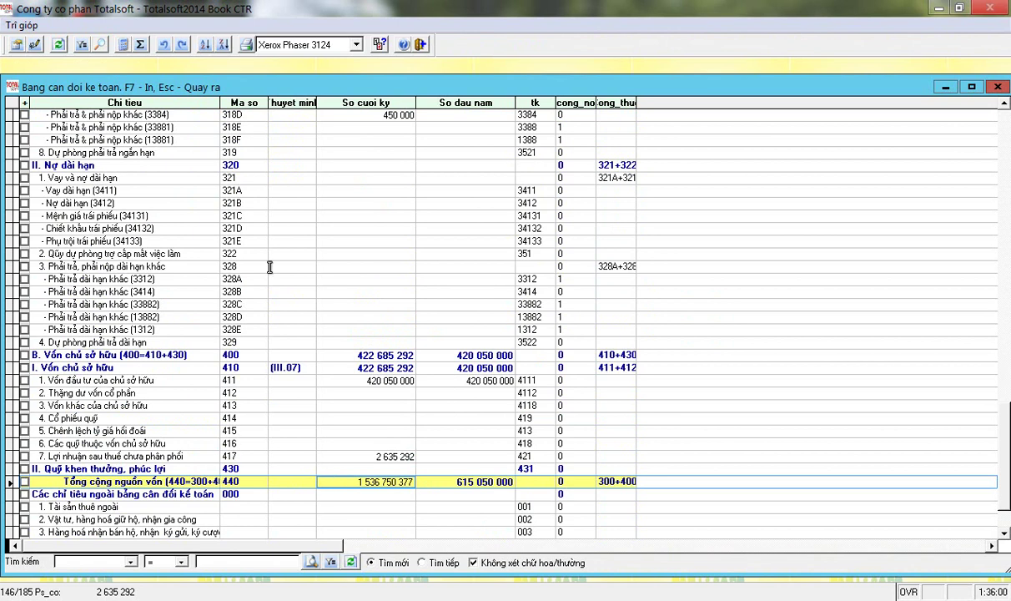